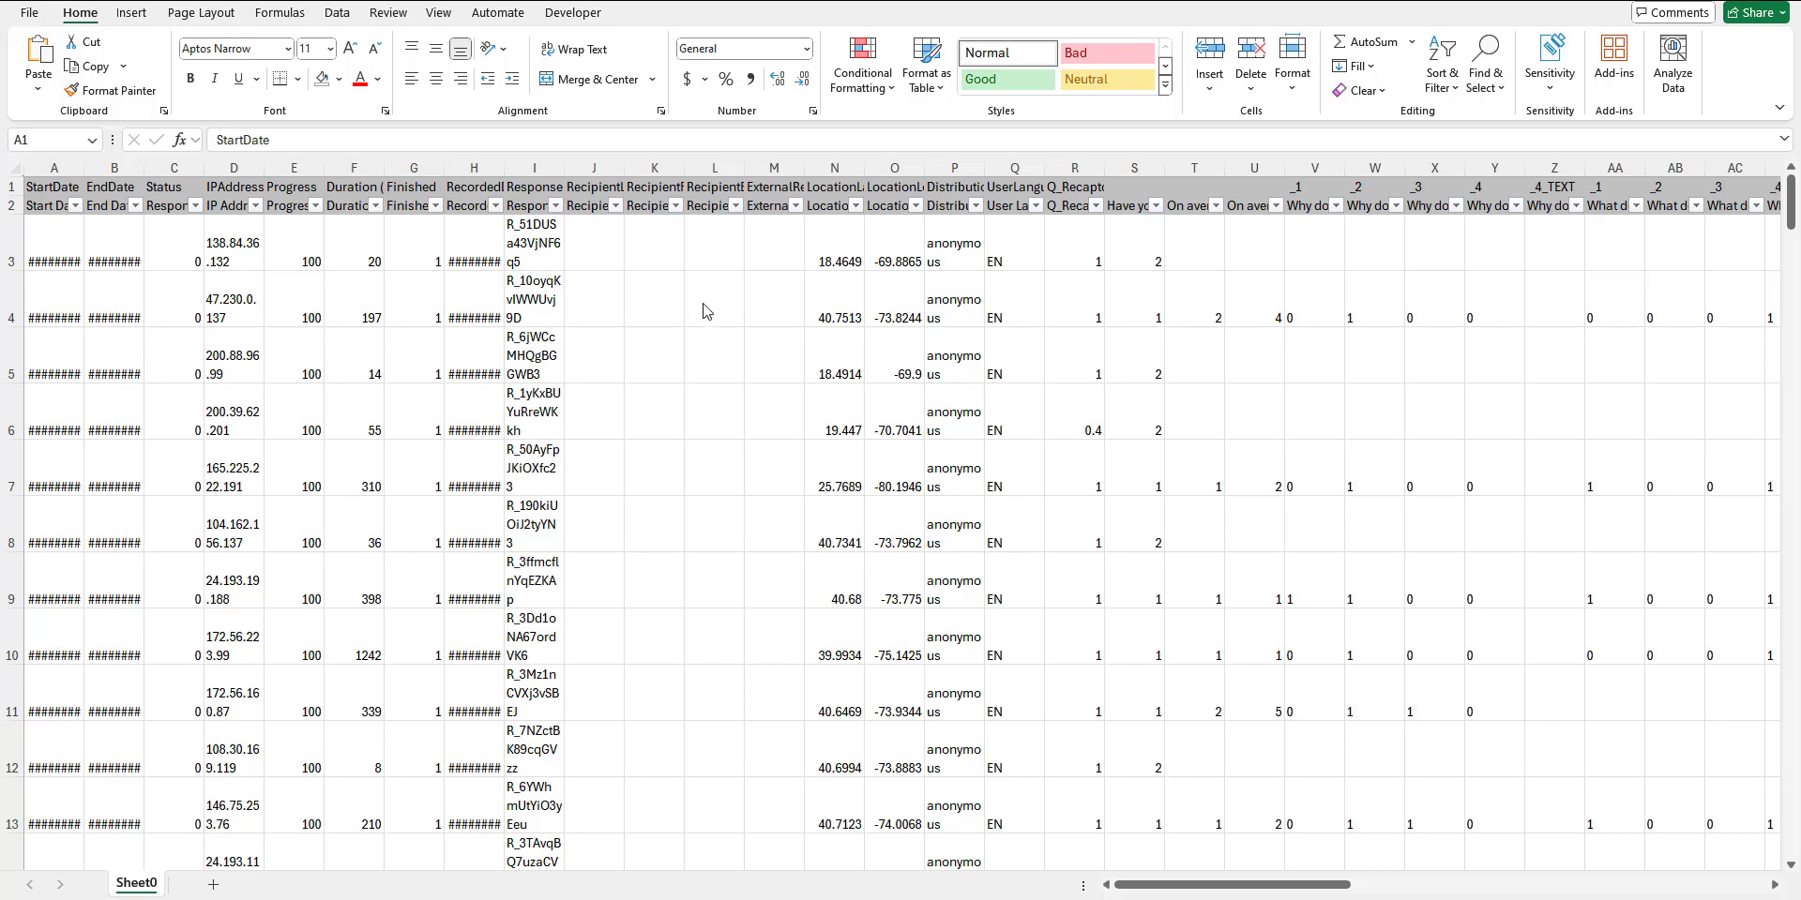
Step: Delete the survey metadata columns A through R, from StartDate to the Q_Recaptcha score, from the sheet
click(55, 168)
mouse_move(55, 167)
mouse_down()
mouse_move(605, 192)
mouse_move(1029, 192)
mouse_move(1079, 172)
mouse_up()
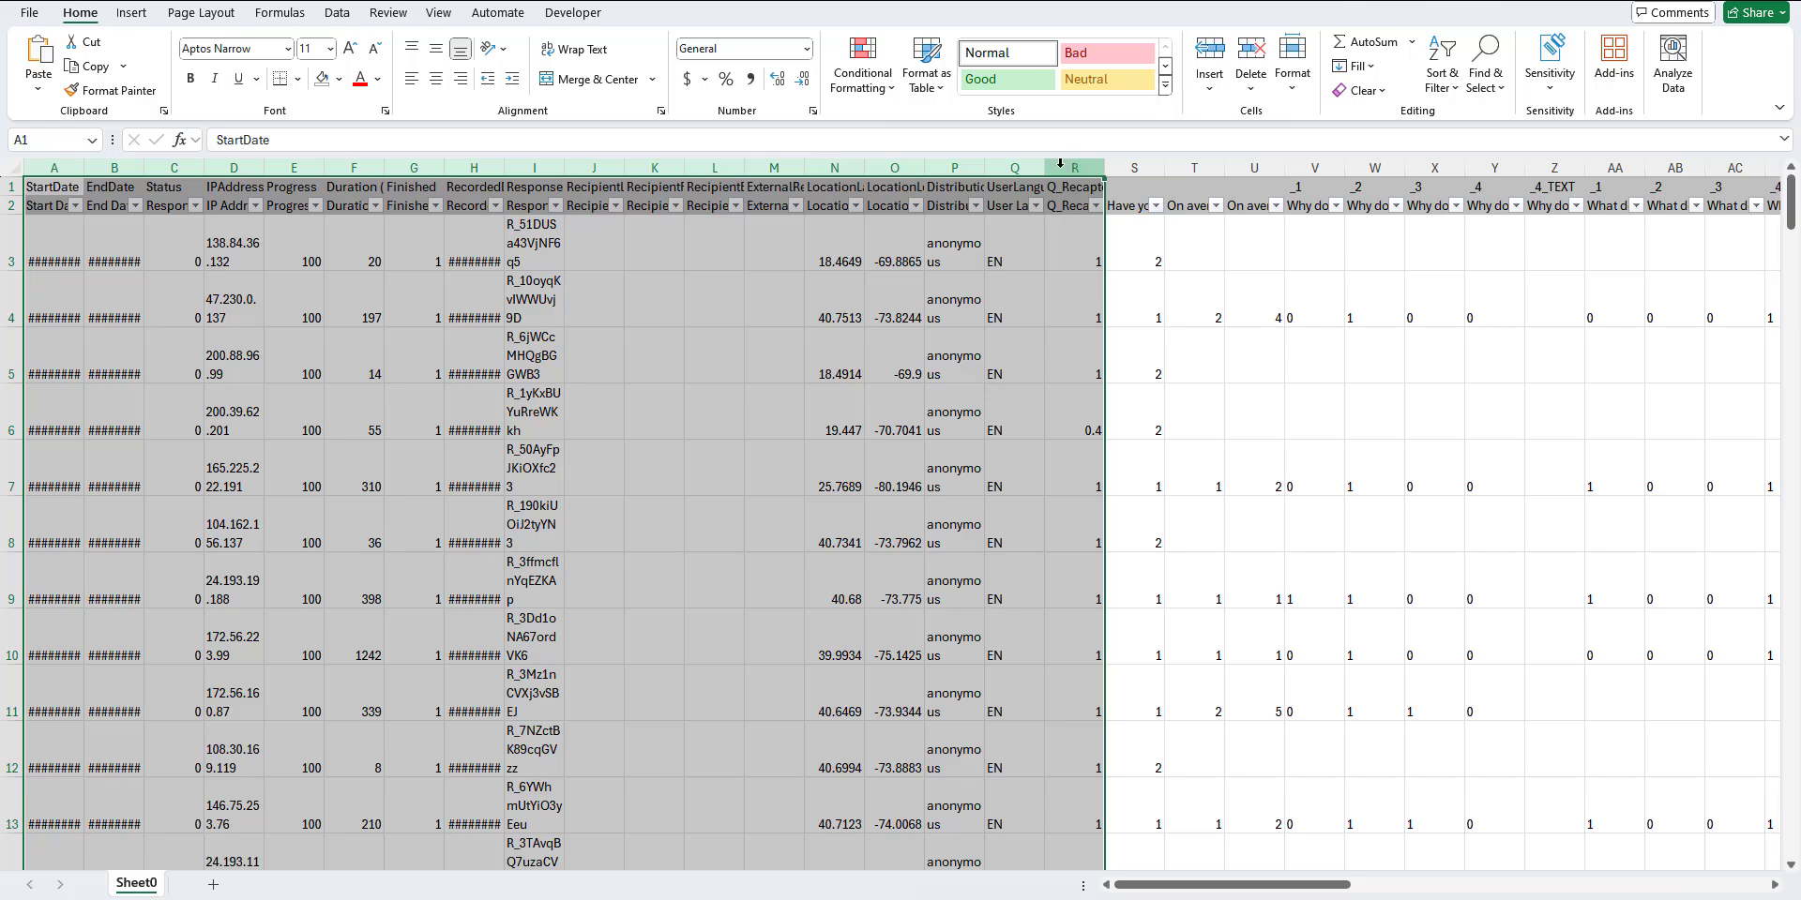
right_click(1060, 163)
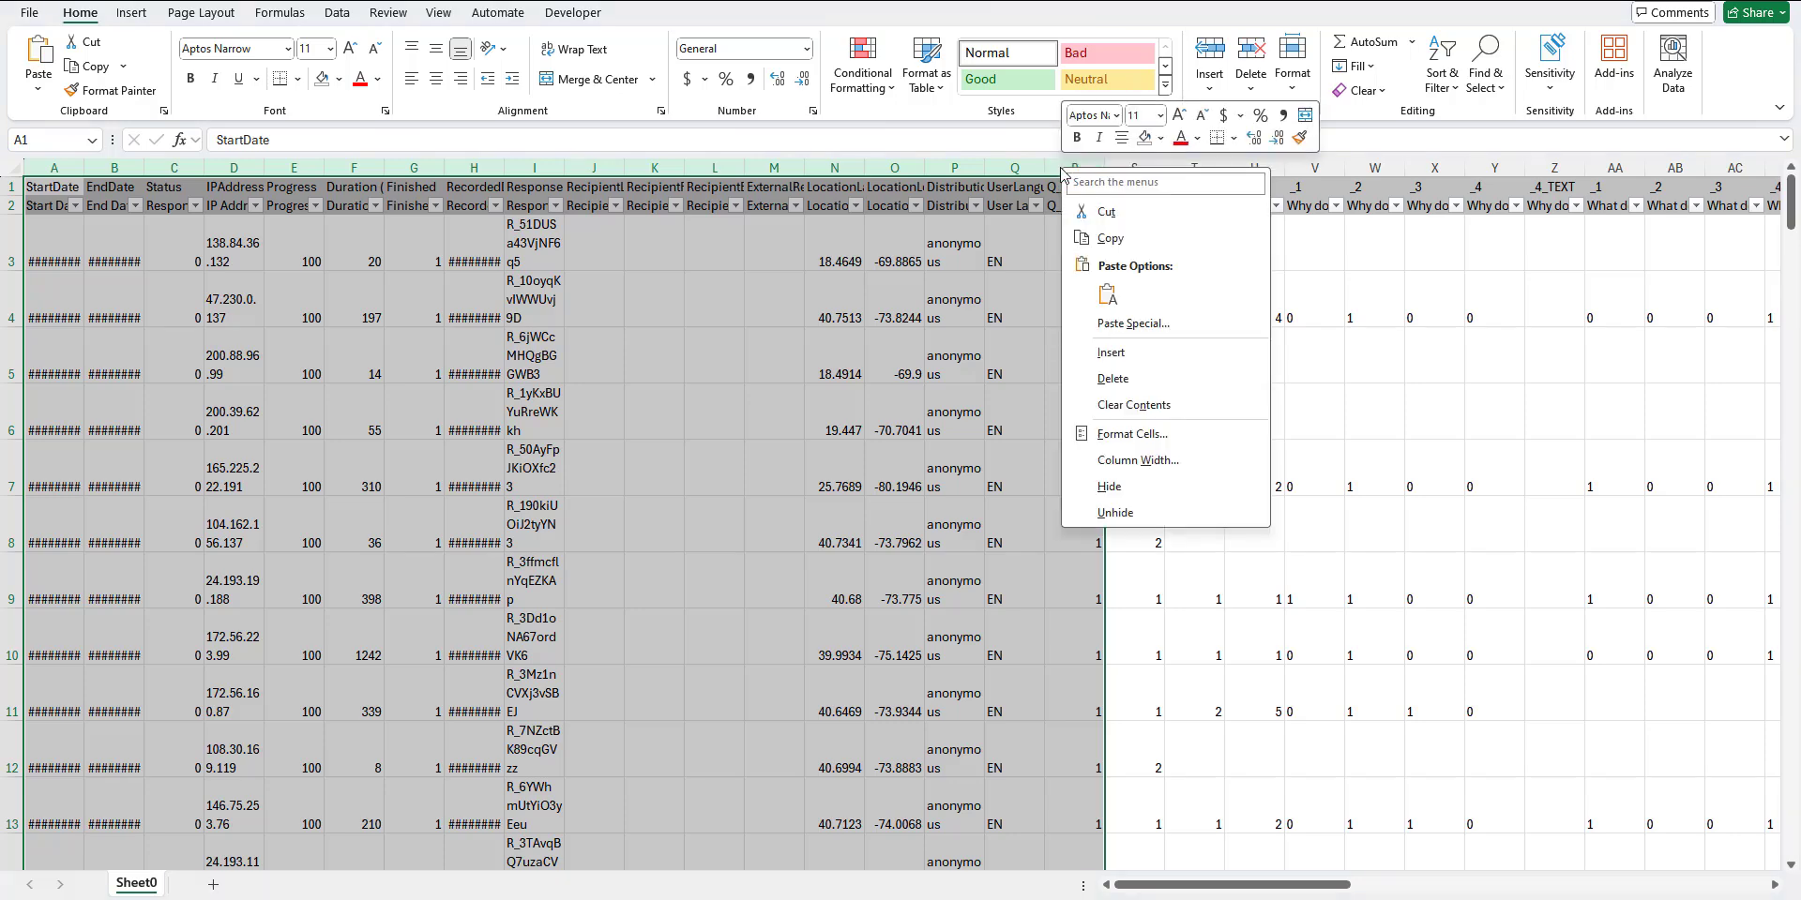
click(1128, 381)
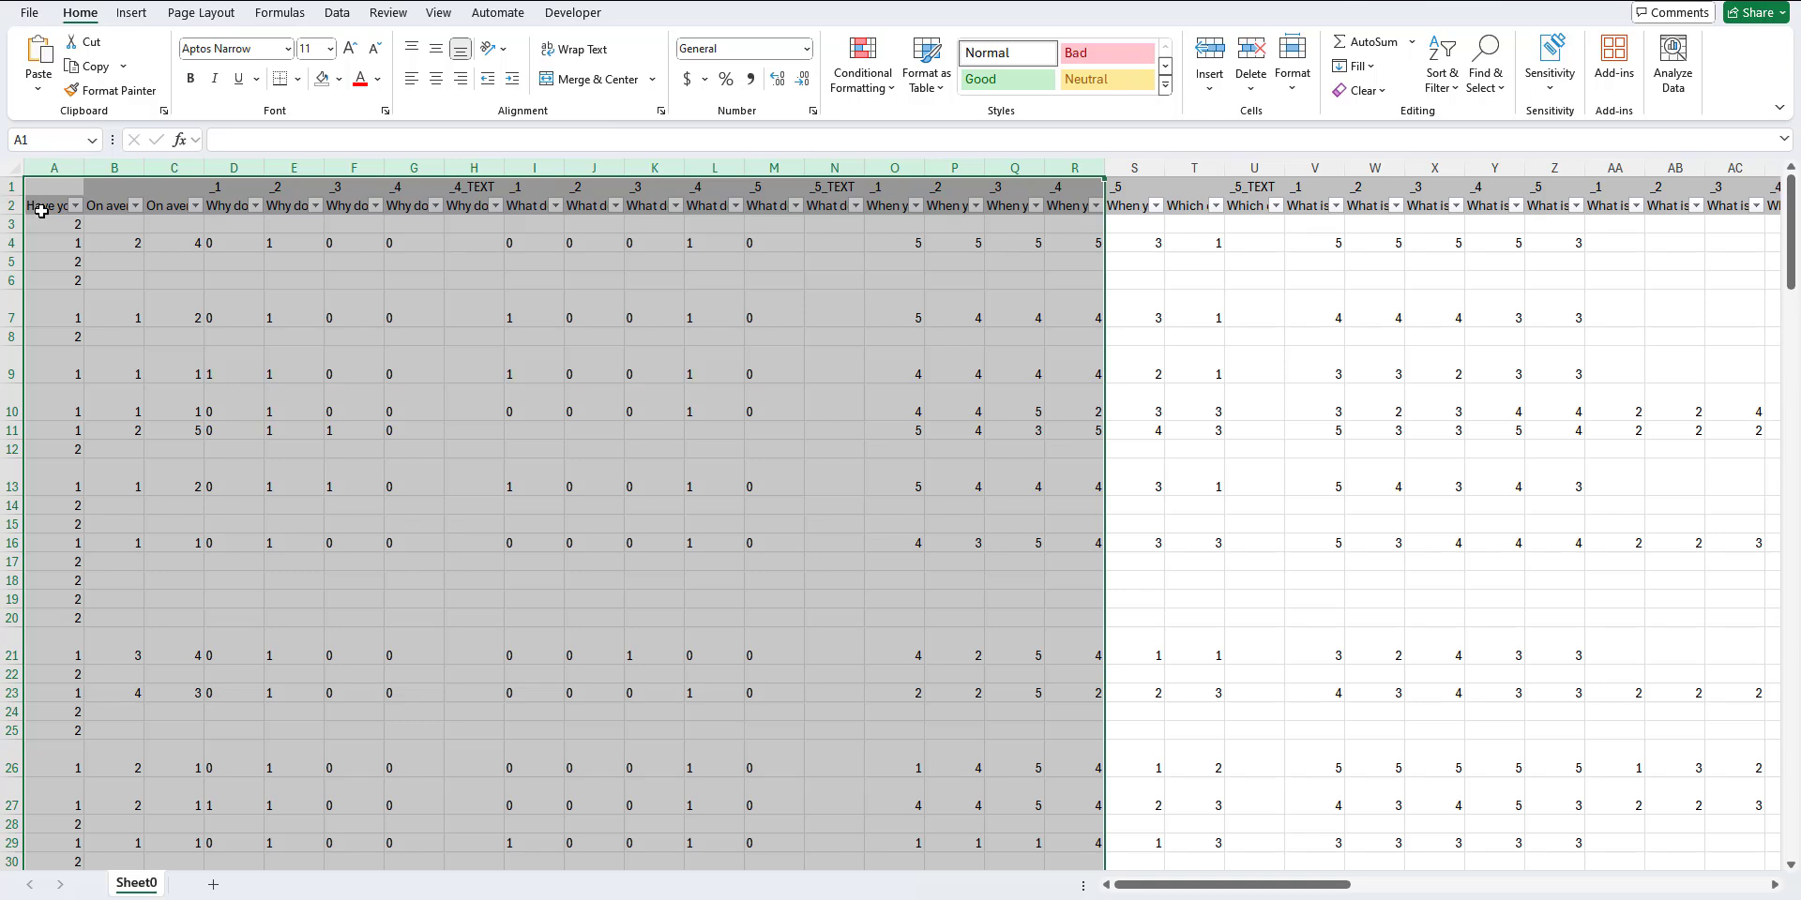
Step: Make the question header row 2 taller, widen all columns, and wrap the text across the whole sheet
click(12, 205)
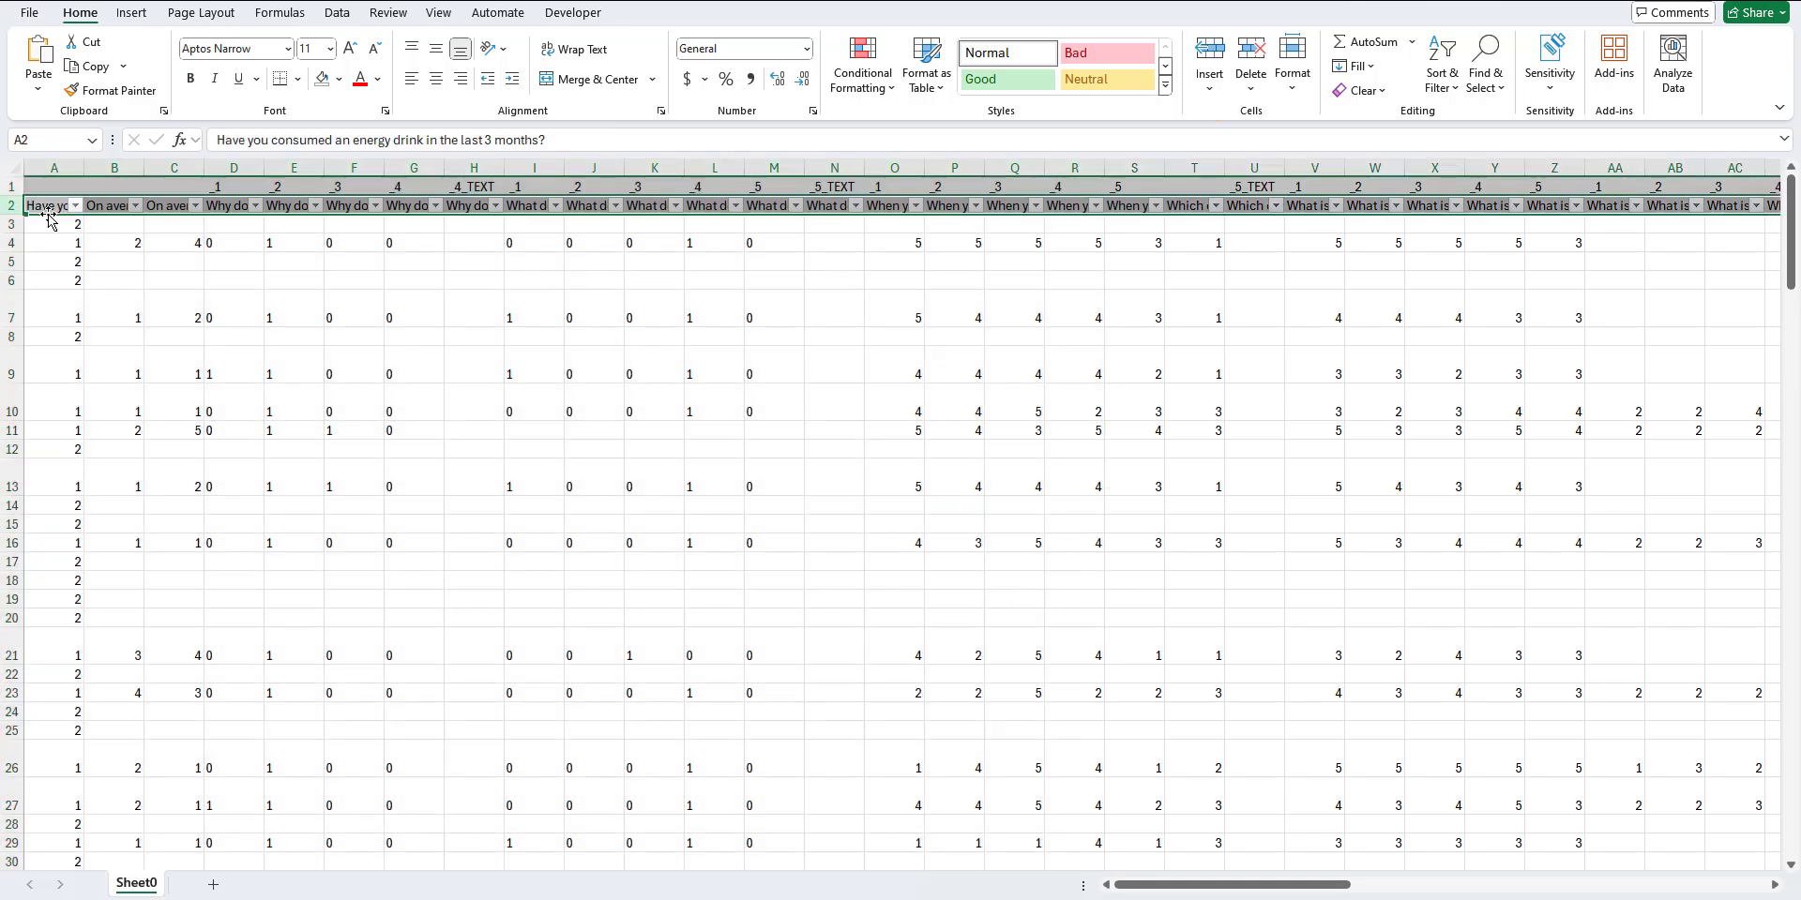
drag(14, 215, 11, 324)
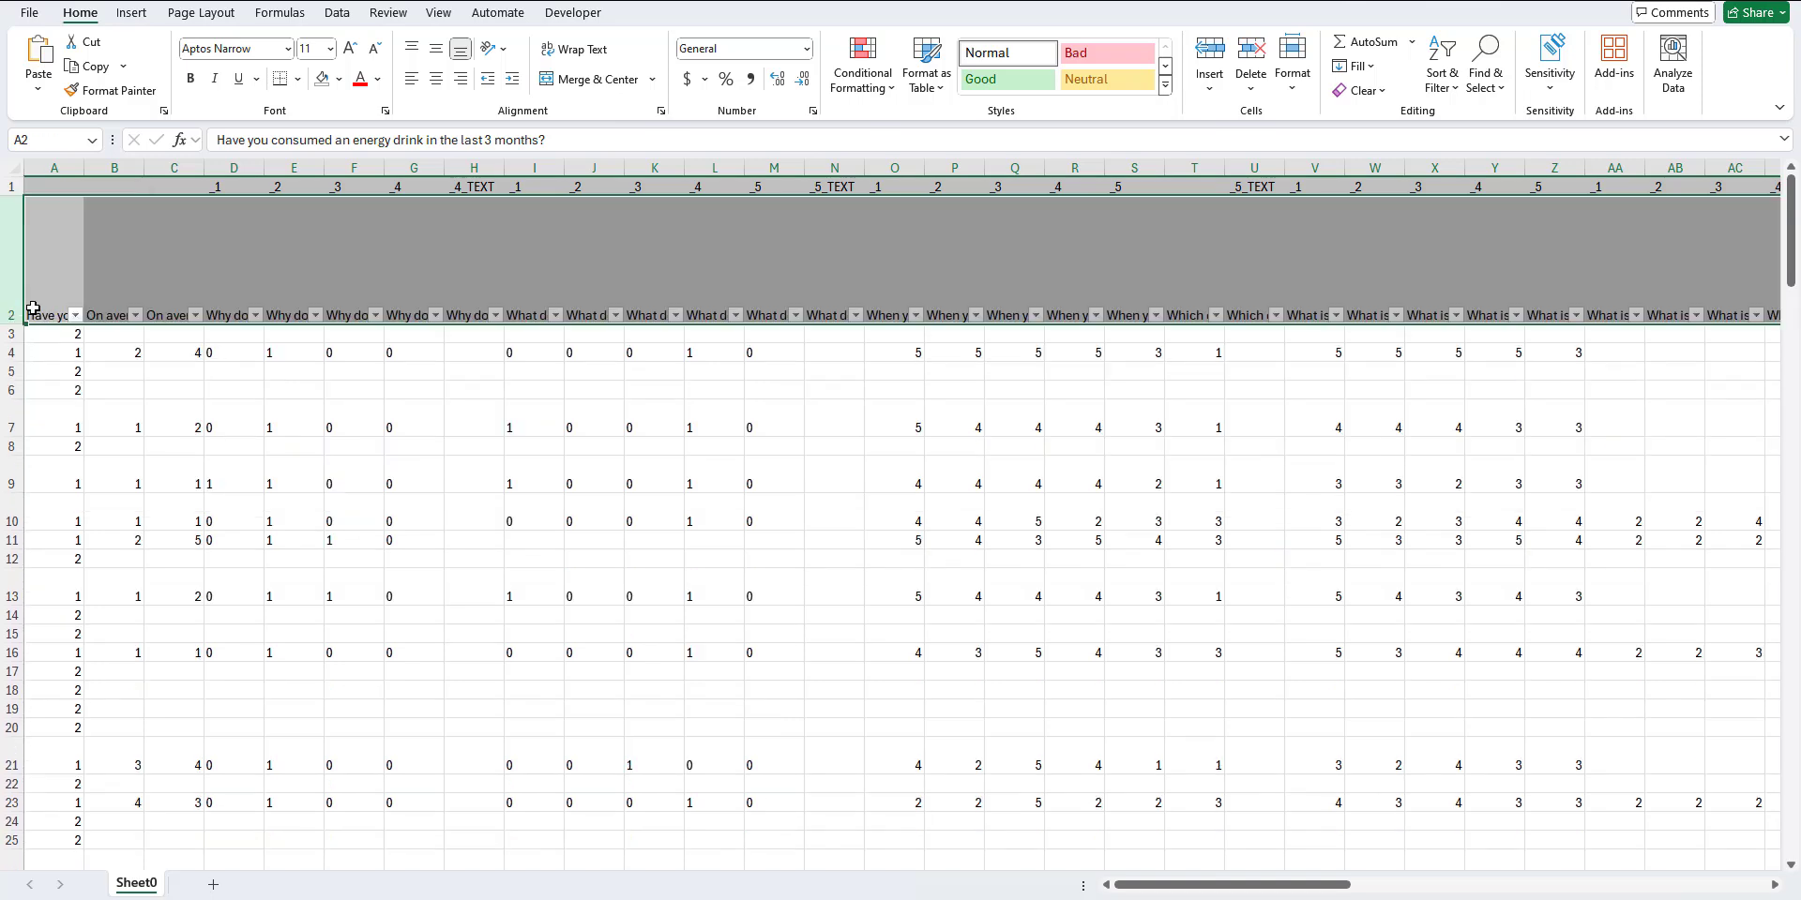
click(17, 168)
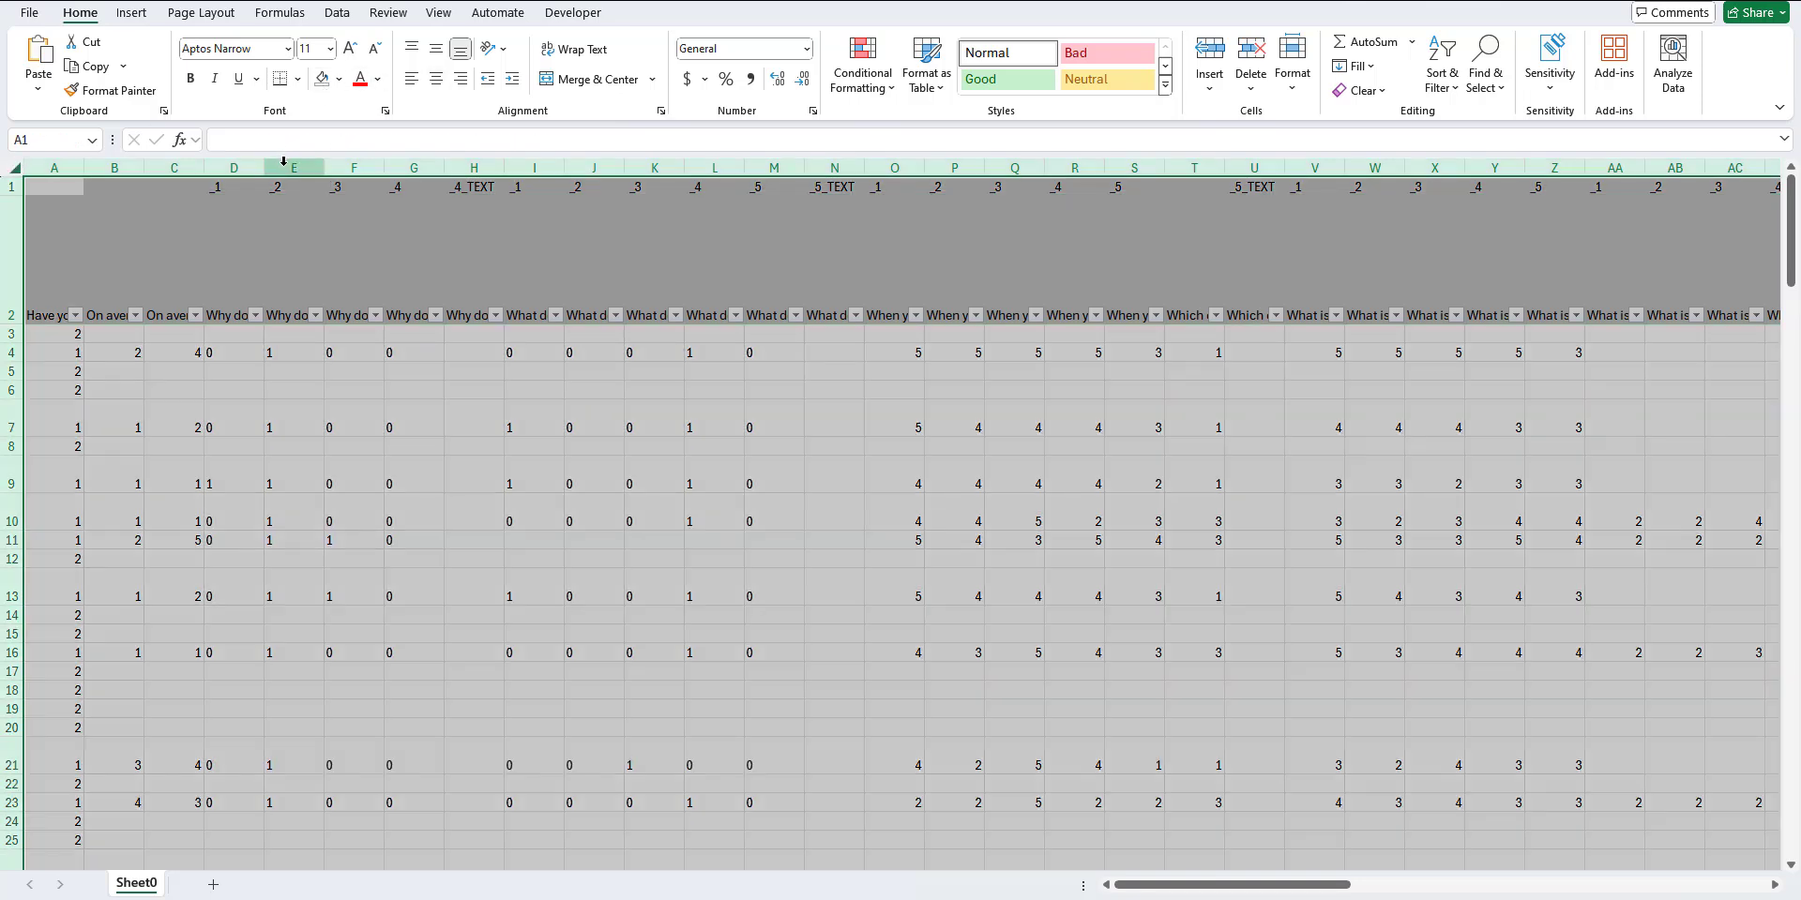
drag(265, 167, 293, 167)
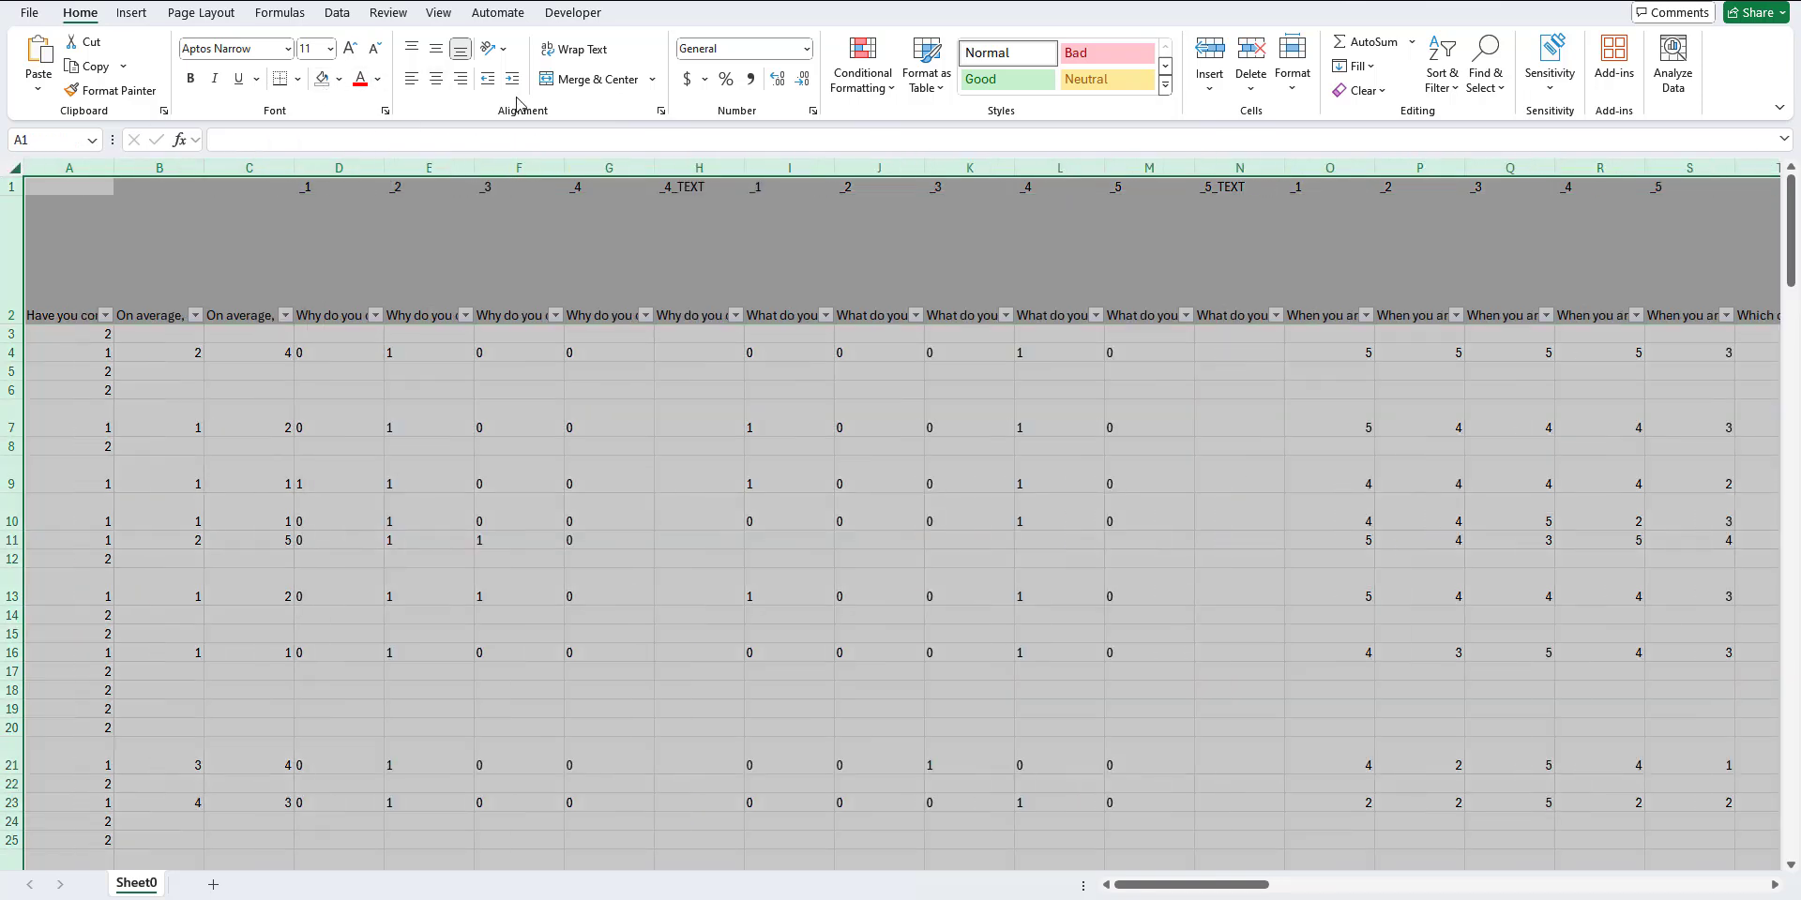
click(579, 52)
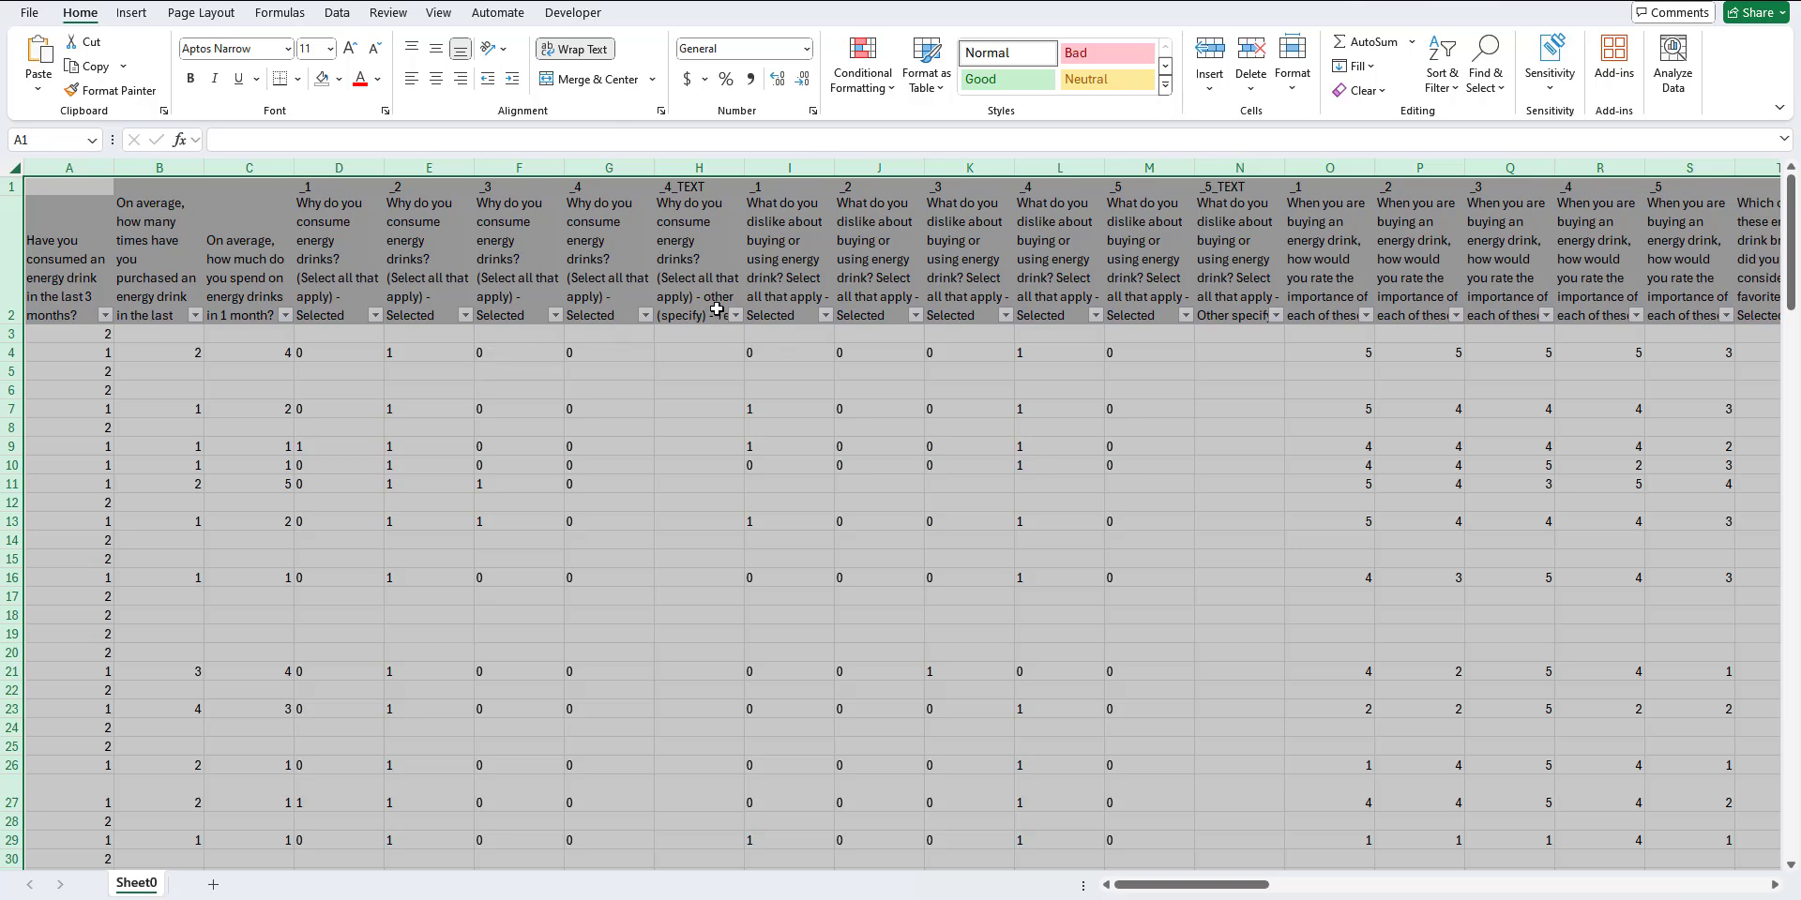
click(855, 430)
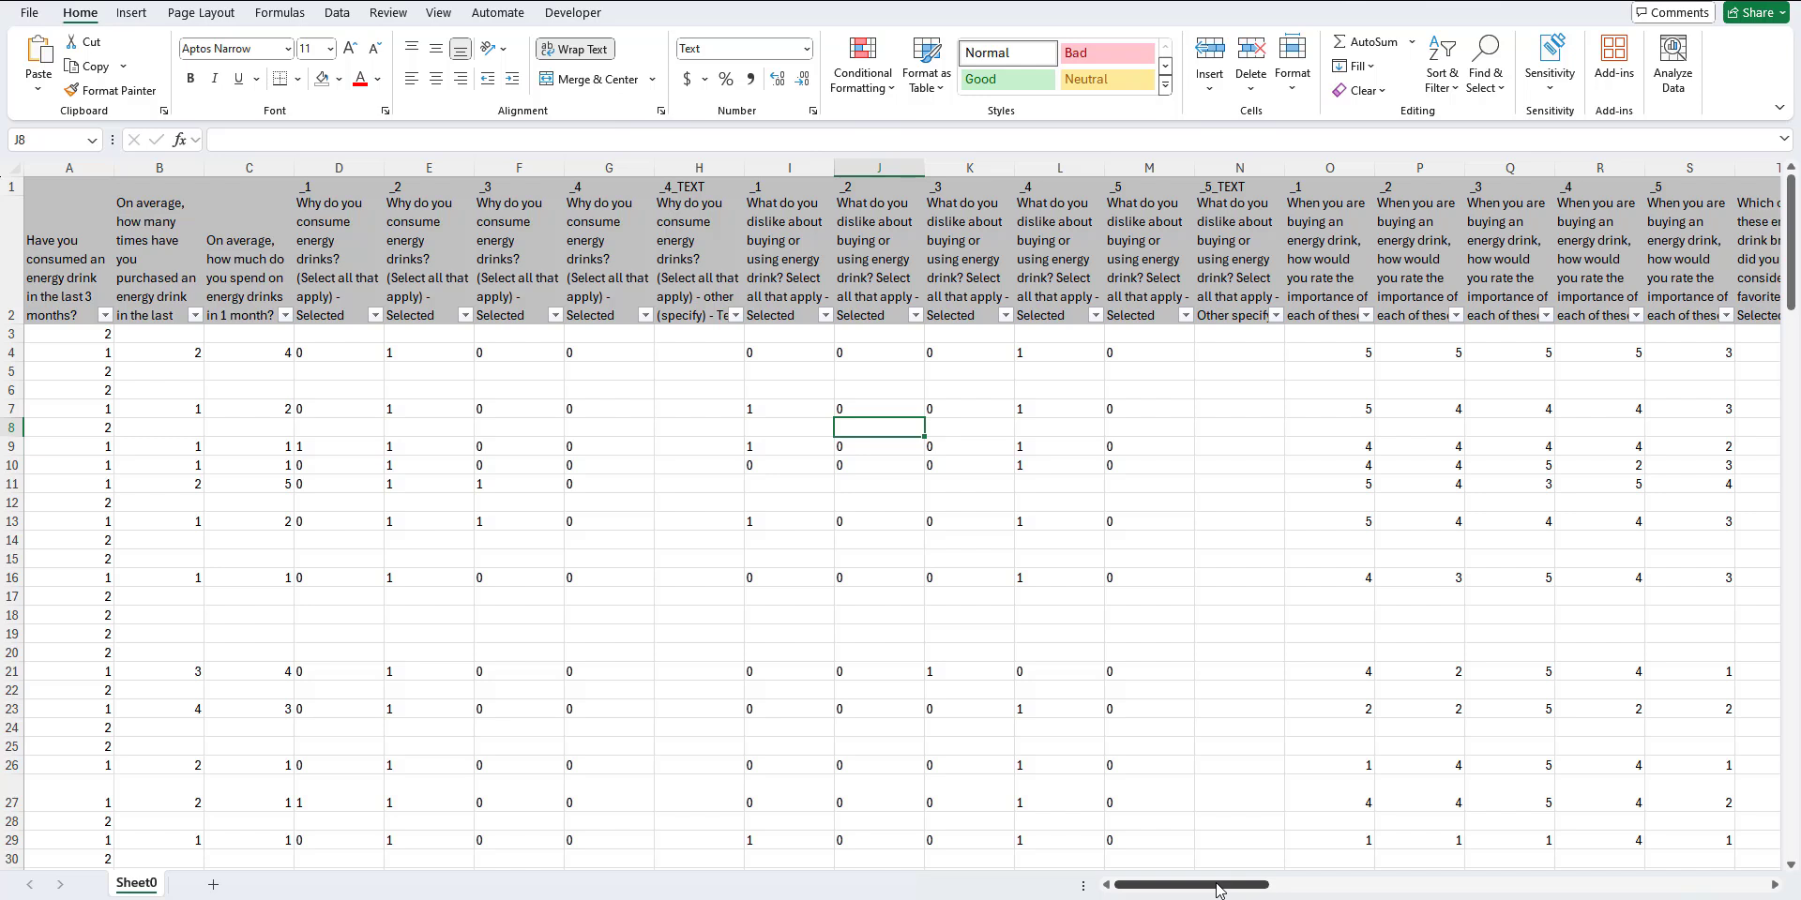
Step: Examine the full question text in headers O2 through S2 to identify which energy drink attribute each column rates
click(1331, 168)
click(1321, 287)
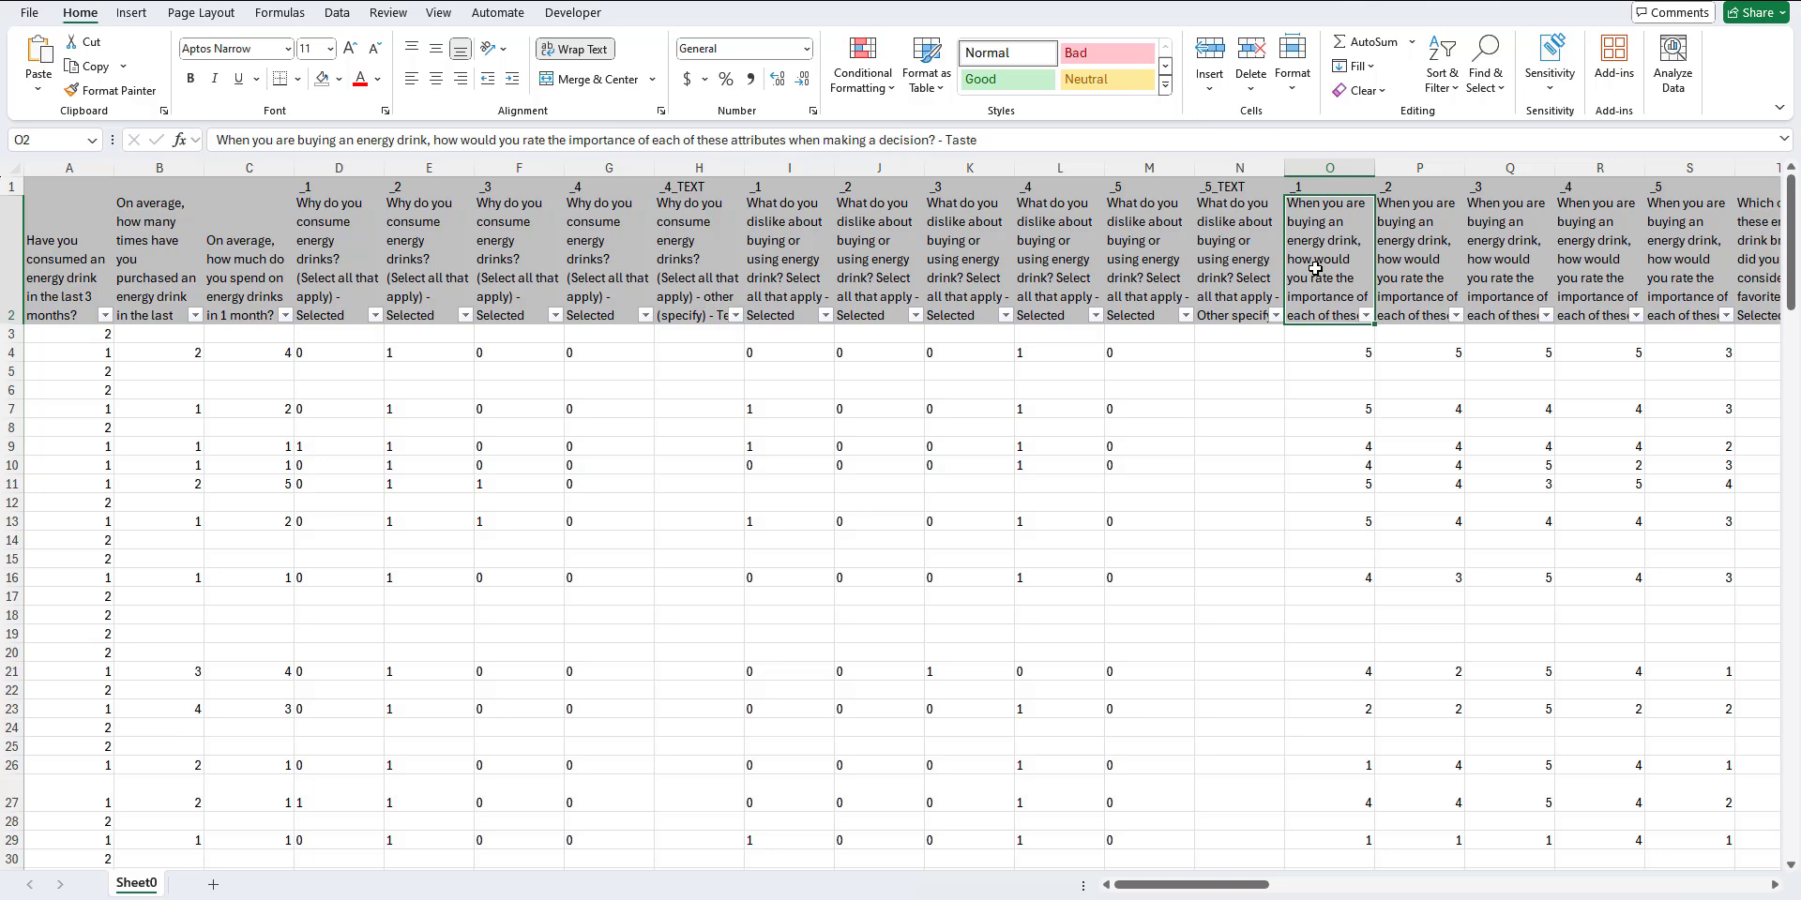
click(1330, 168)
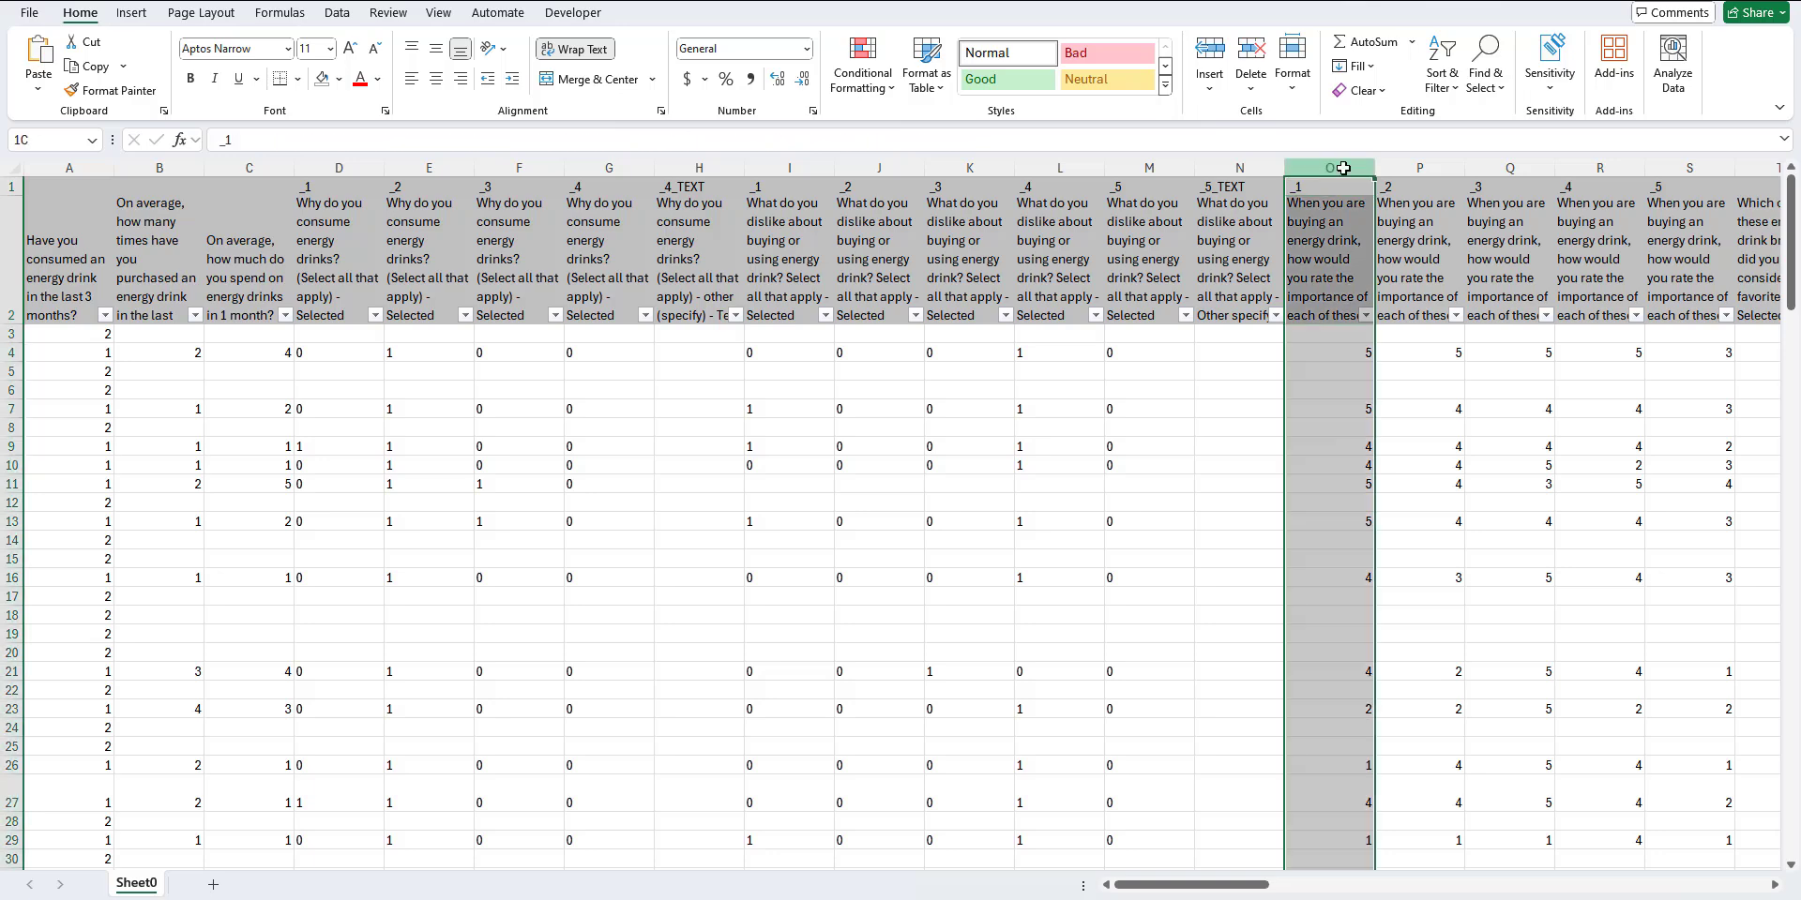
click(1335, 256)
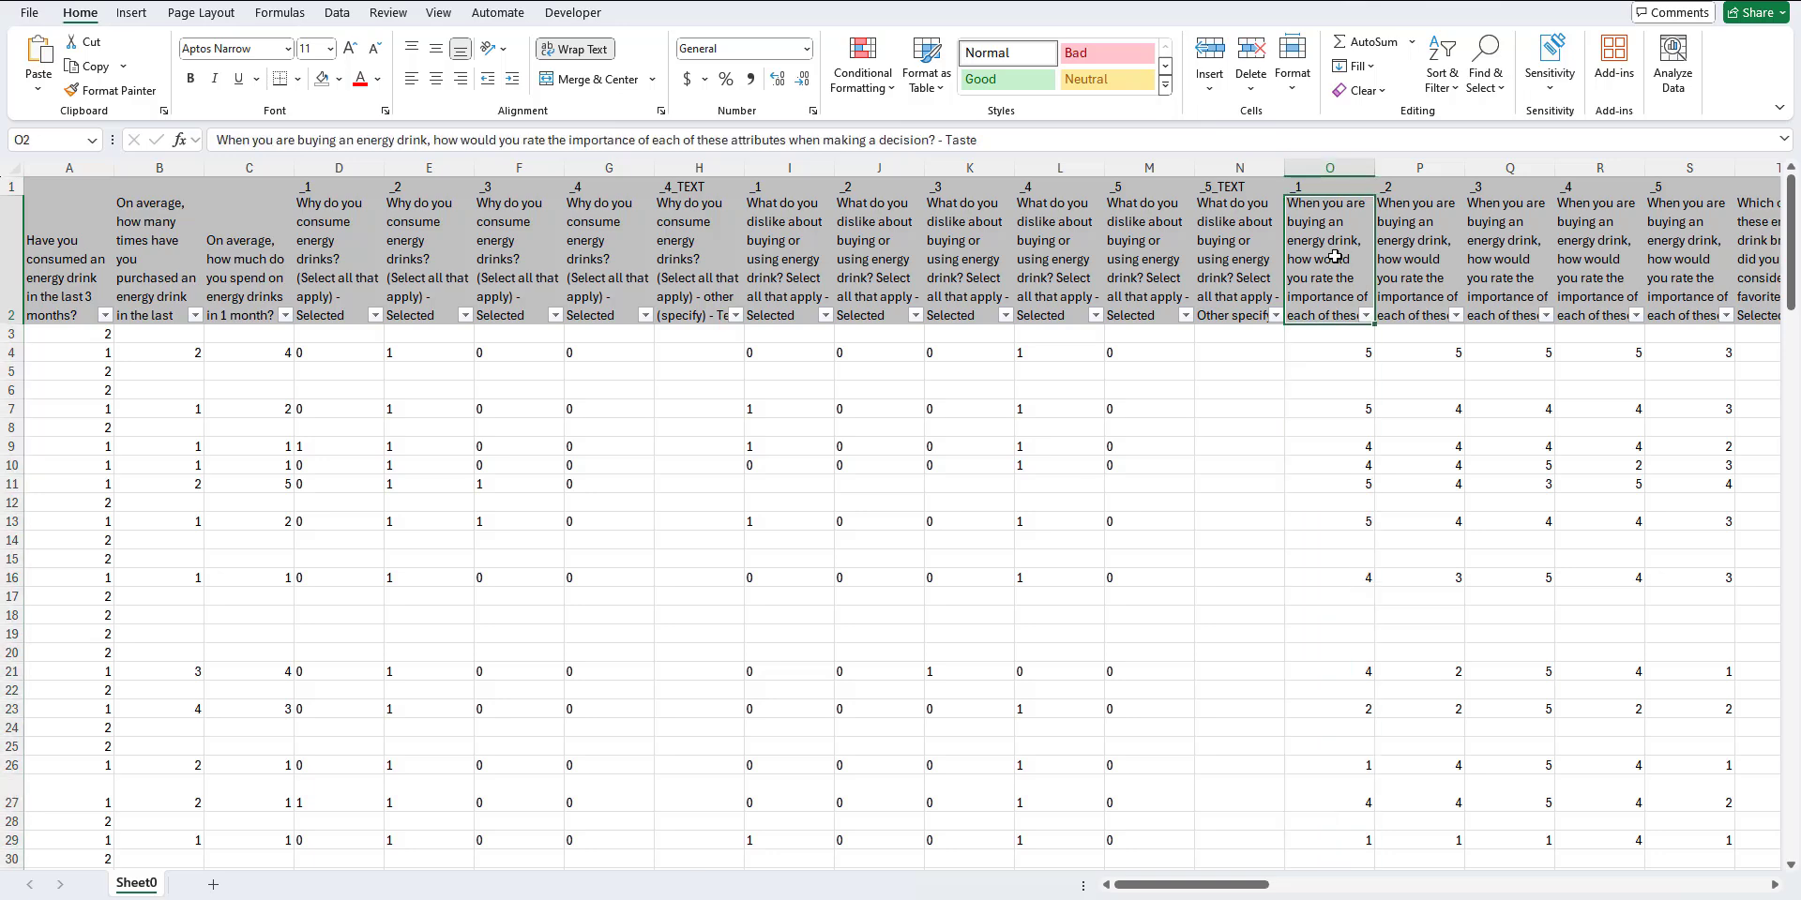
click(1409, 271)
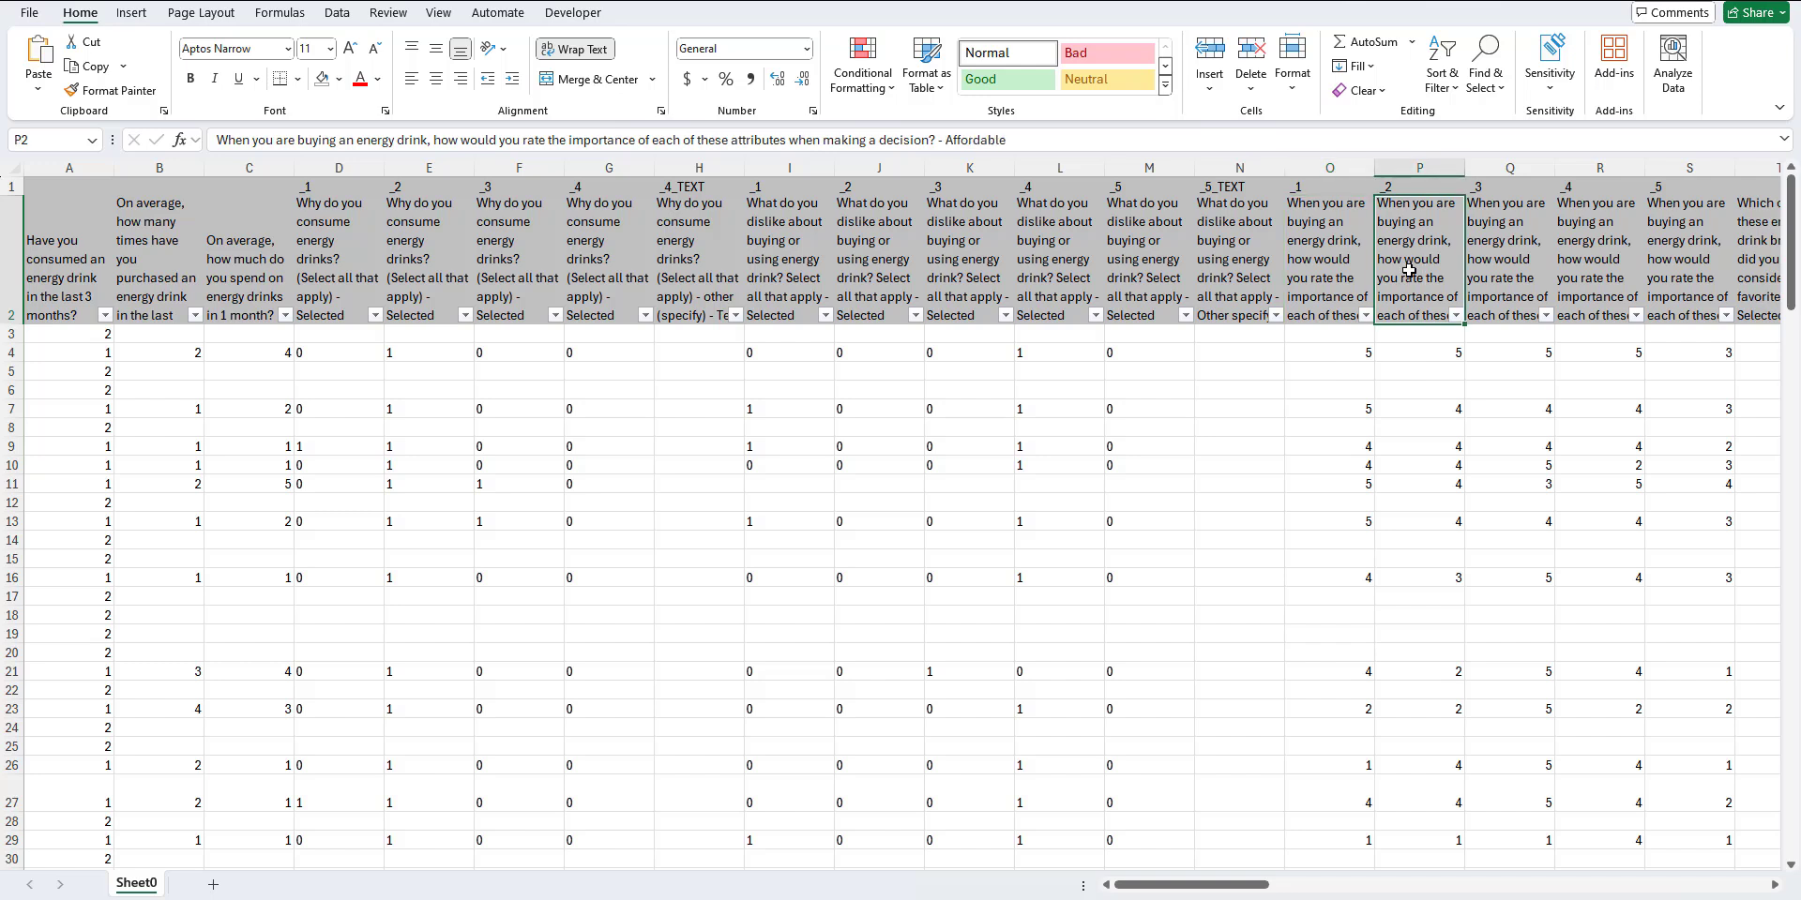
click(1509, 279)
click(1594, 277)
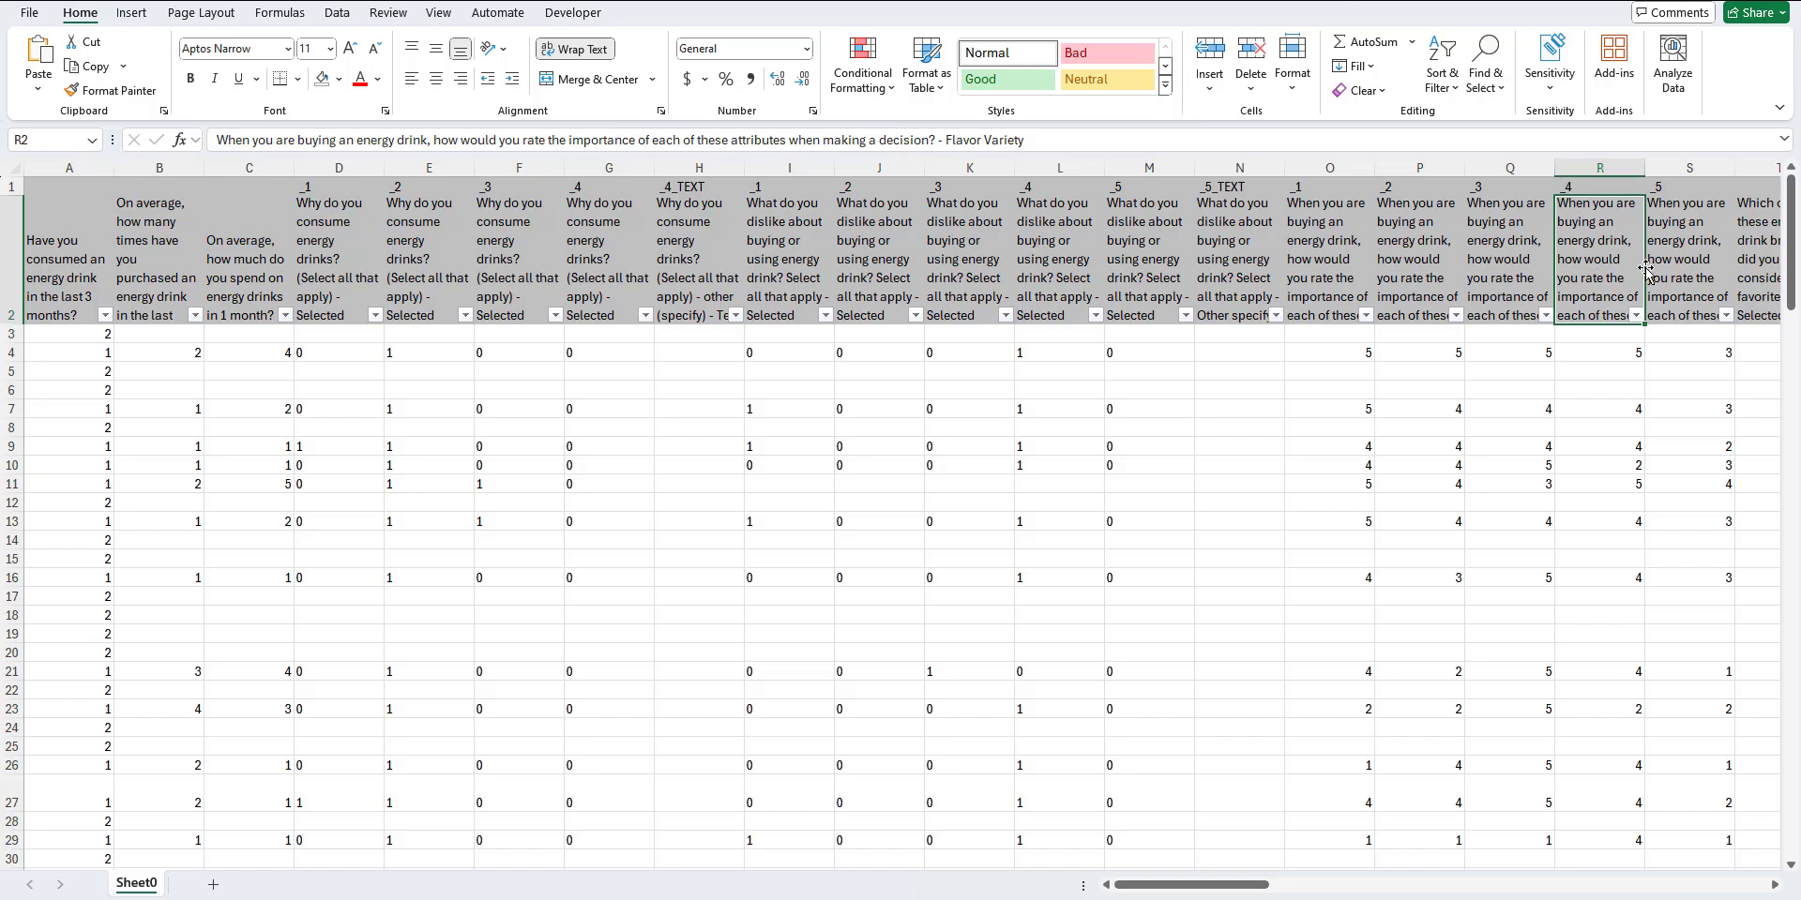
click(1688, 266)
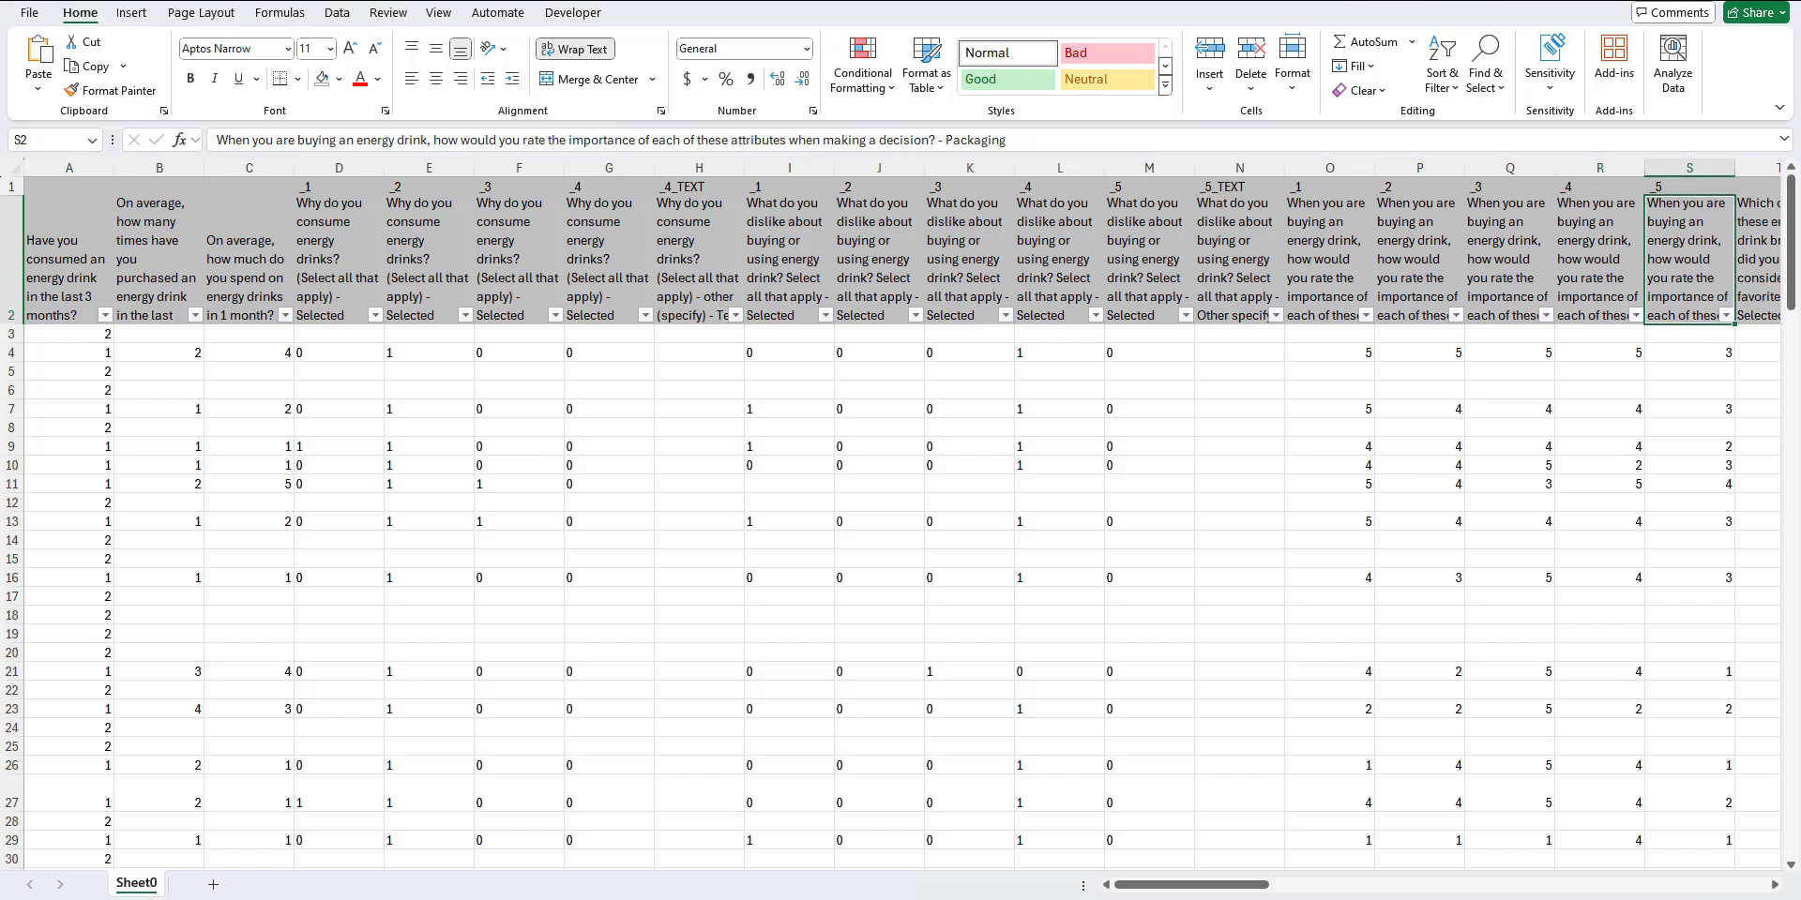
Step: Switch to the cluster analysis template workbook and check the variable columns on its Input data sheet
mouse_move(1232, 898)
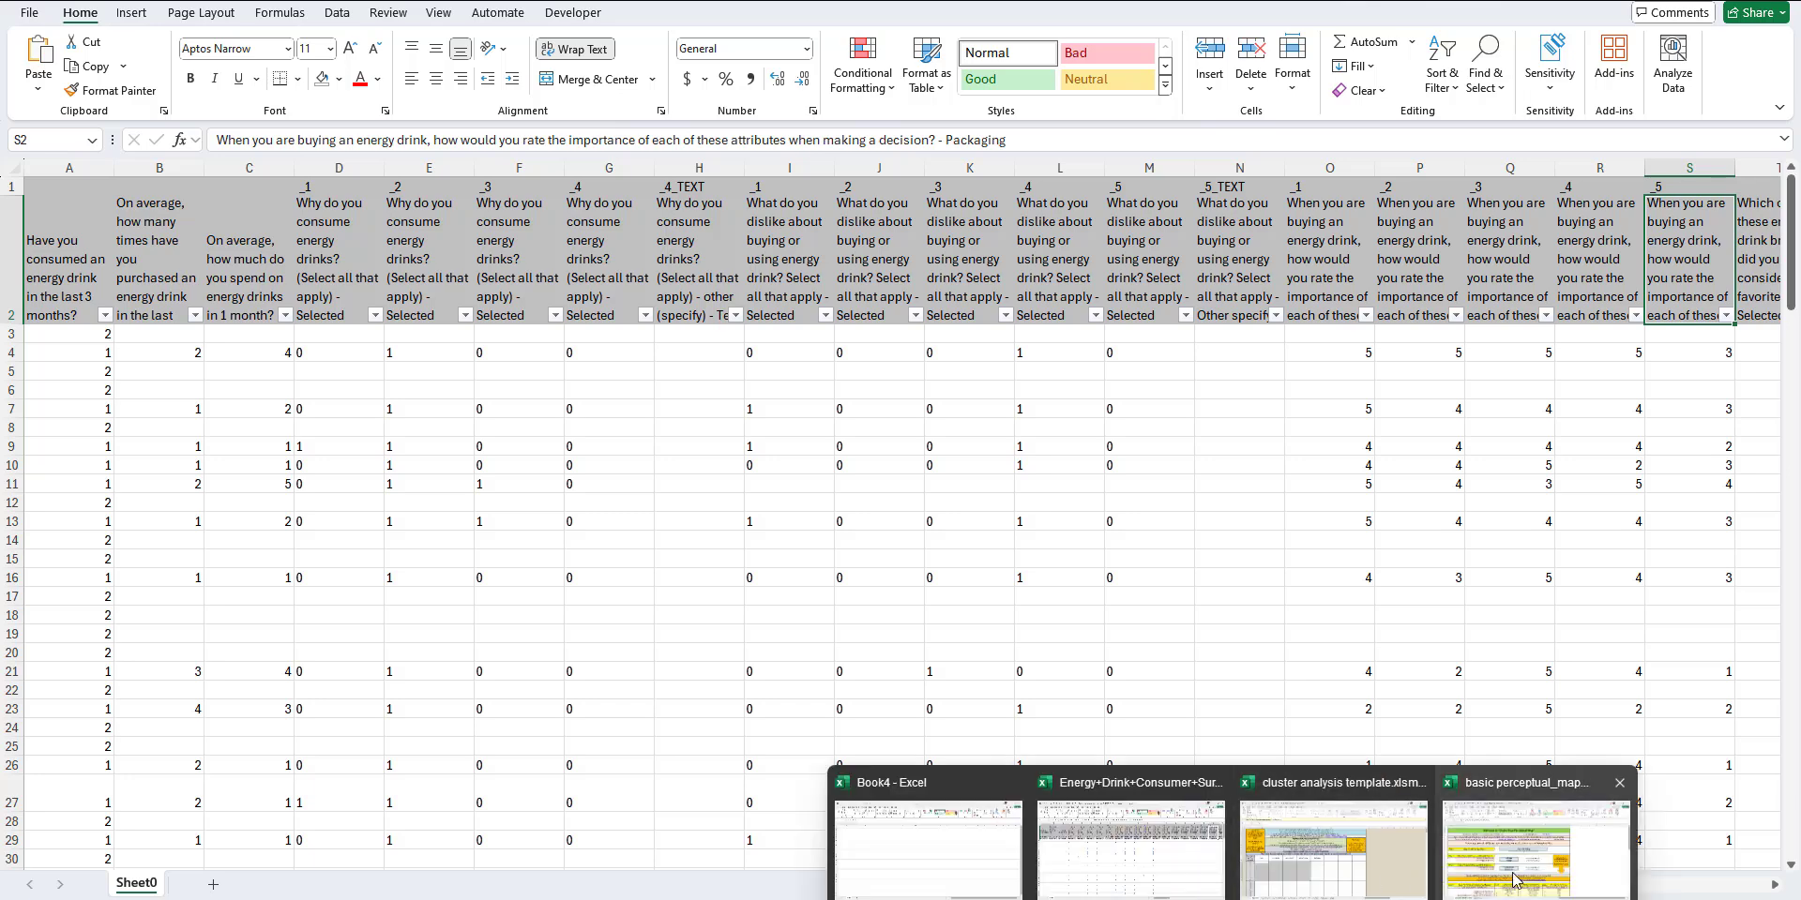
click(1378, 876)
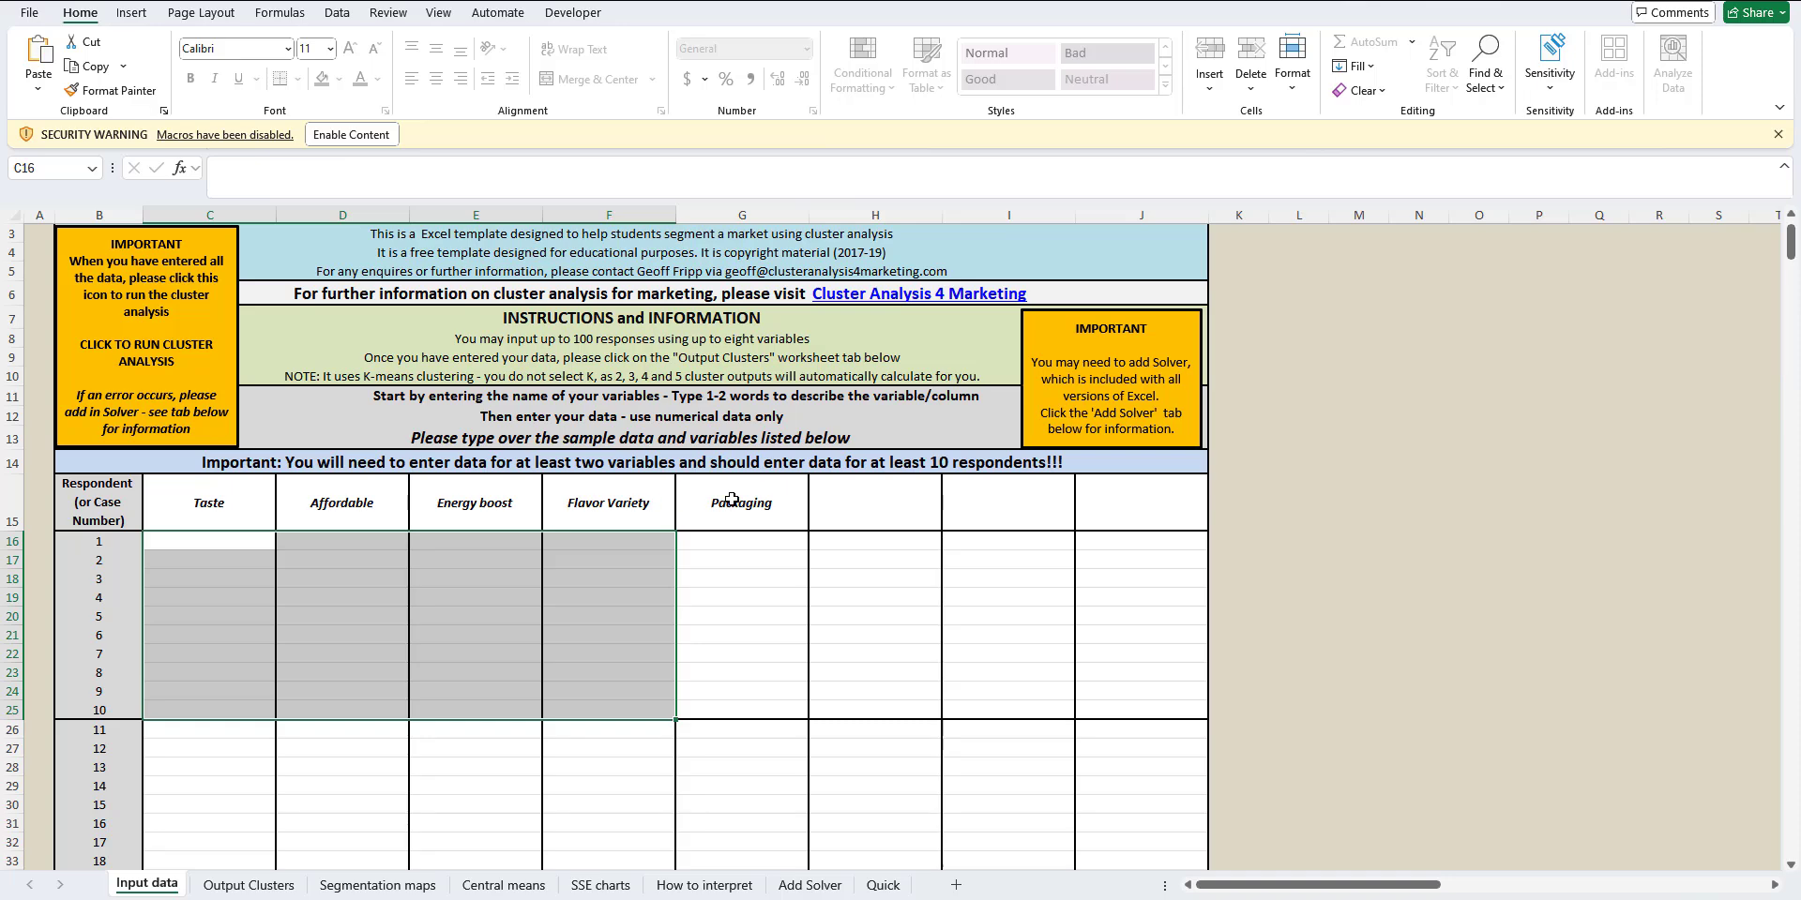
click(234, 548)
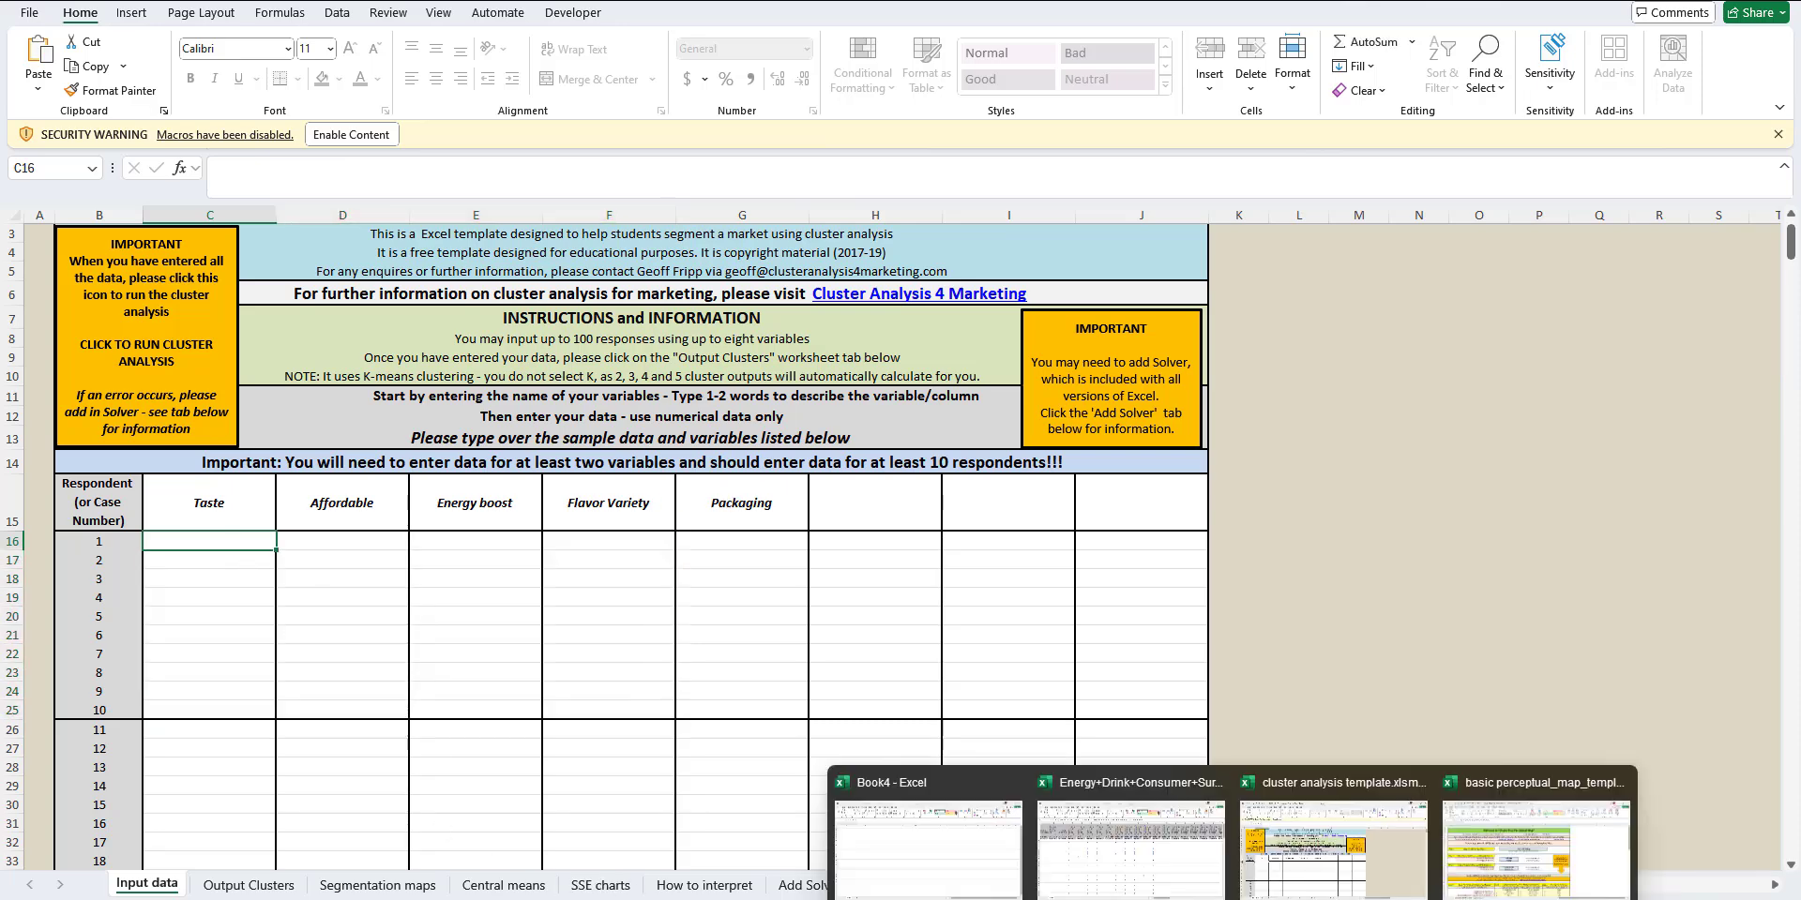
Step: Return to the energy drink survey workbook and copy the five attribute rating columns O through S
click(1130, 873)
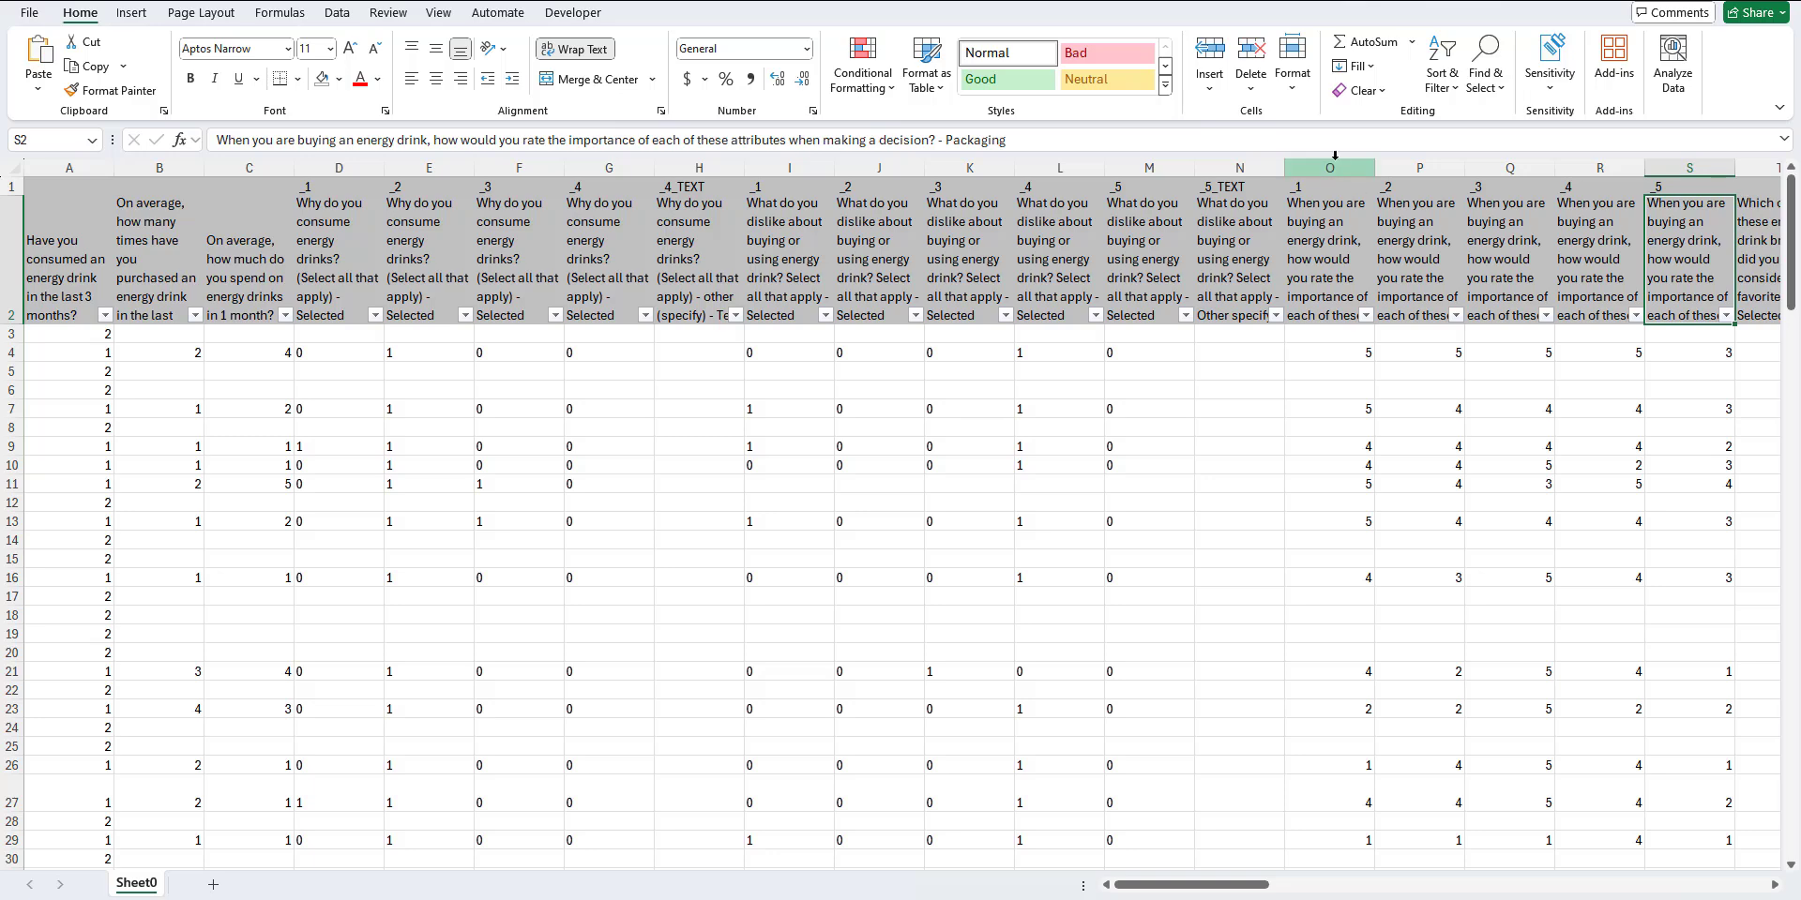
drag(1336, 166, 1677, 182)
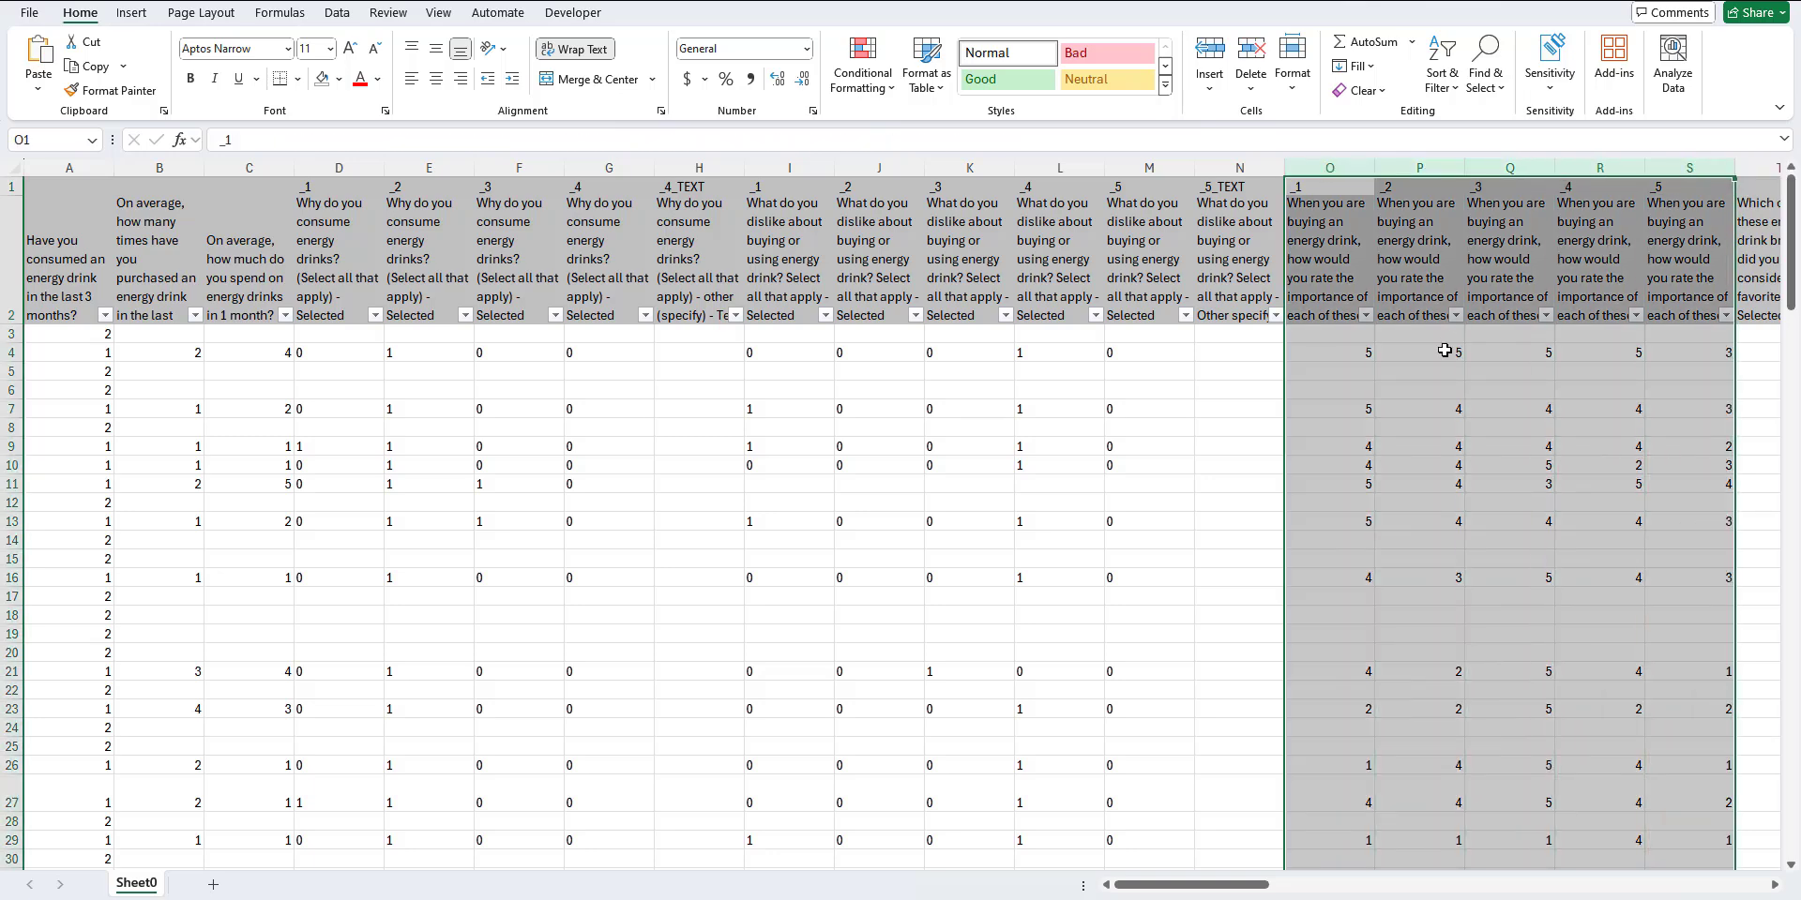
key(ctrl+c)
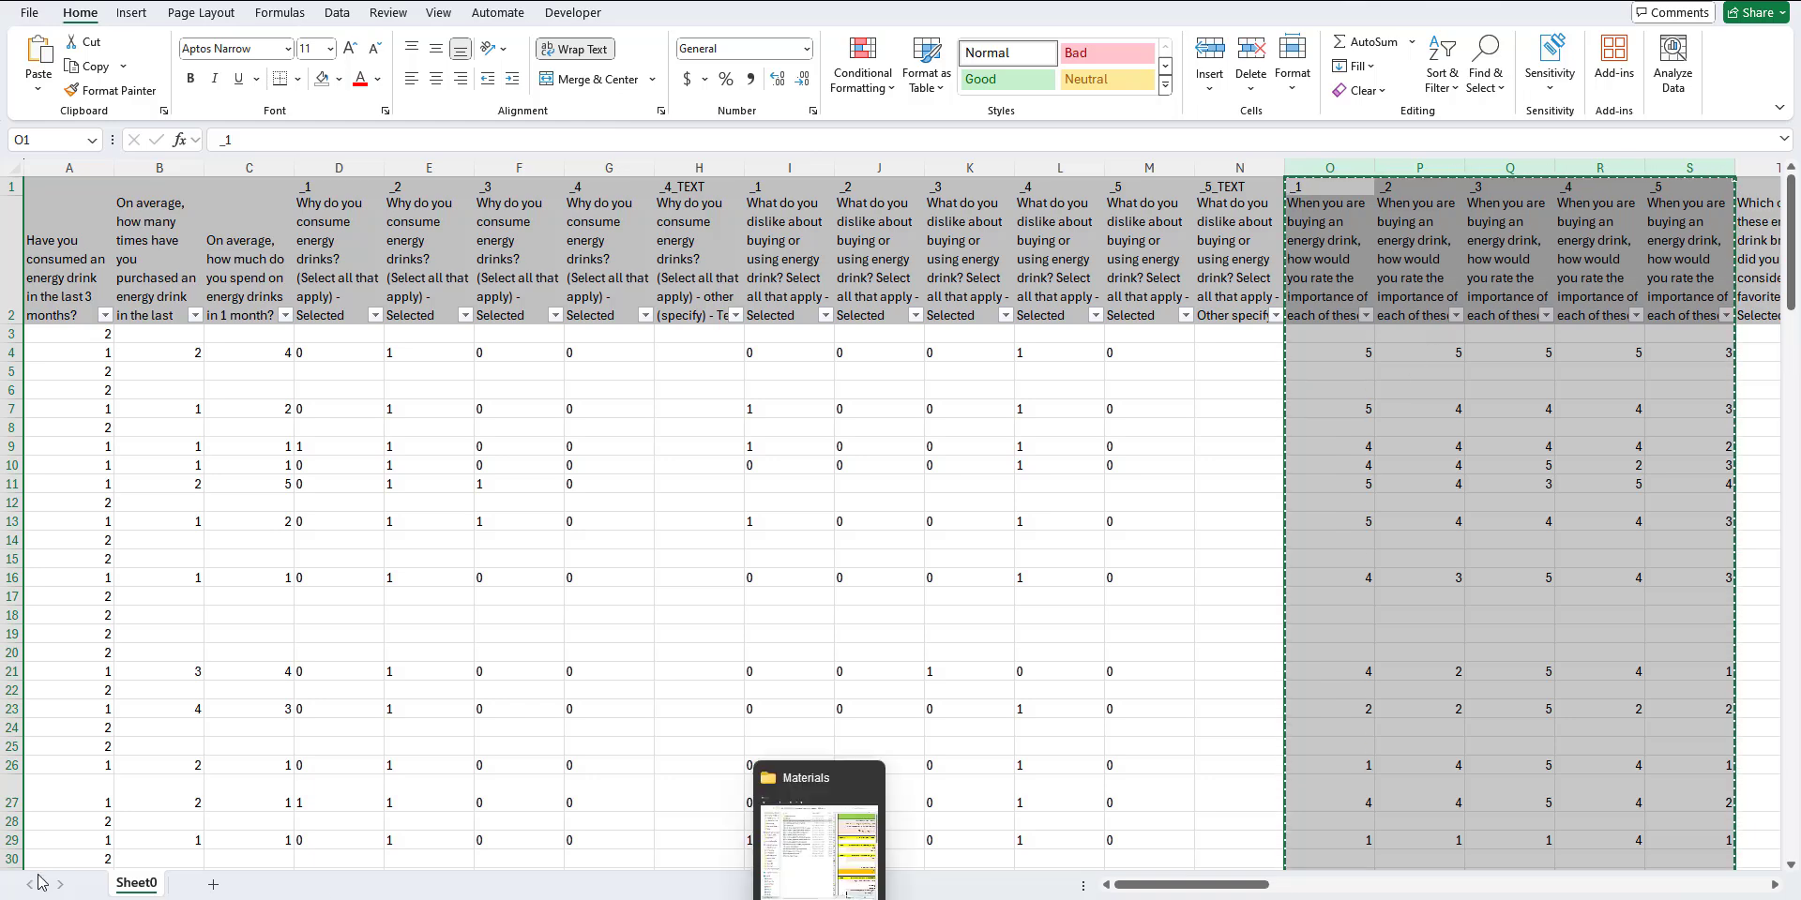
Step: Add a new worksheet and name it "Cluster analysis data"
click(213, 885)
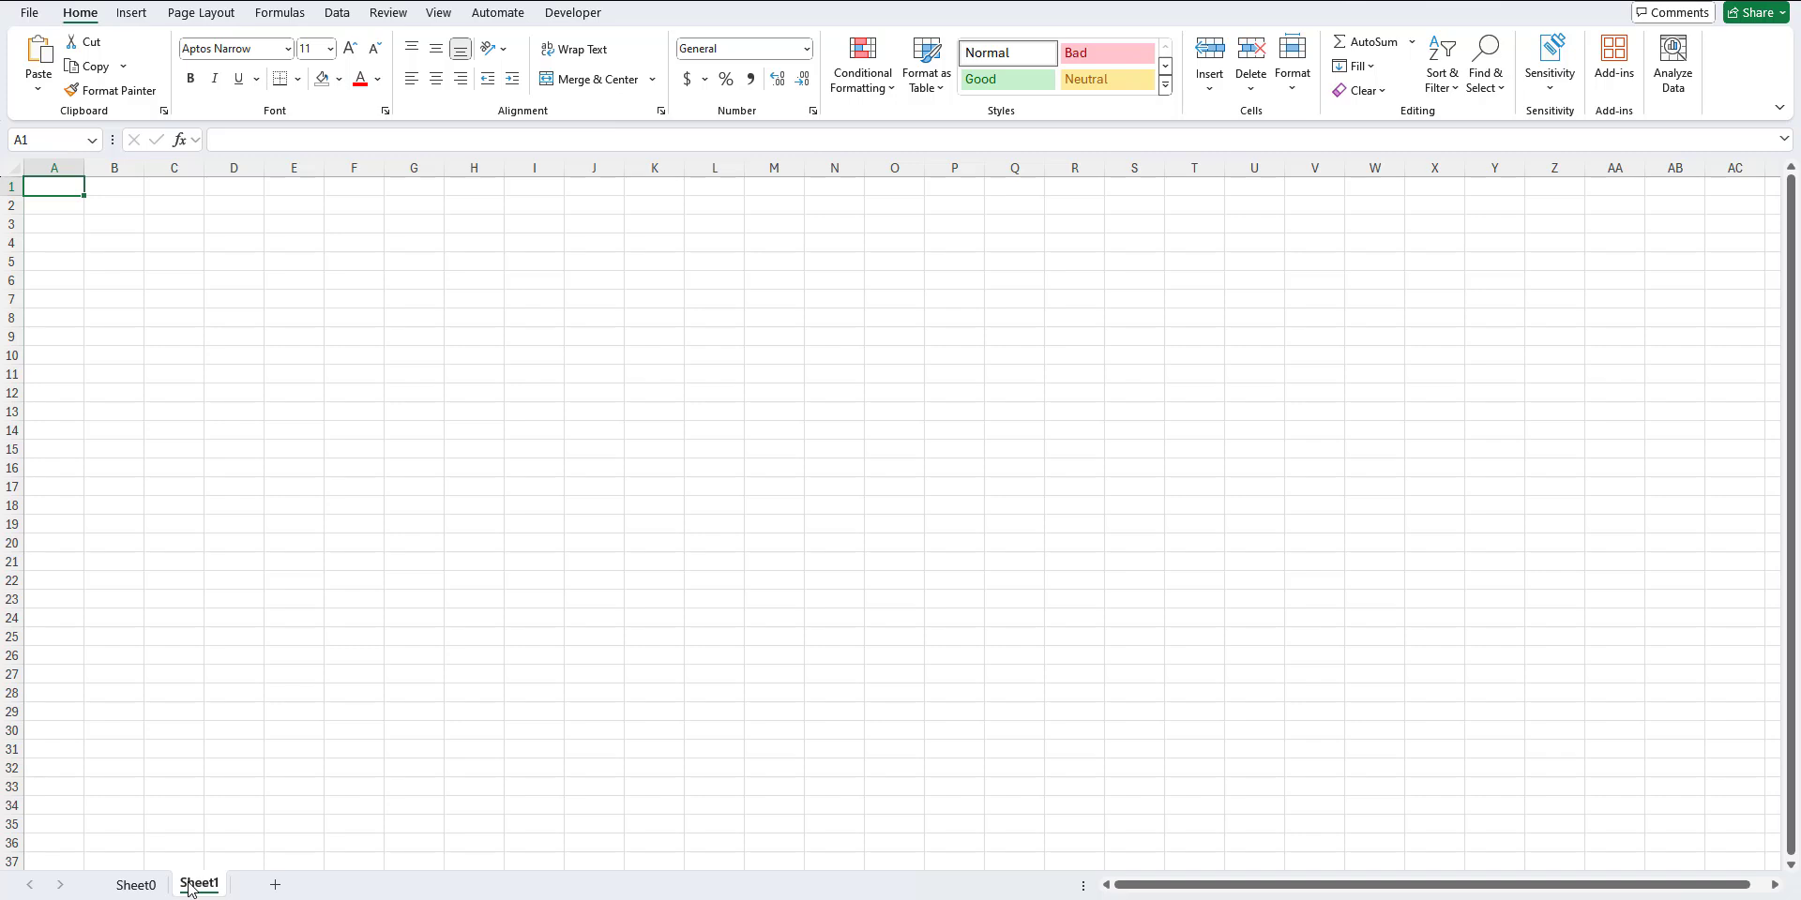
double_click(188, 887)
text(q)
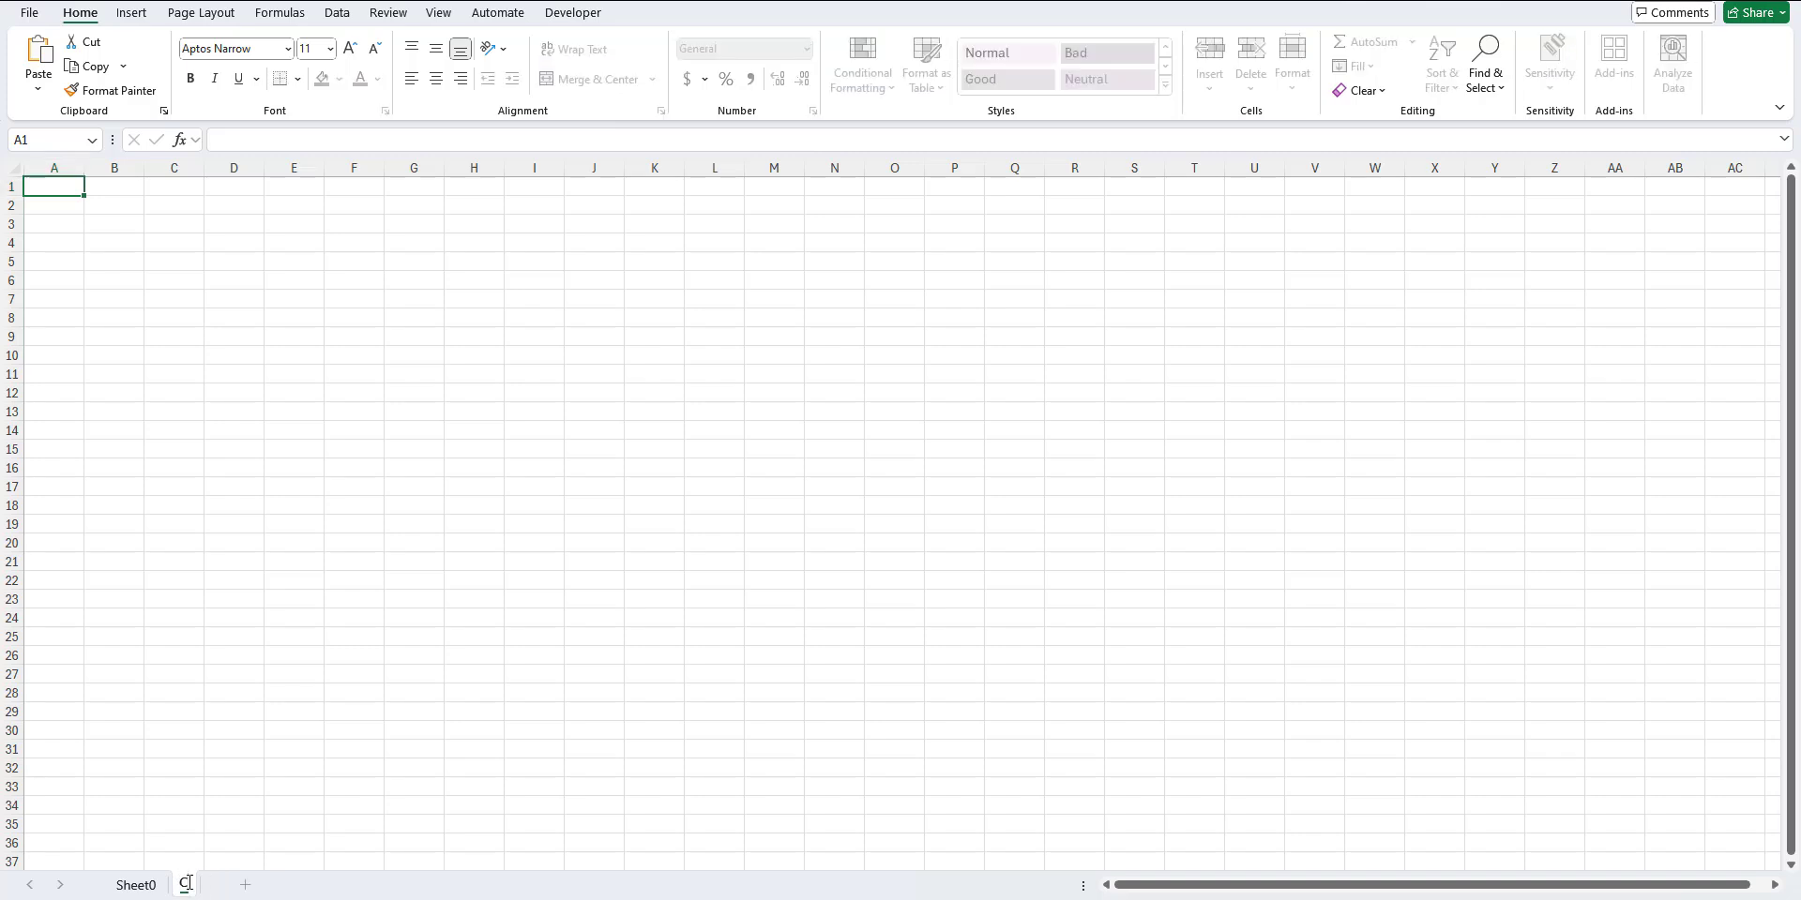
text(luster analys)
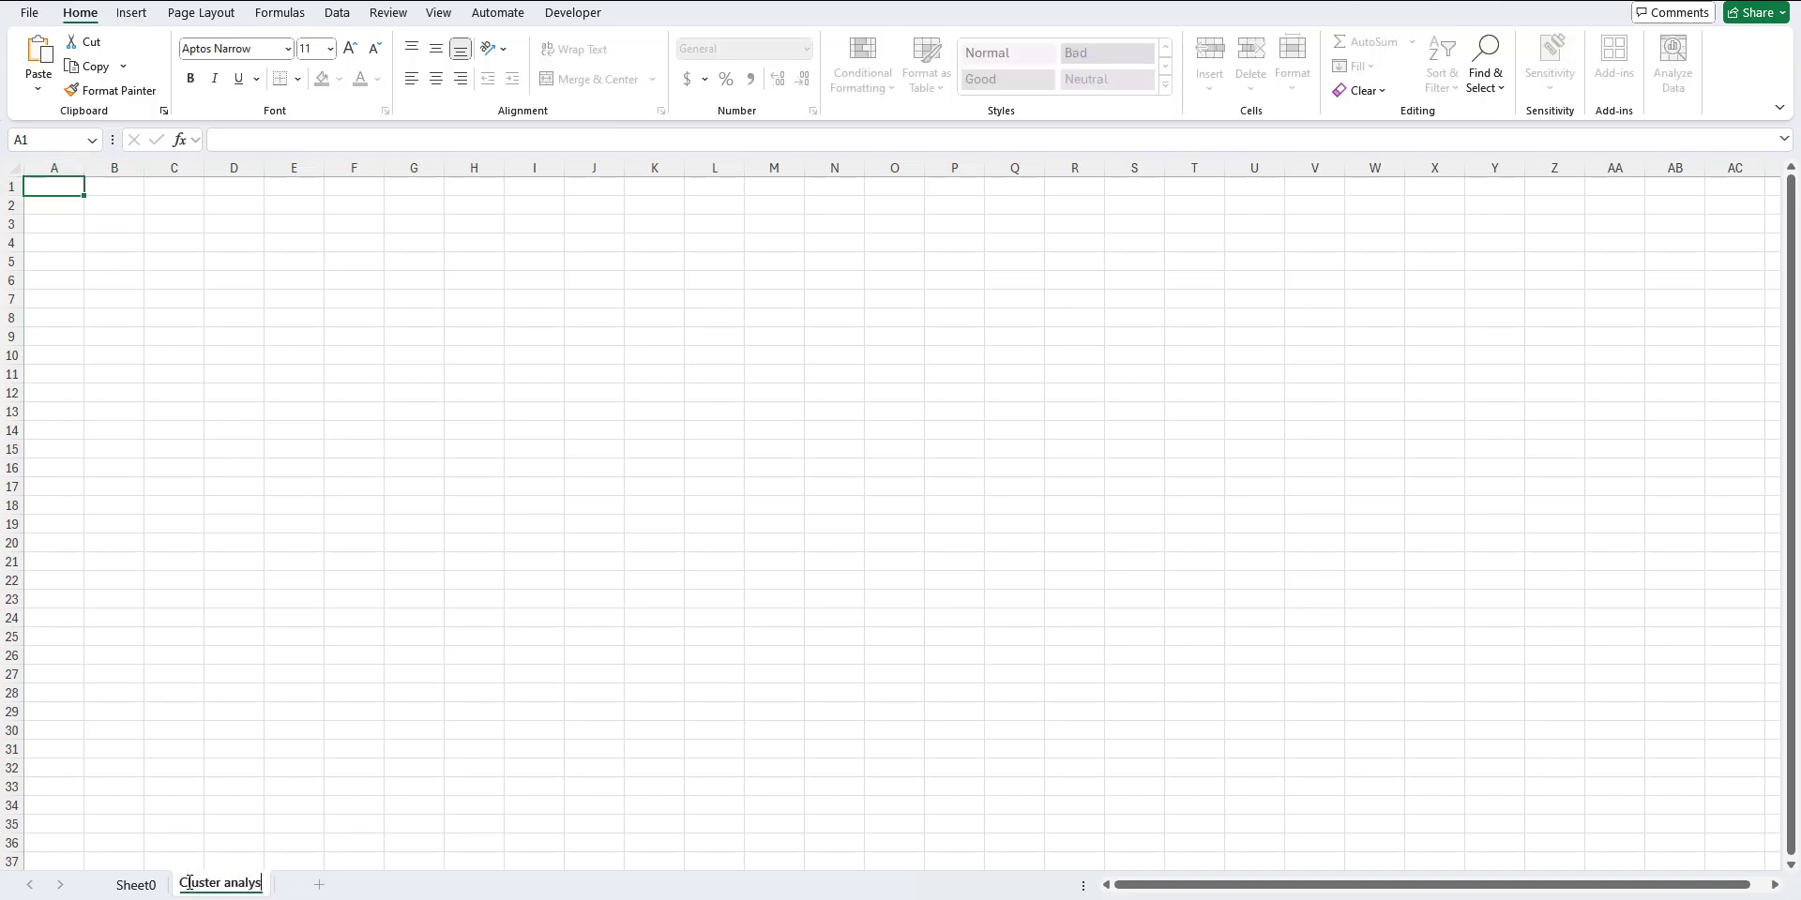
text(is)
key(Return)
text(data)
Step: Paste the copied rating columns at A1, widen columns A through E, and reapply text wrapping to refit the rows
click(51, 181)
key(ctrl+v)
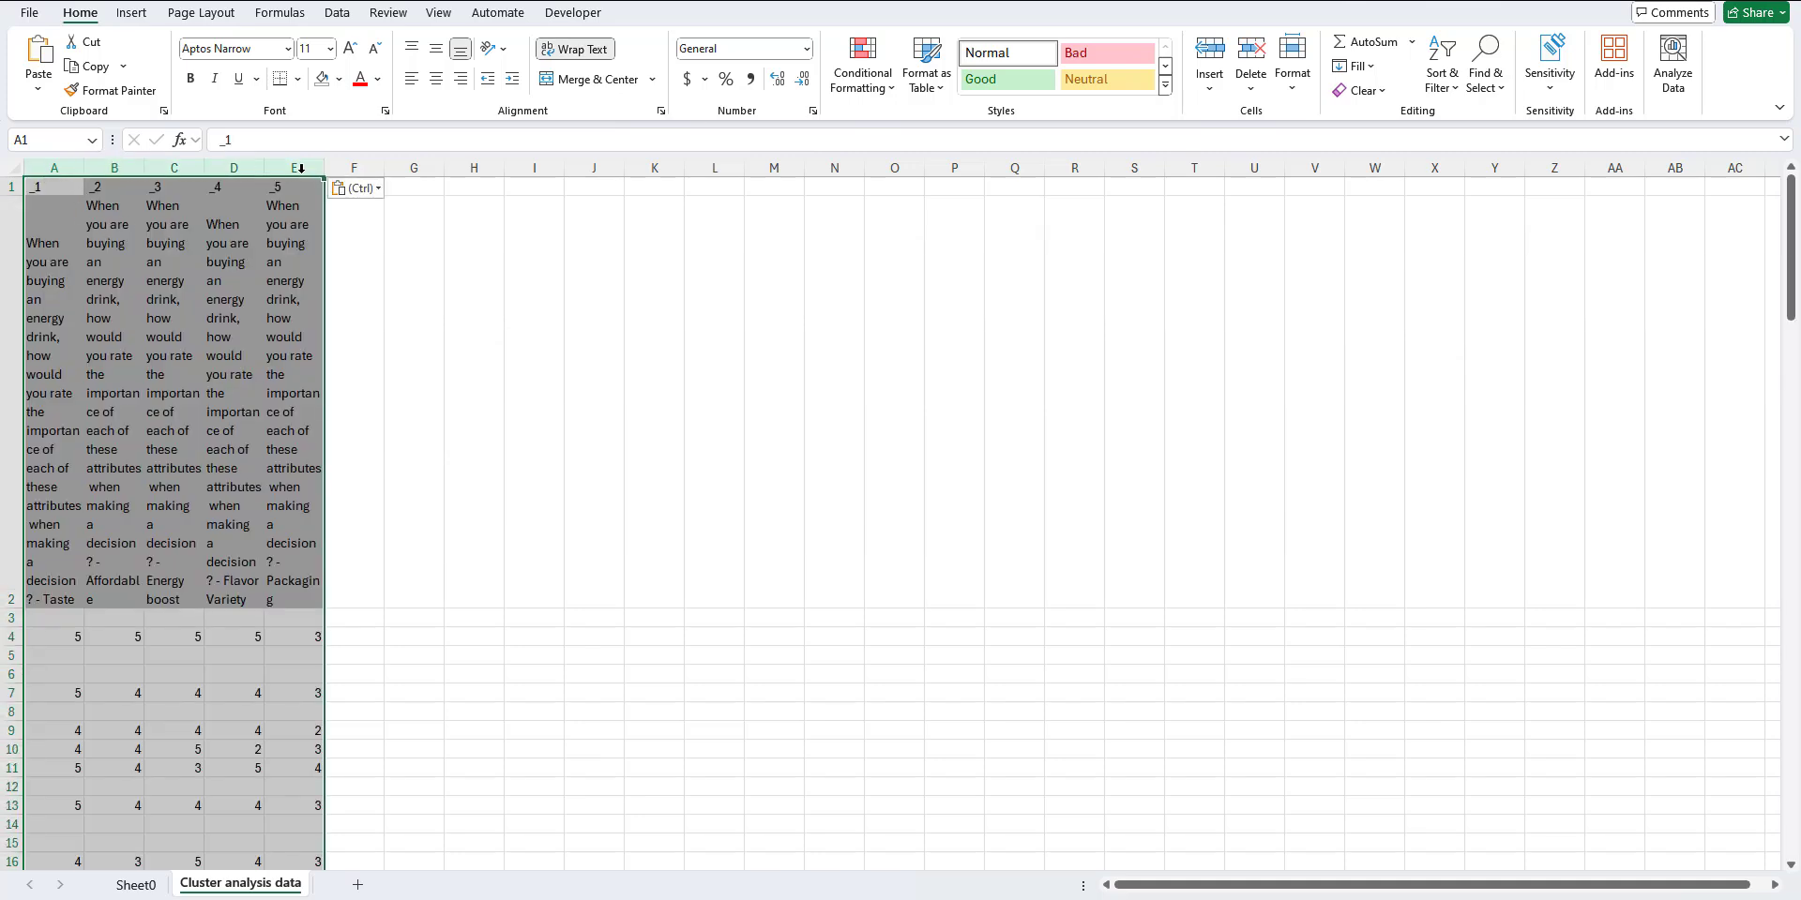
drag(325, 167, 362, 167)
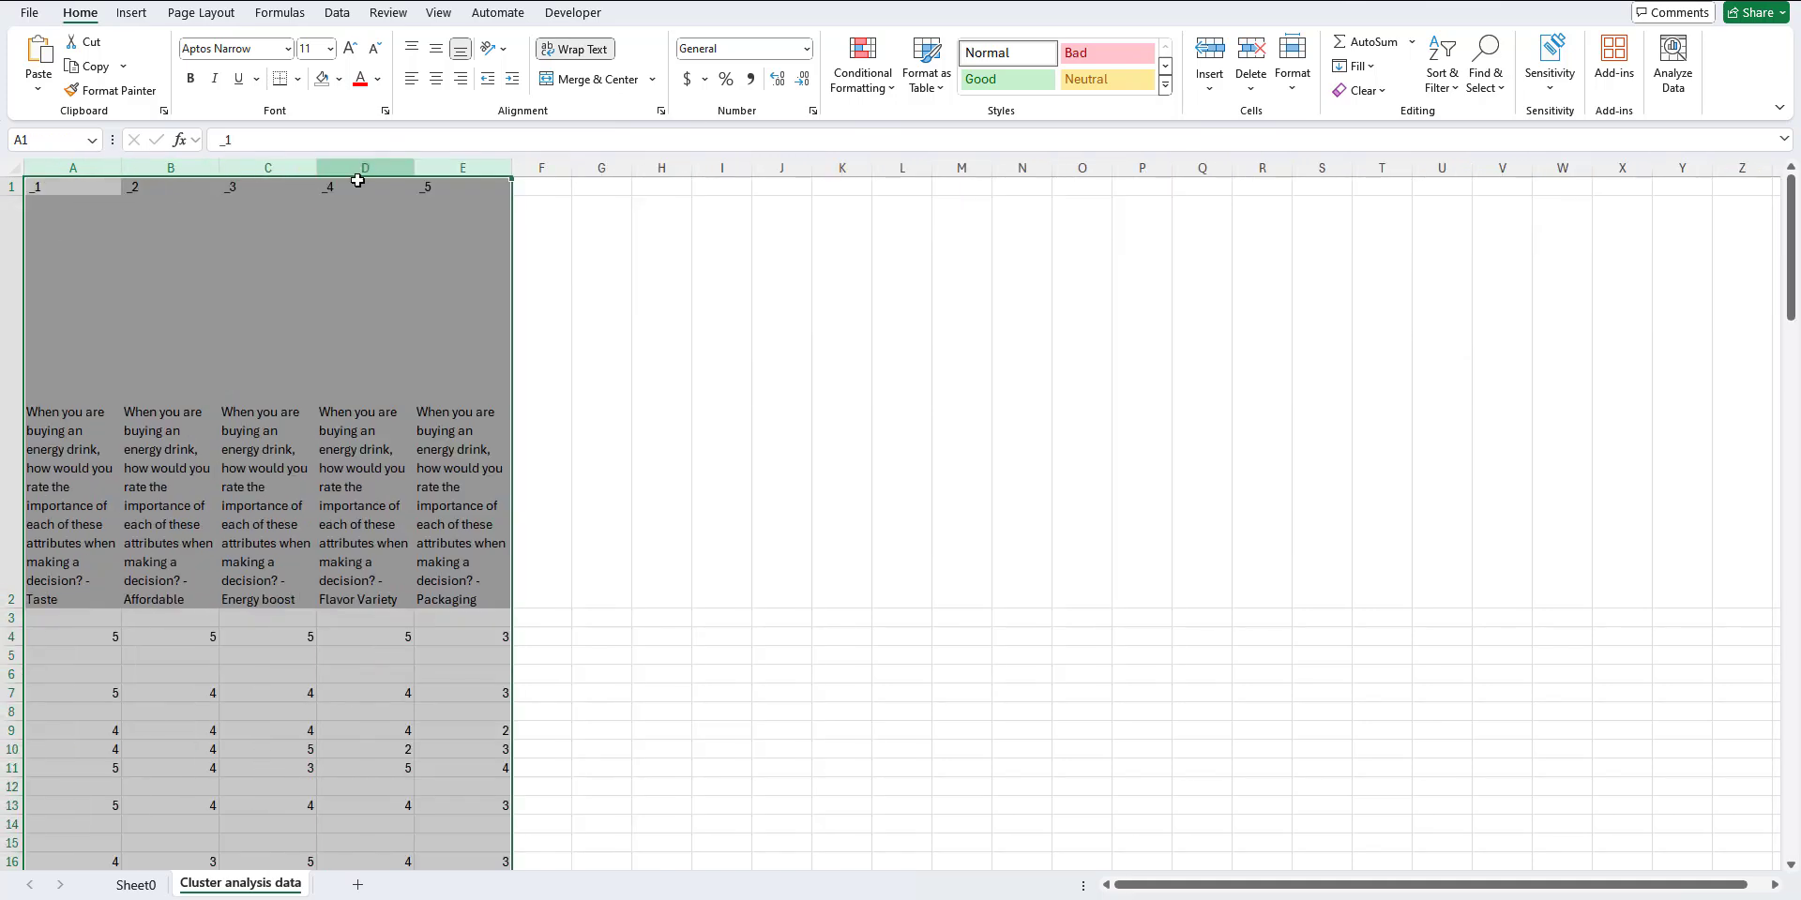
click(571, 49)
click(571, 49)
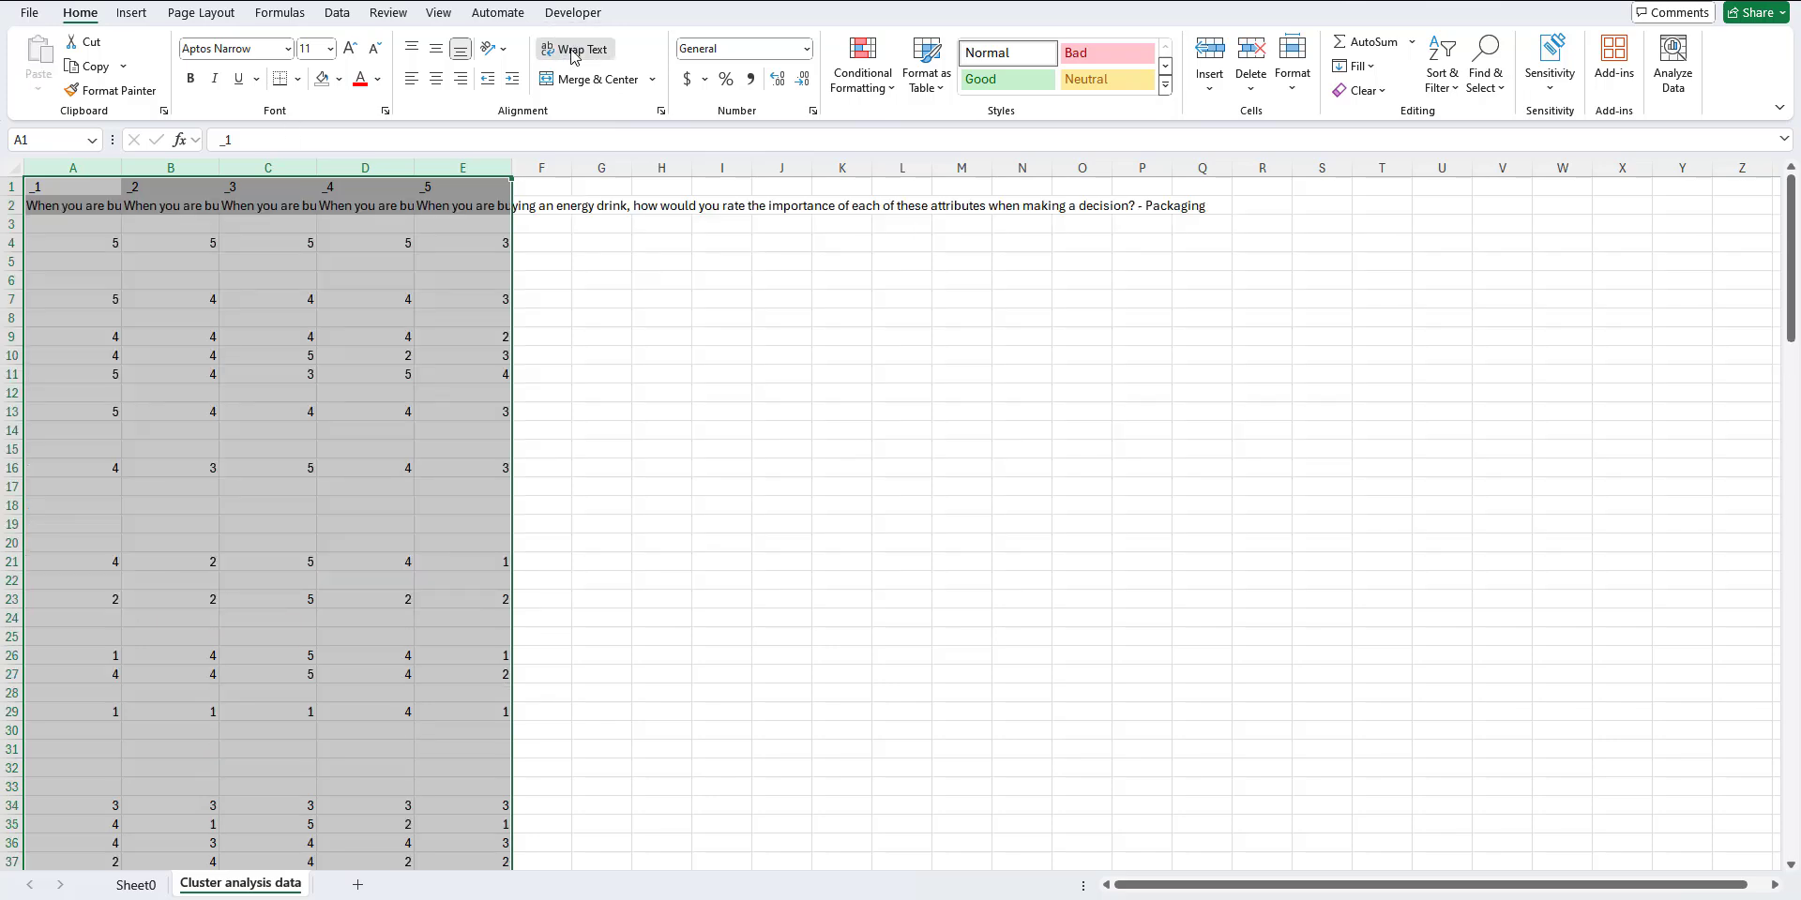
click(600, 506)
Step: Delete row 1 with the _1 to _5 labels so the question texts form the header row
drag(69, 185, 494, 190)
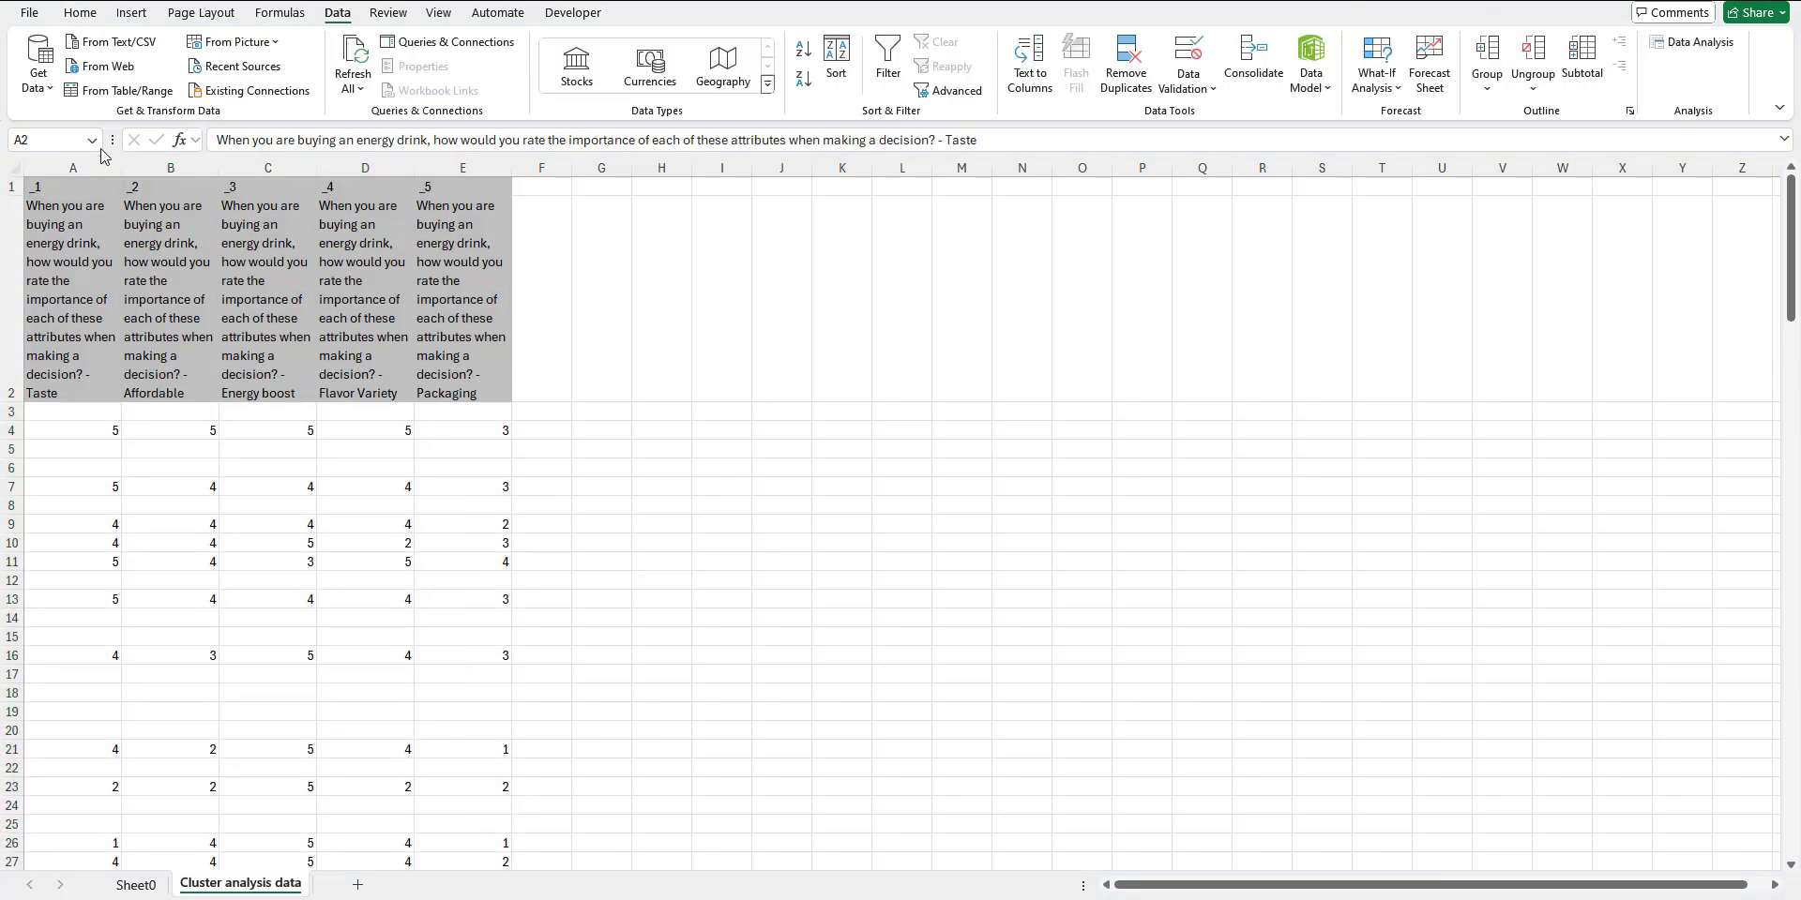
key(ctrl+shift+End)
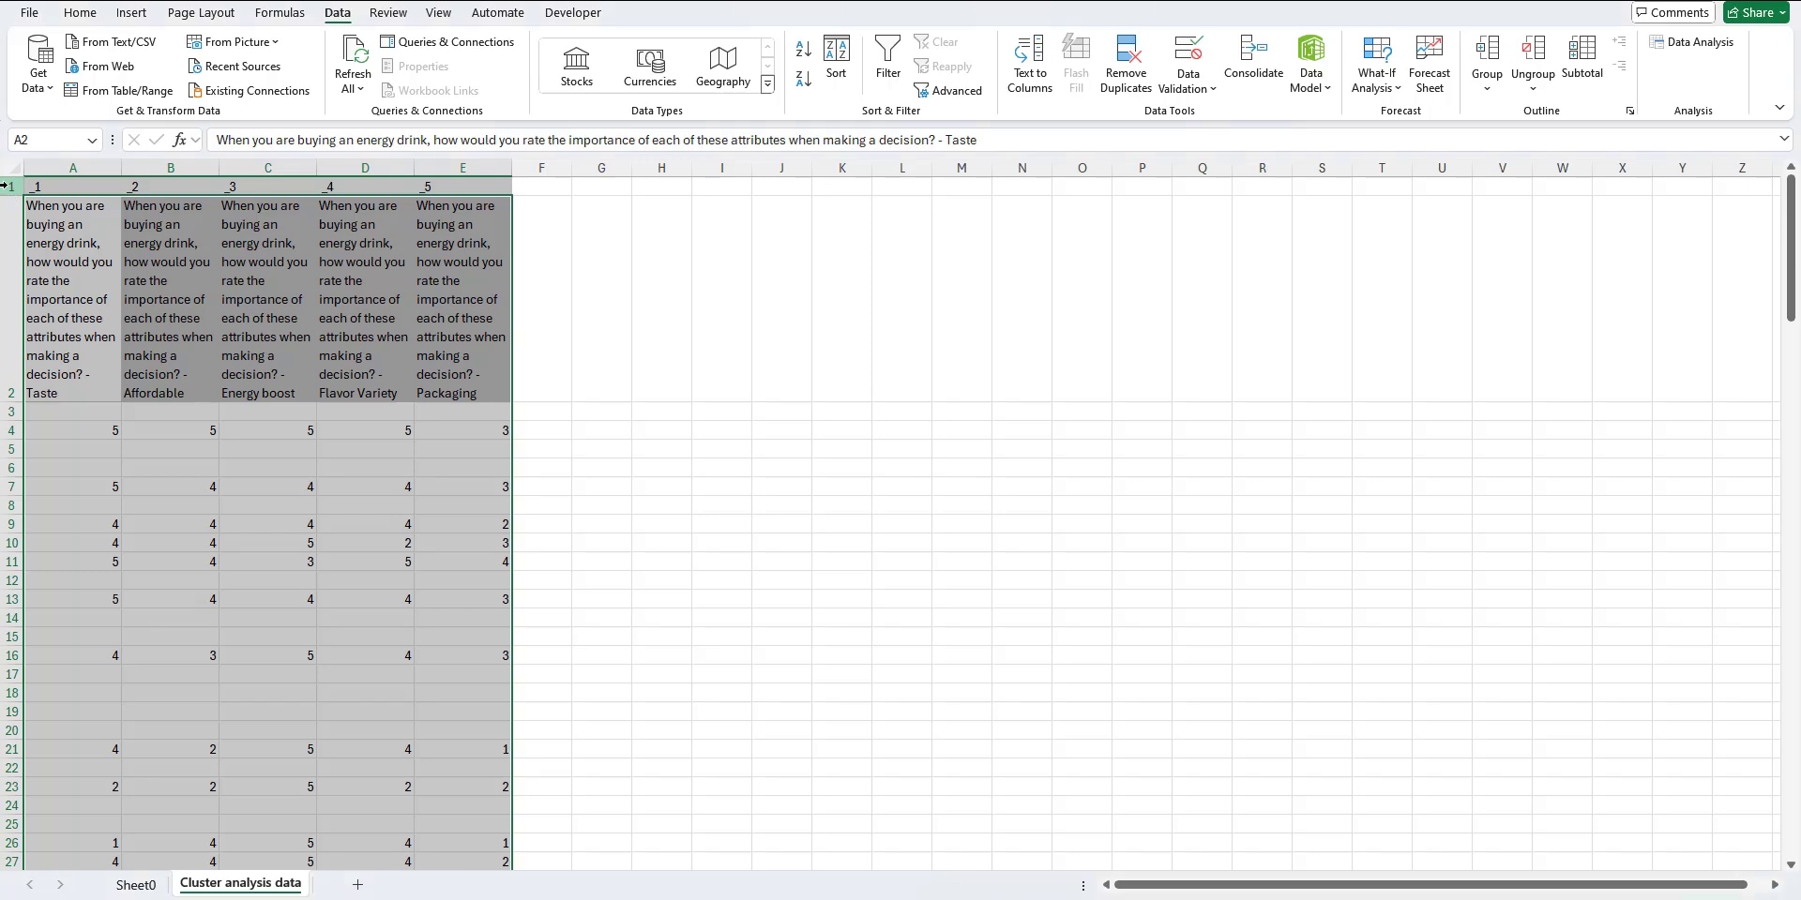
click(4, 185)
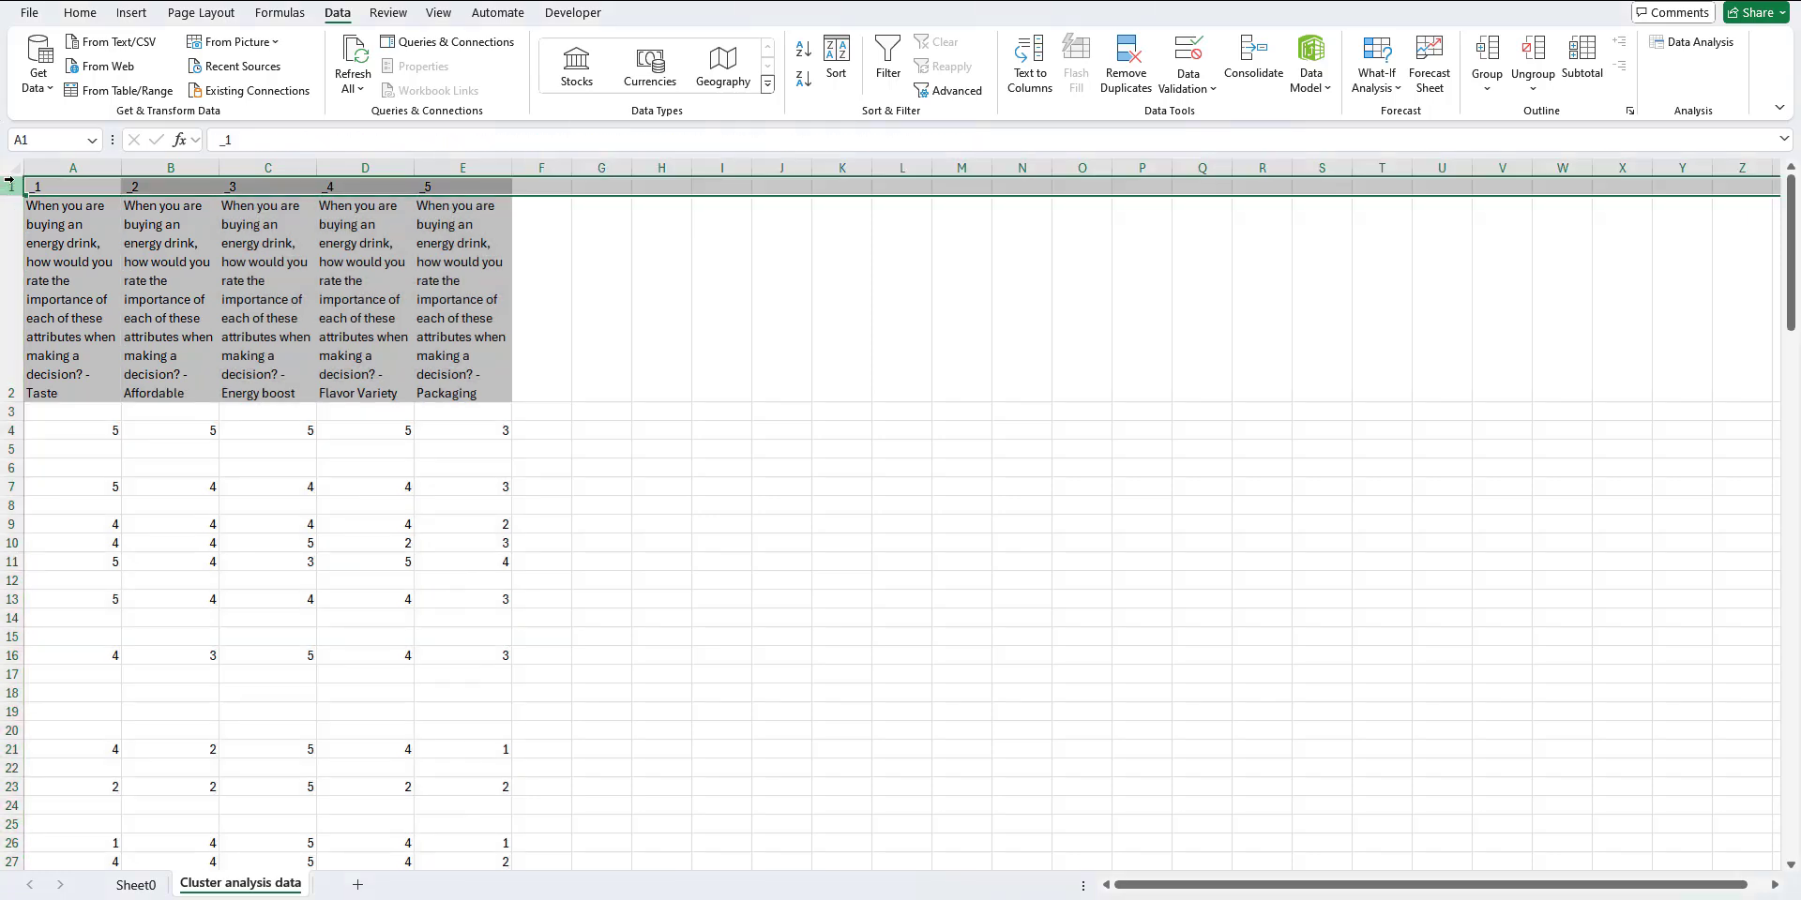
right_click(10, 185)
click(85, 393)
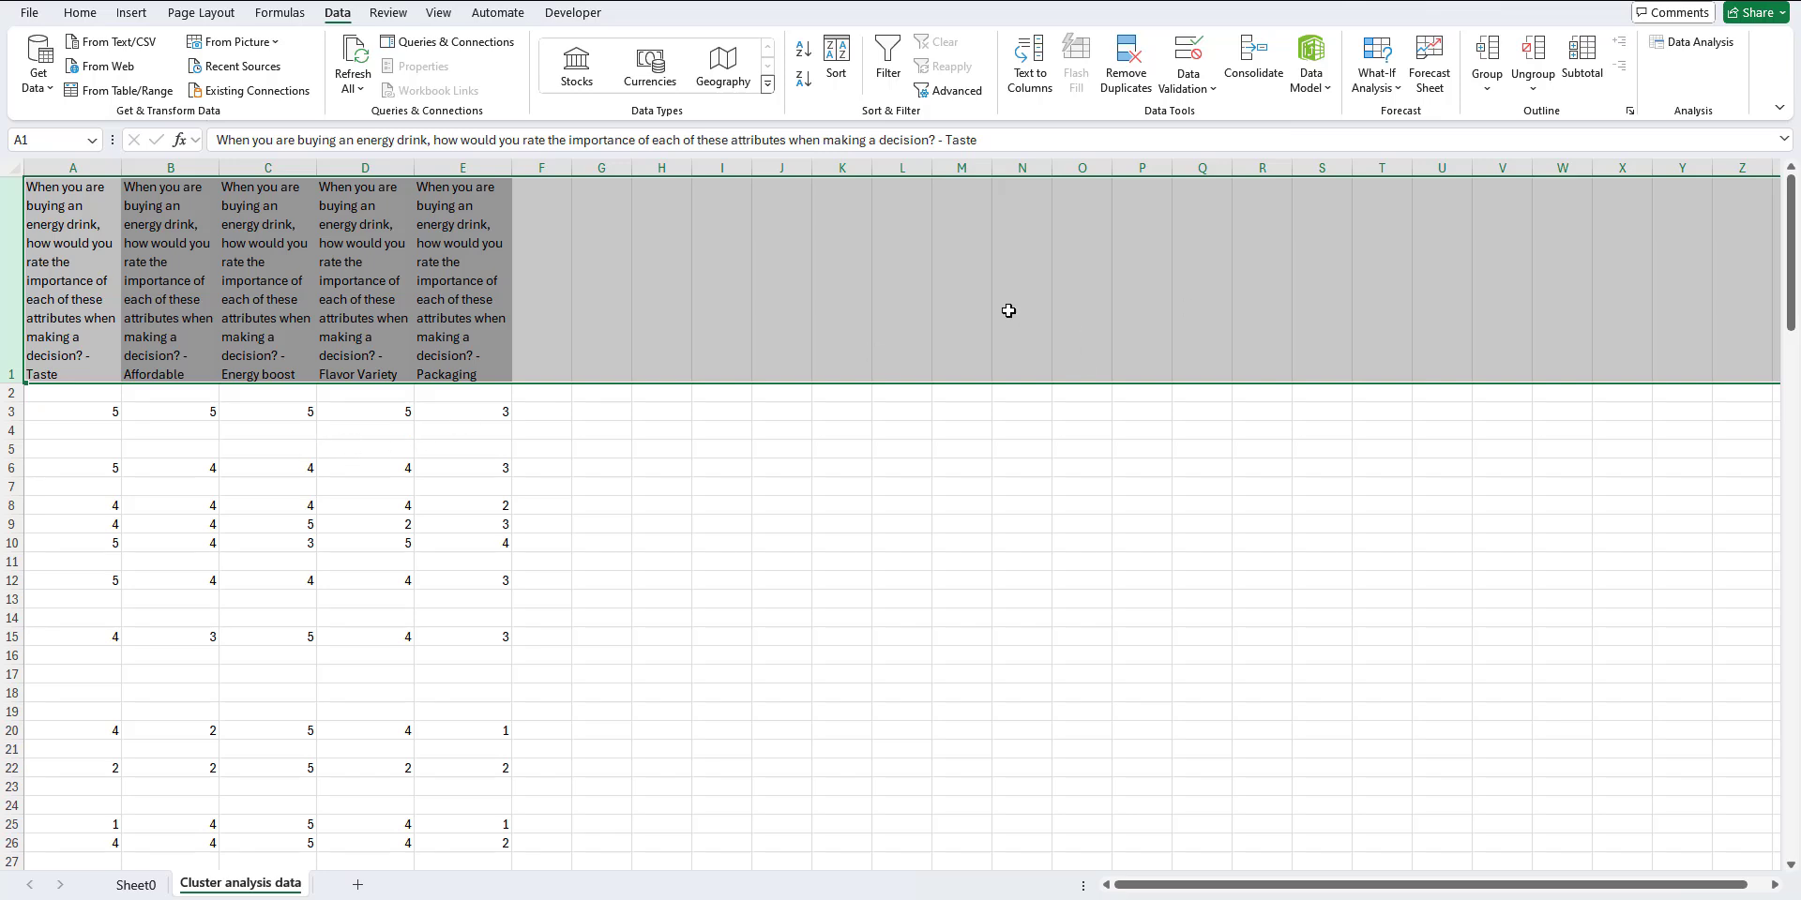
Step: Sort the whole sheet by the Taste rating column in ascending order, treating the first row as headers
click(10, 166)
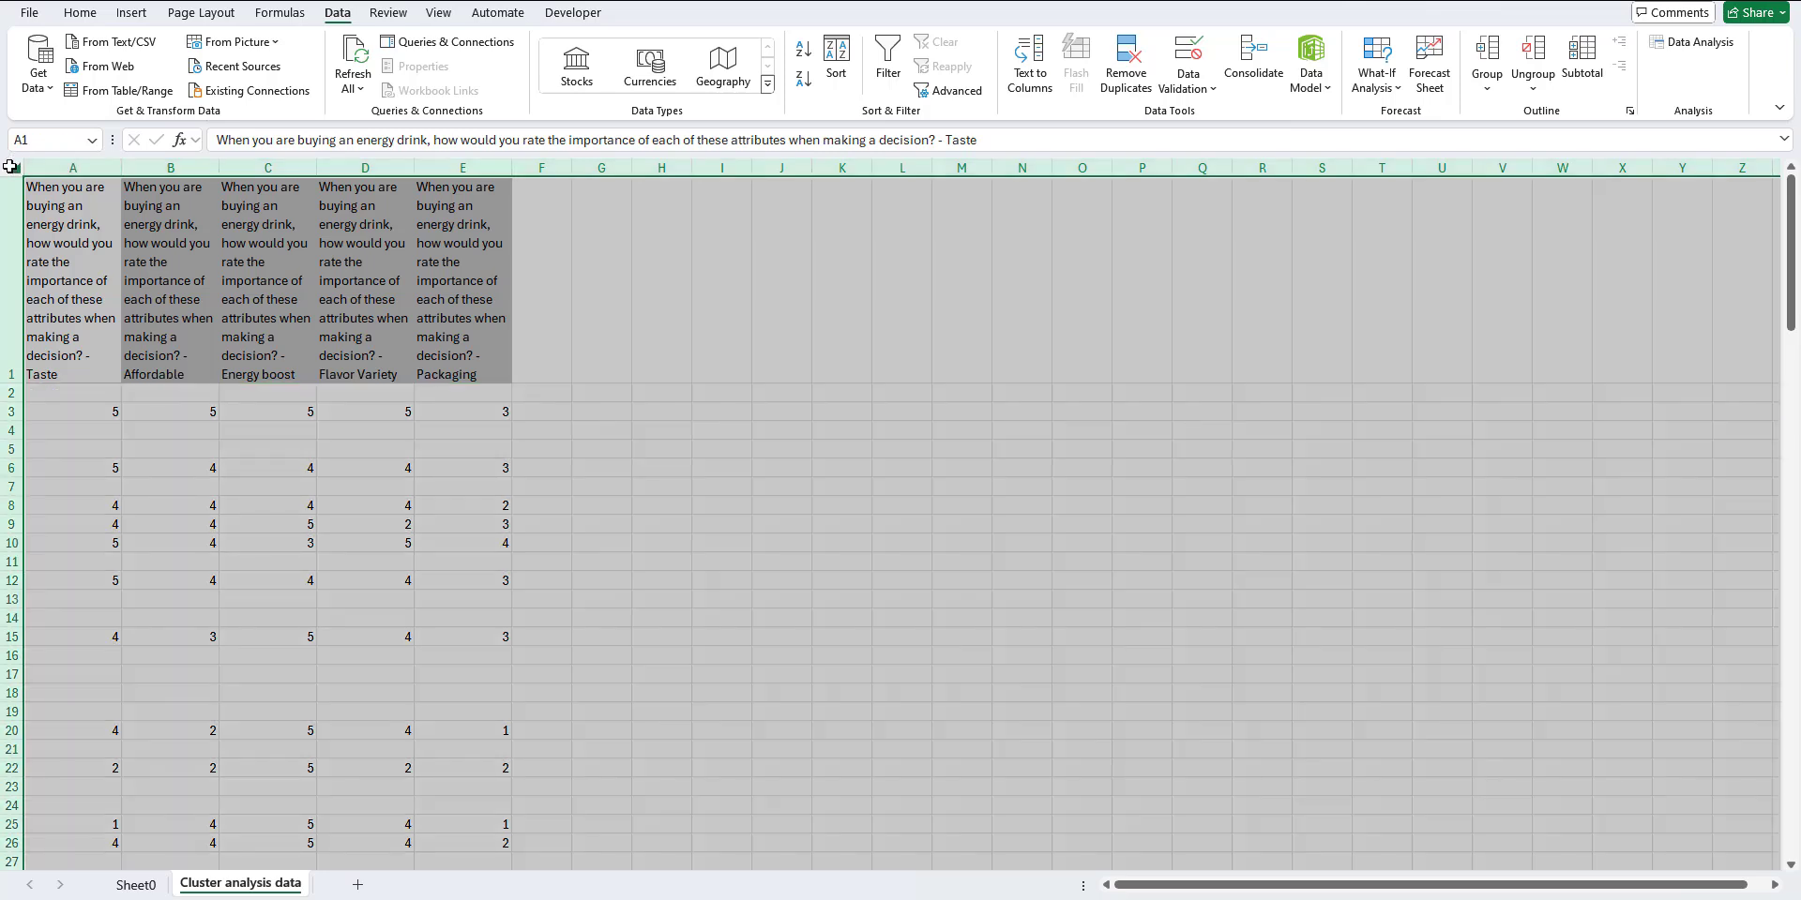
click(844, 82)
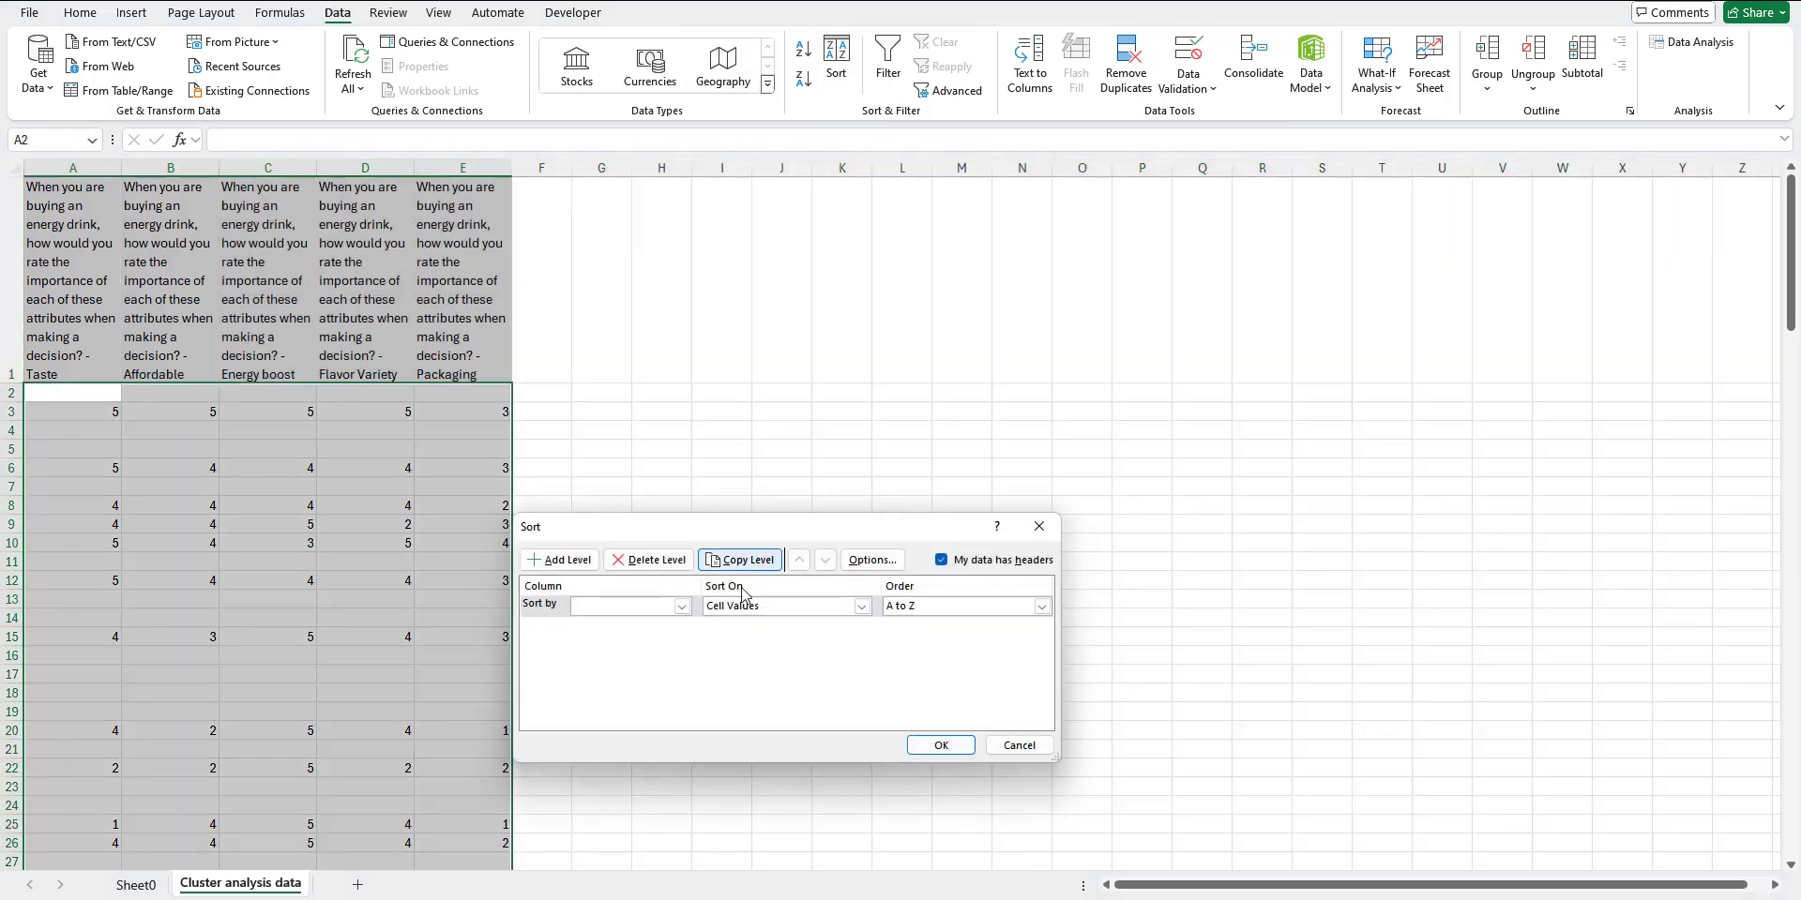
click(682, 607)
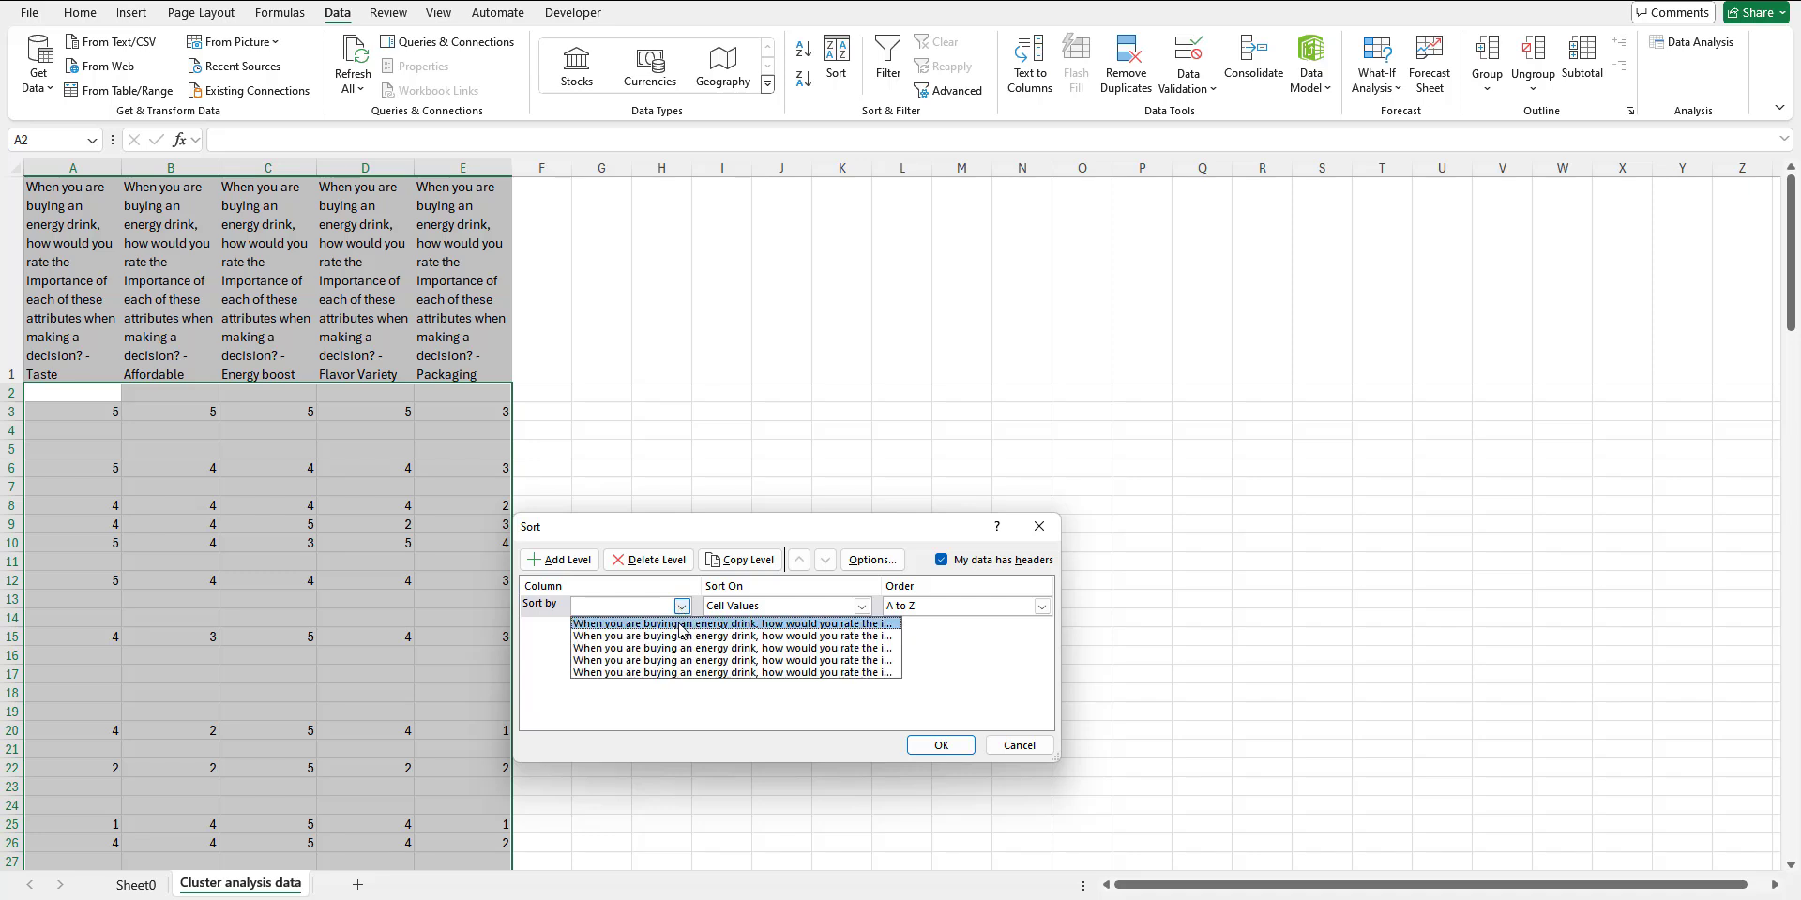
click(684, 623)
click(945, 746)
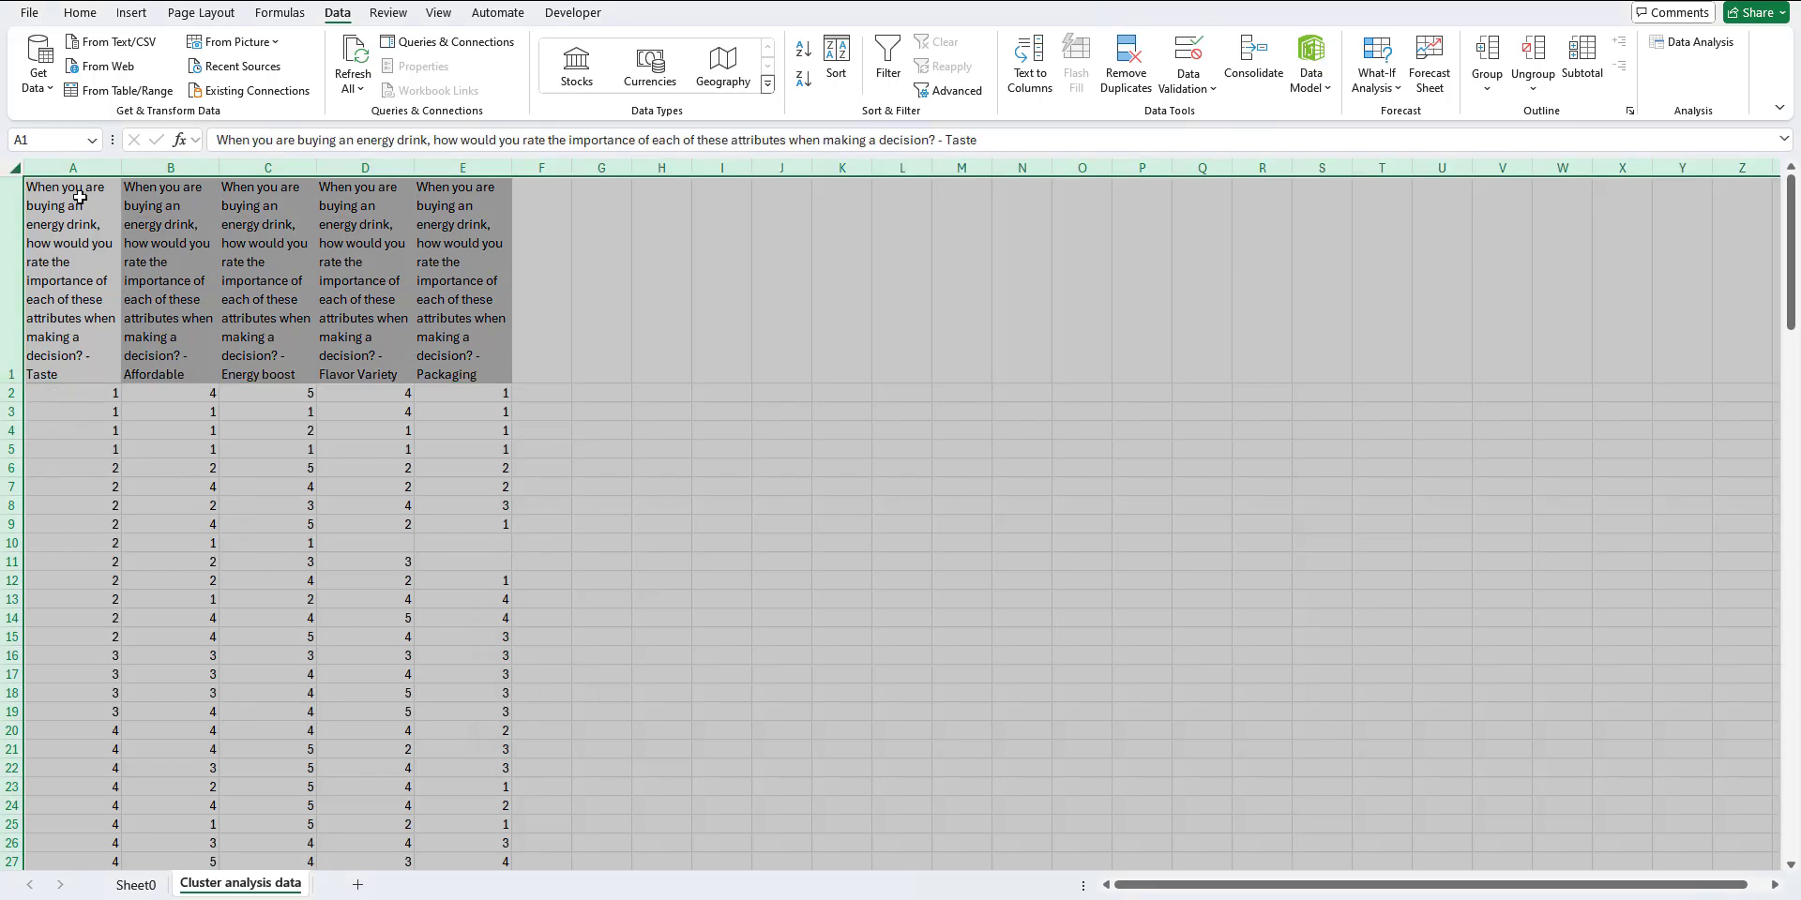
Step: Copy all five rating columns' data from A2 to E83 on the Cluster analysis data sheet, leaving out the header row
scroll(195, 432, down, 3)
scroll(195, 431, down, 18)
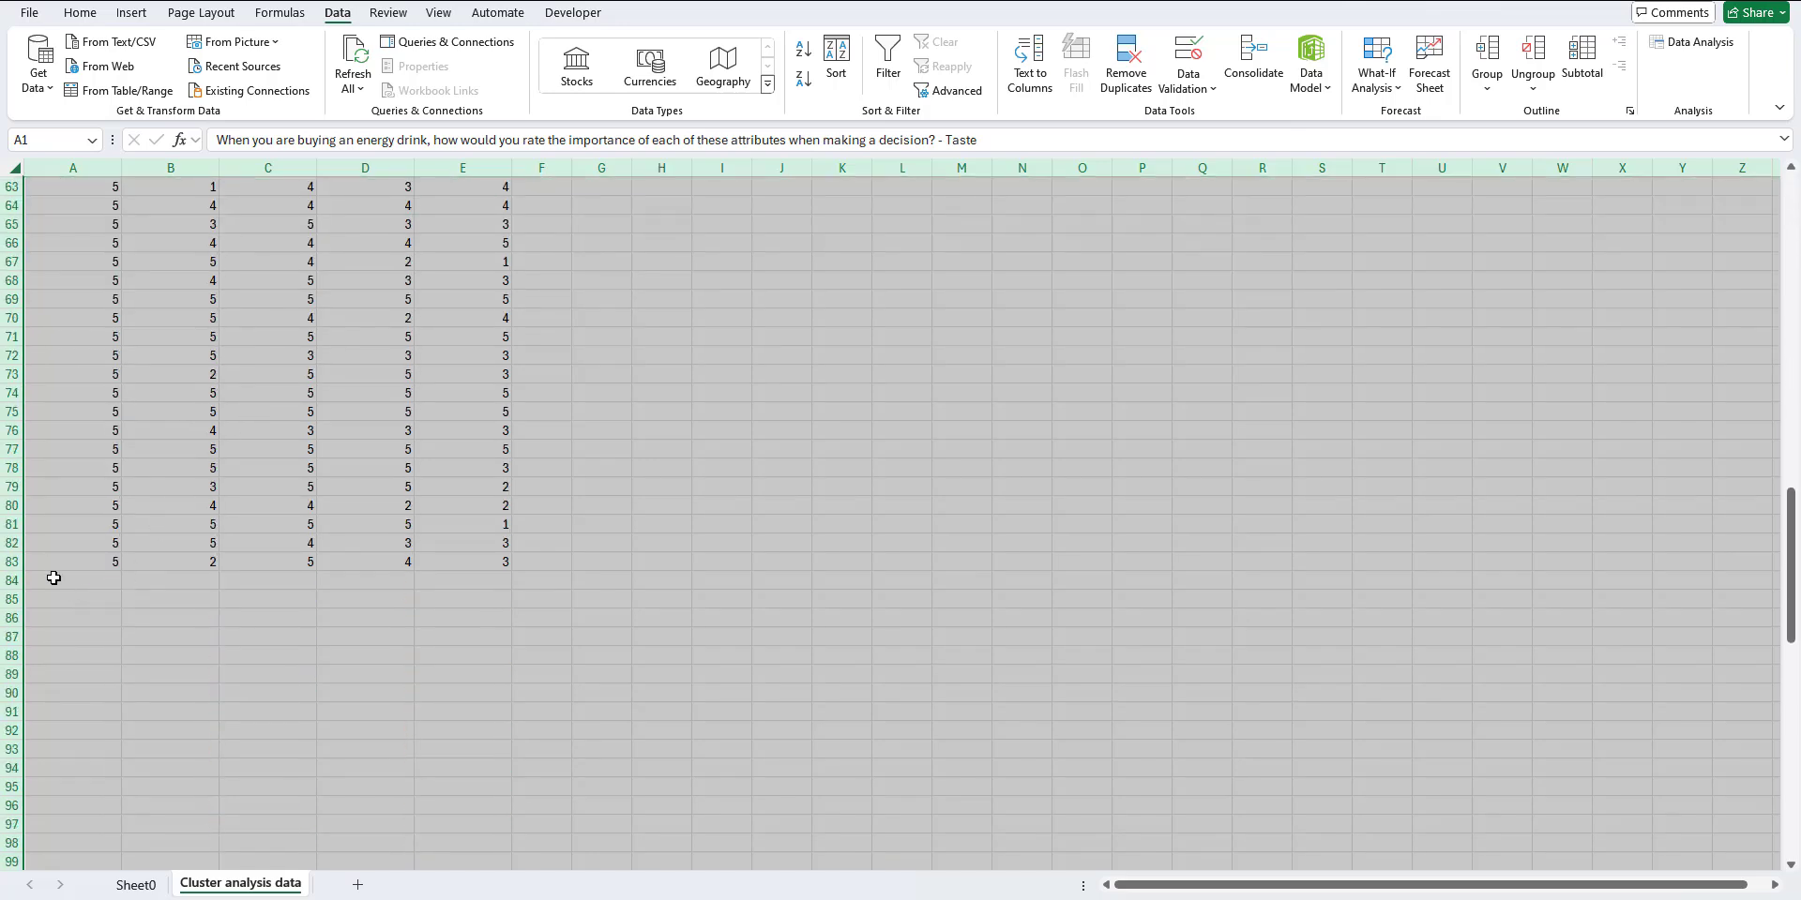
drag(54, 566, 436, 563)
key(ctrl+shift+Up)
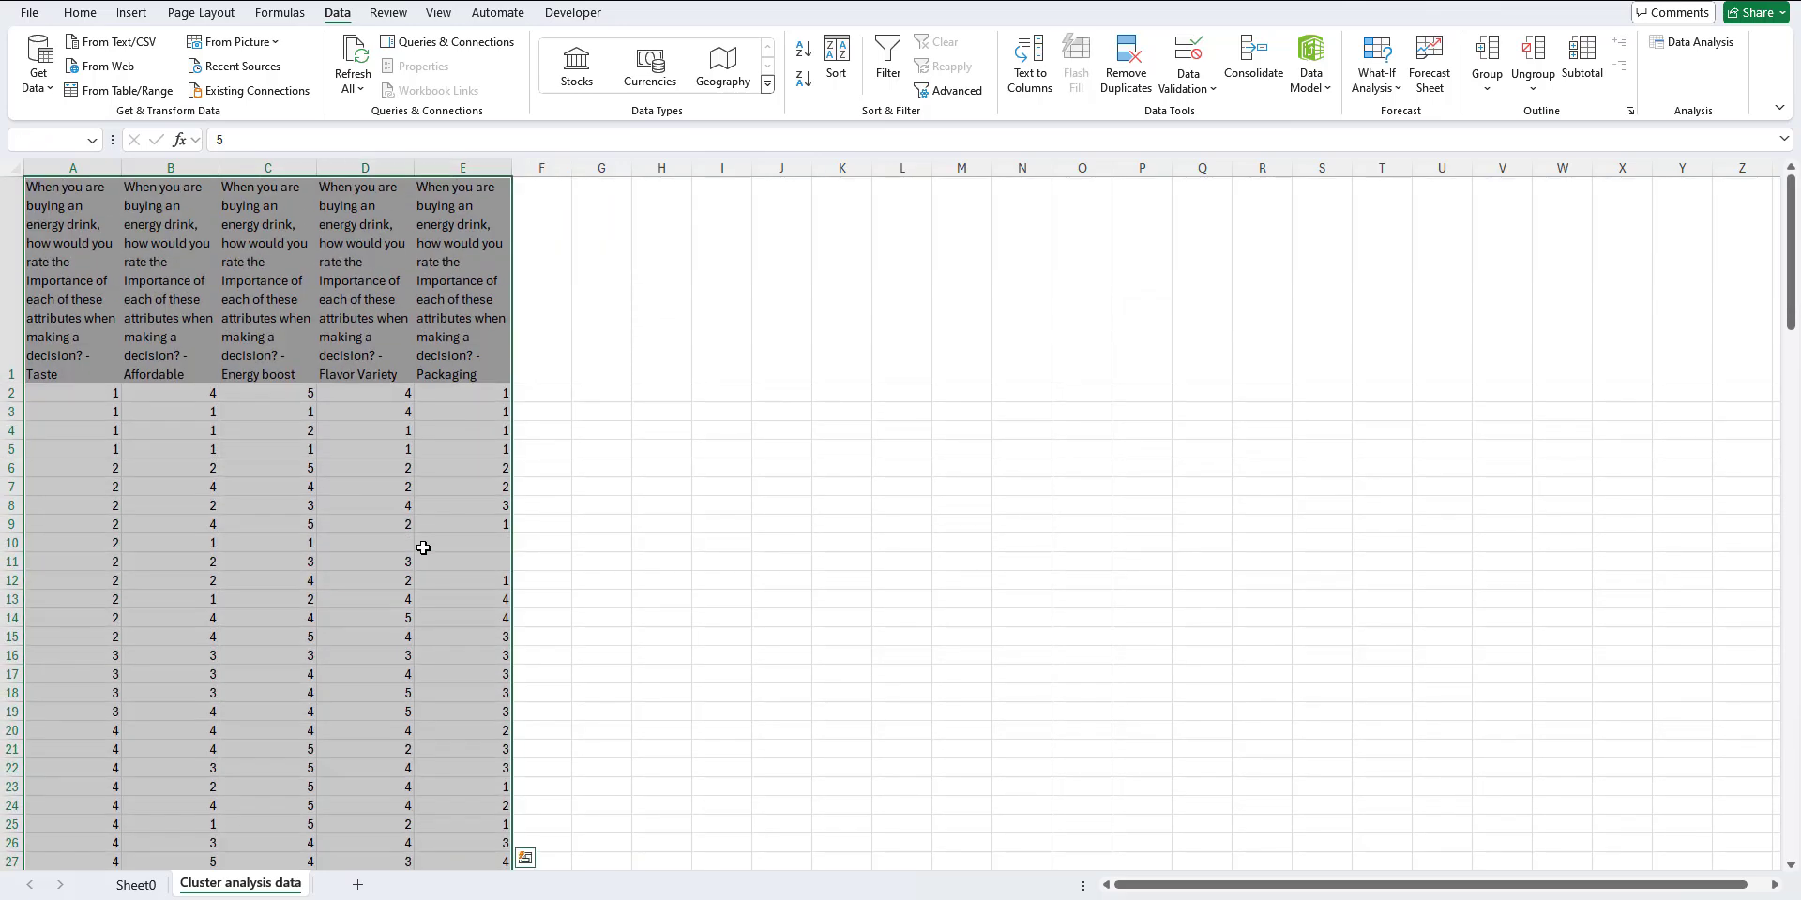
key(shift+Down)
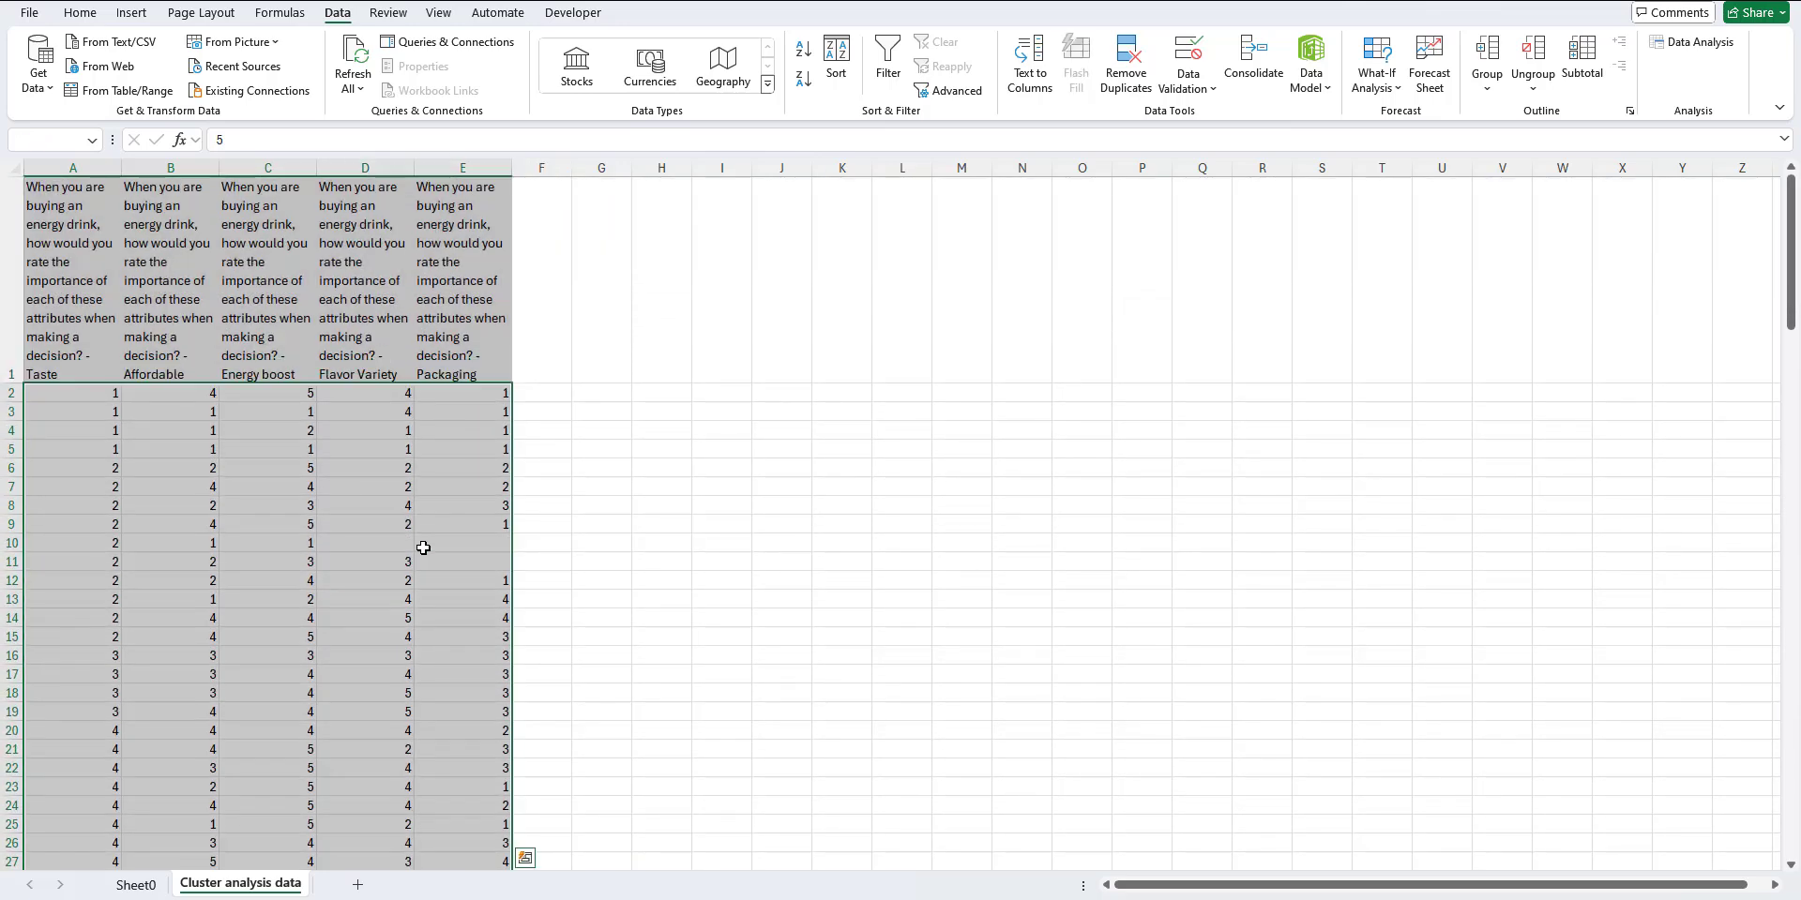
key(ctrl+c)
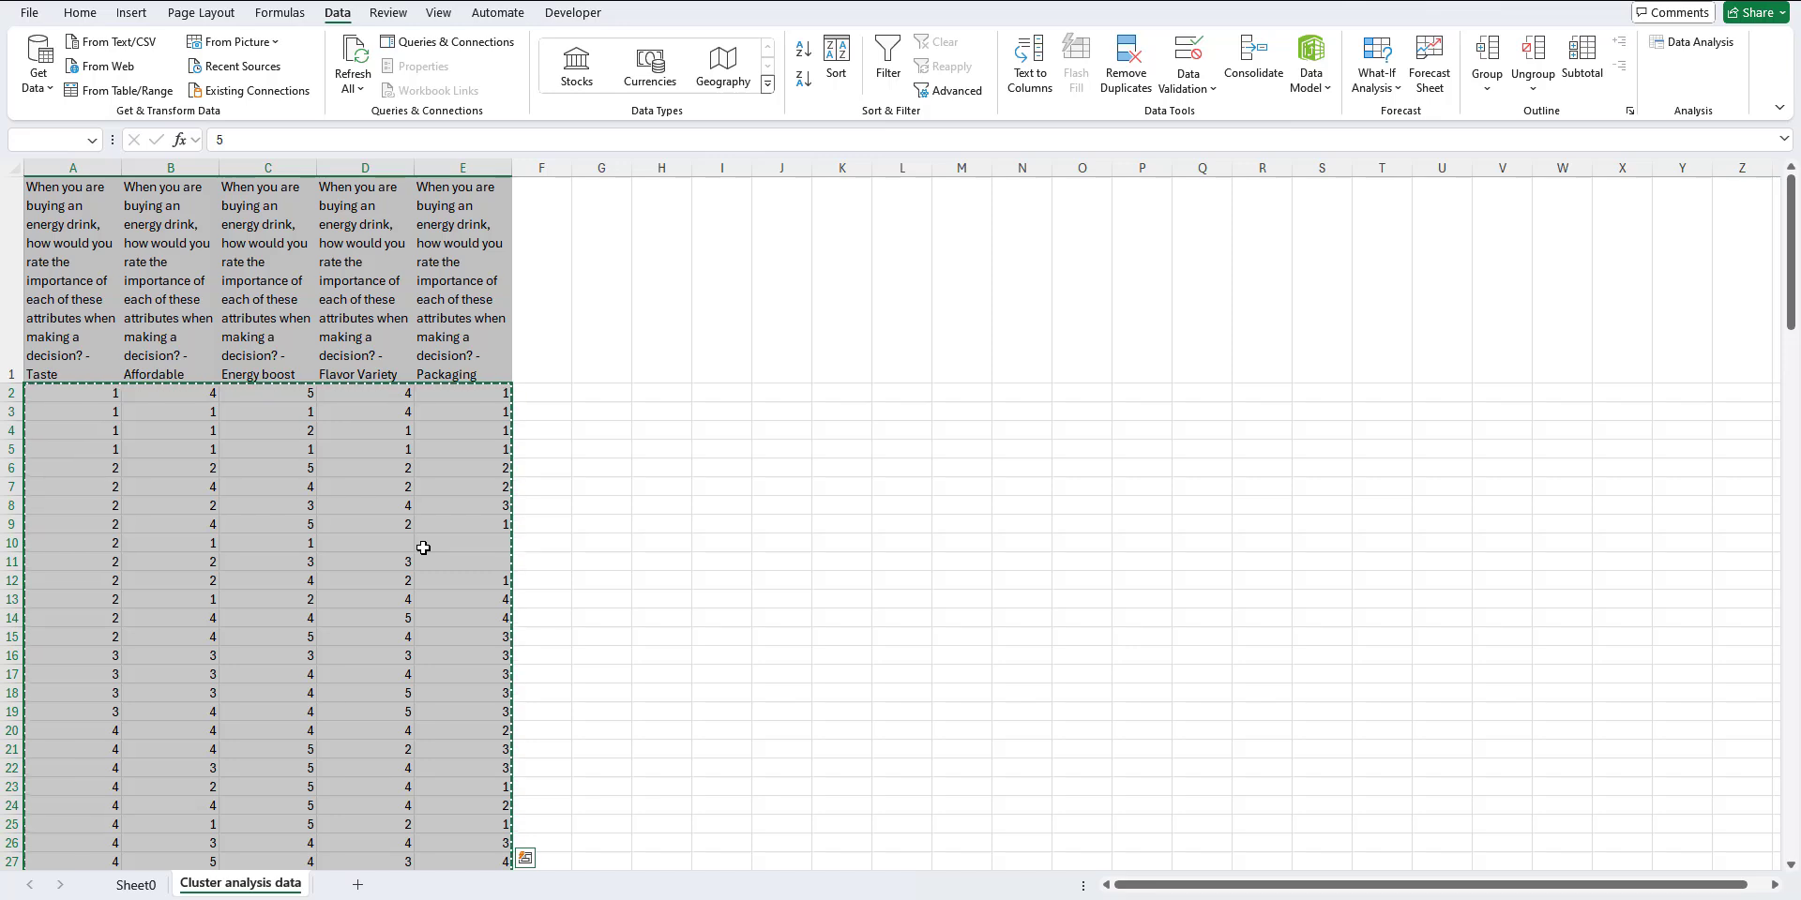
Step: Switch to the cluster analysis template workbook and paste the copied ratings at C16 of the Input data sheet
click(1233, 899)
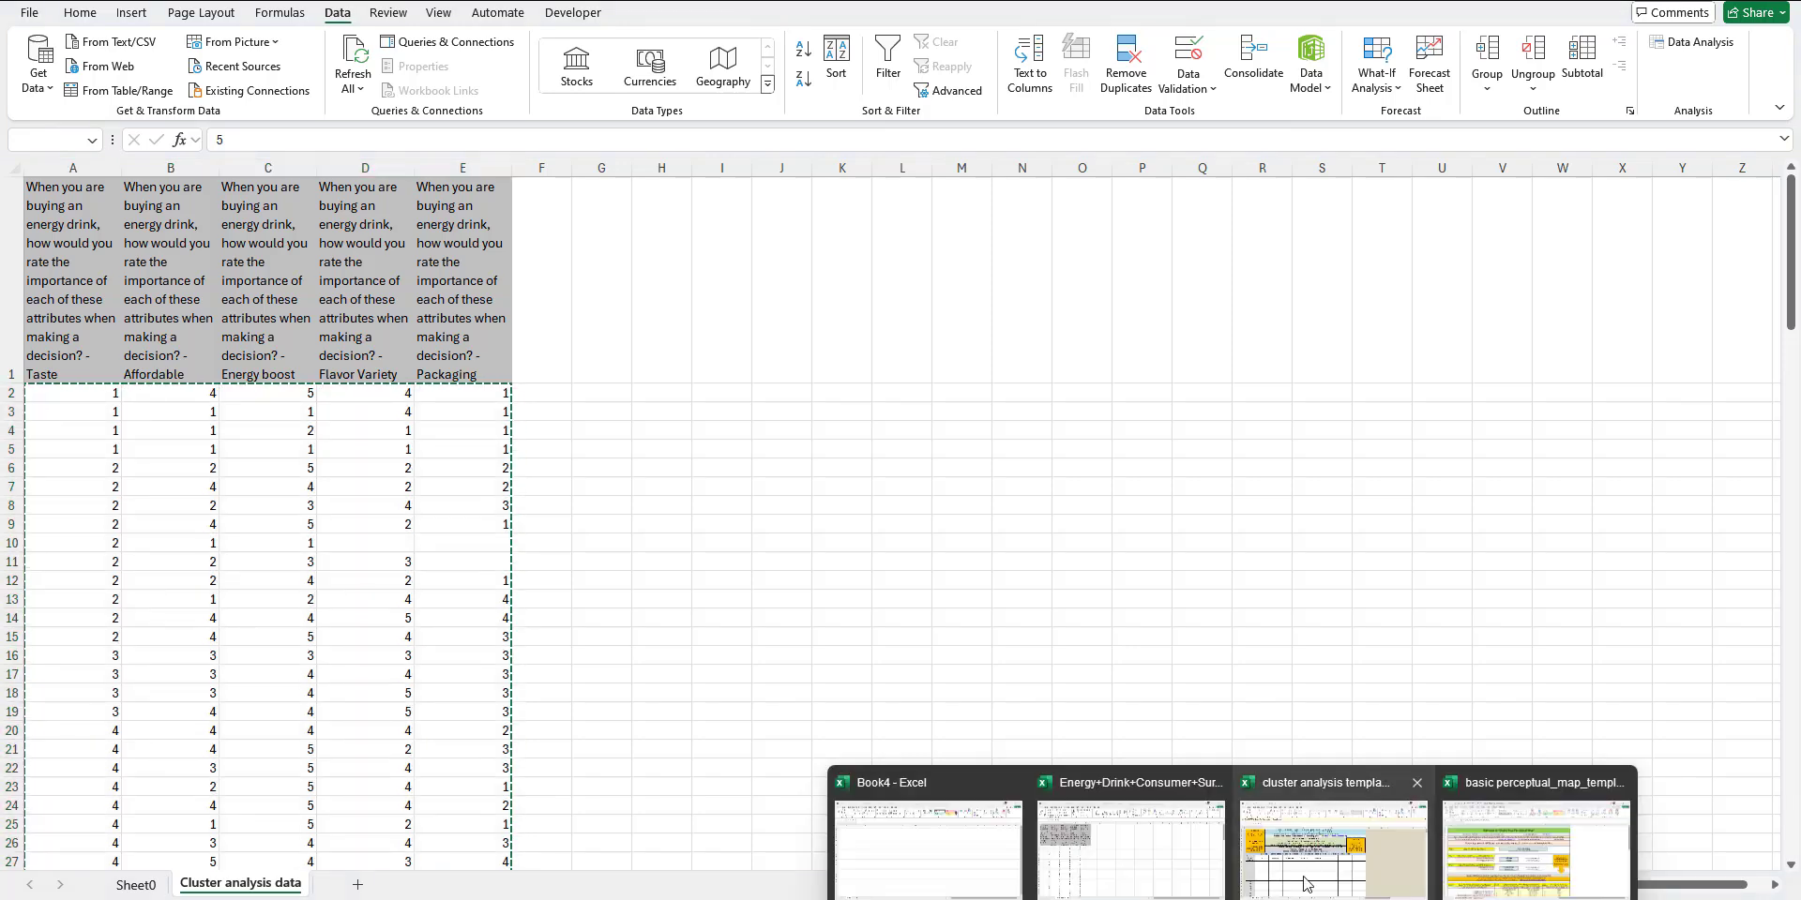
mouse_move(1333, 877)
click(1333, 877)
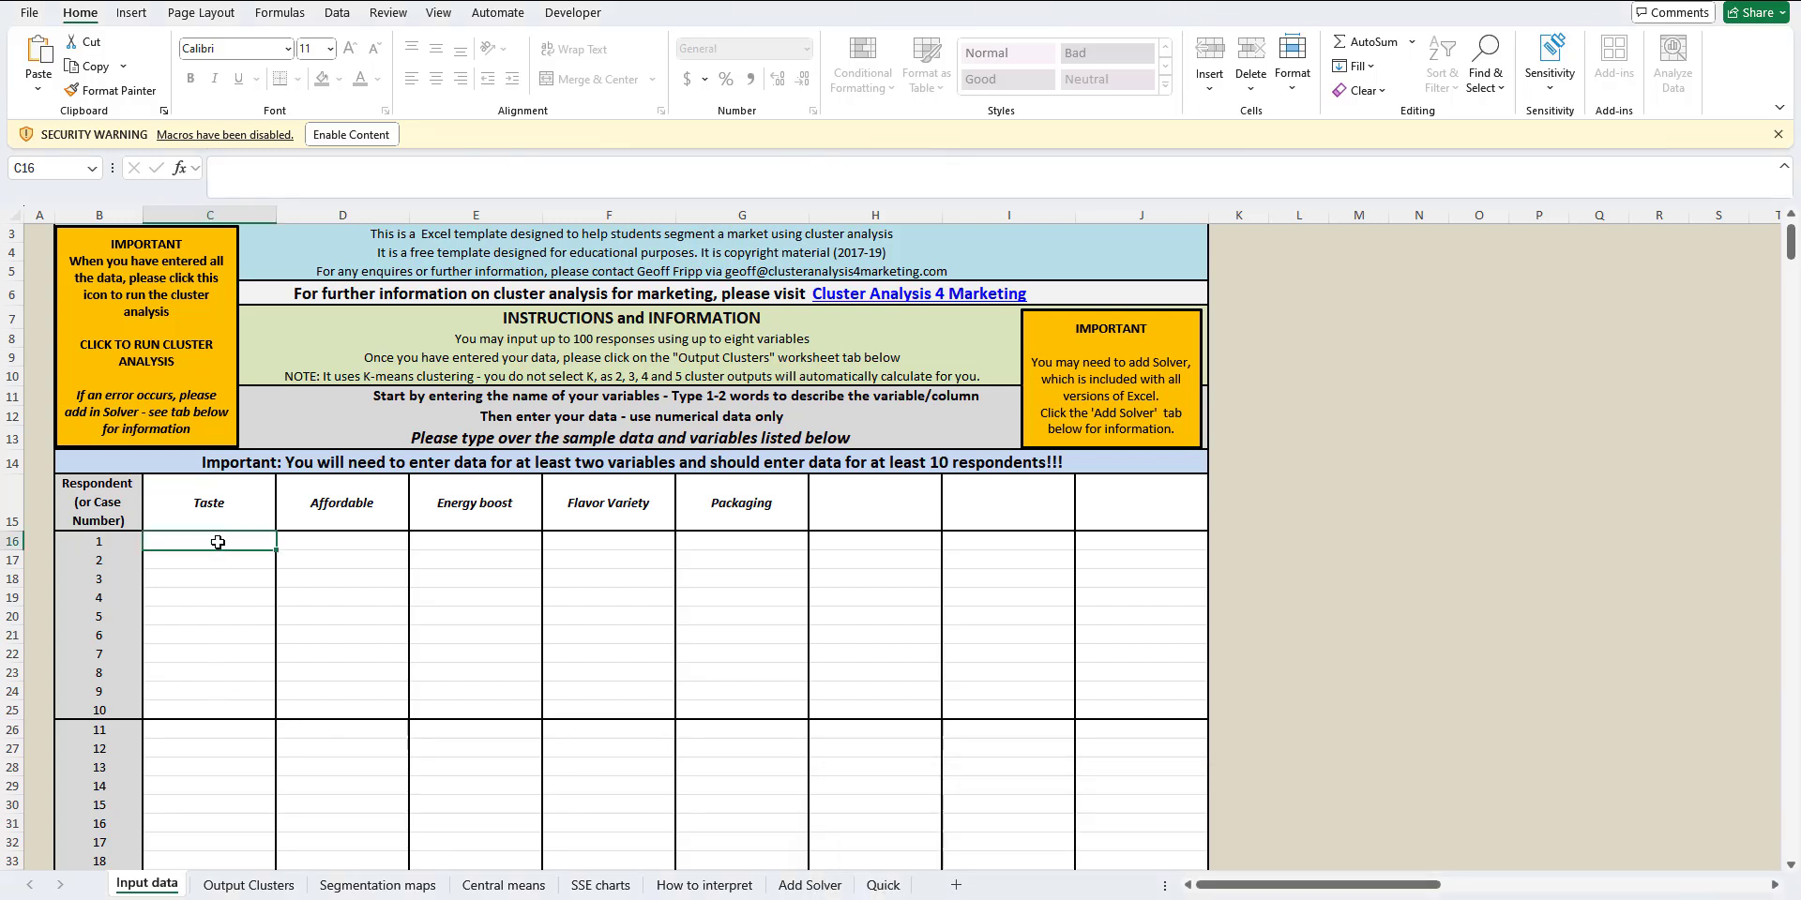
key(ctrl+v)
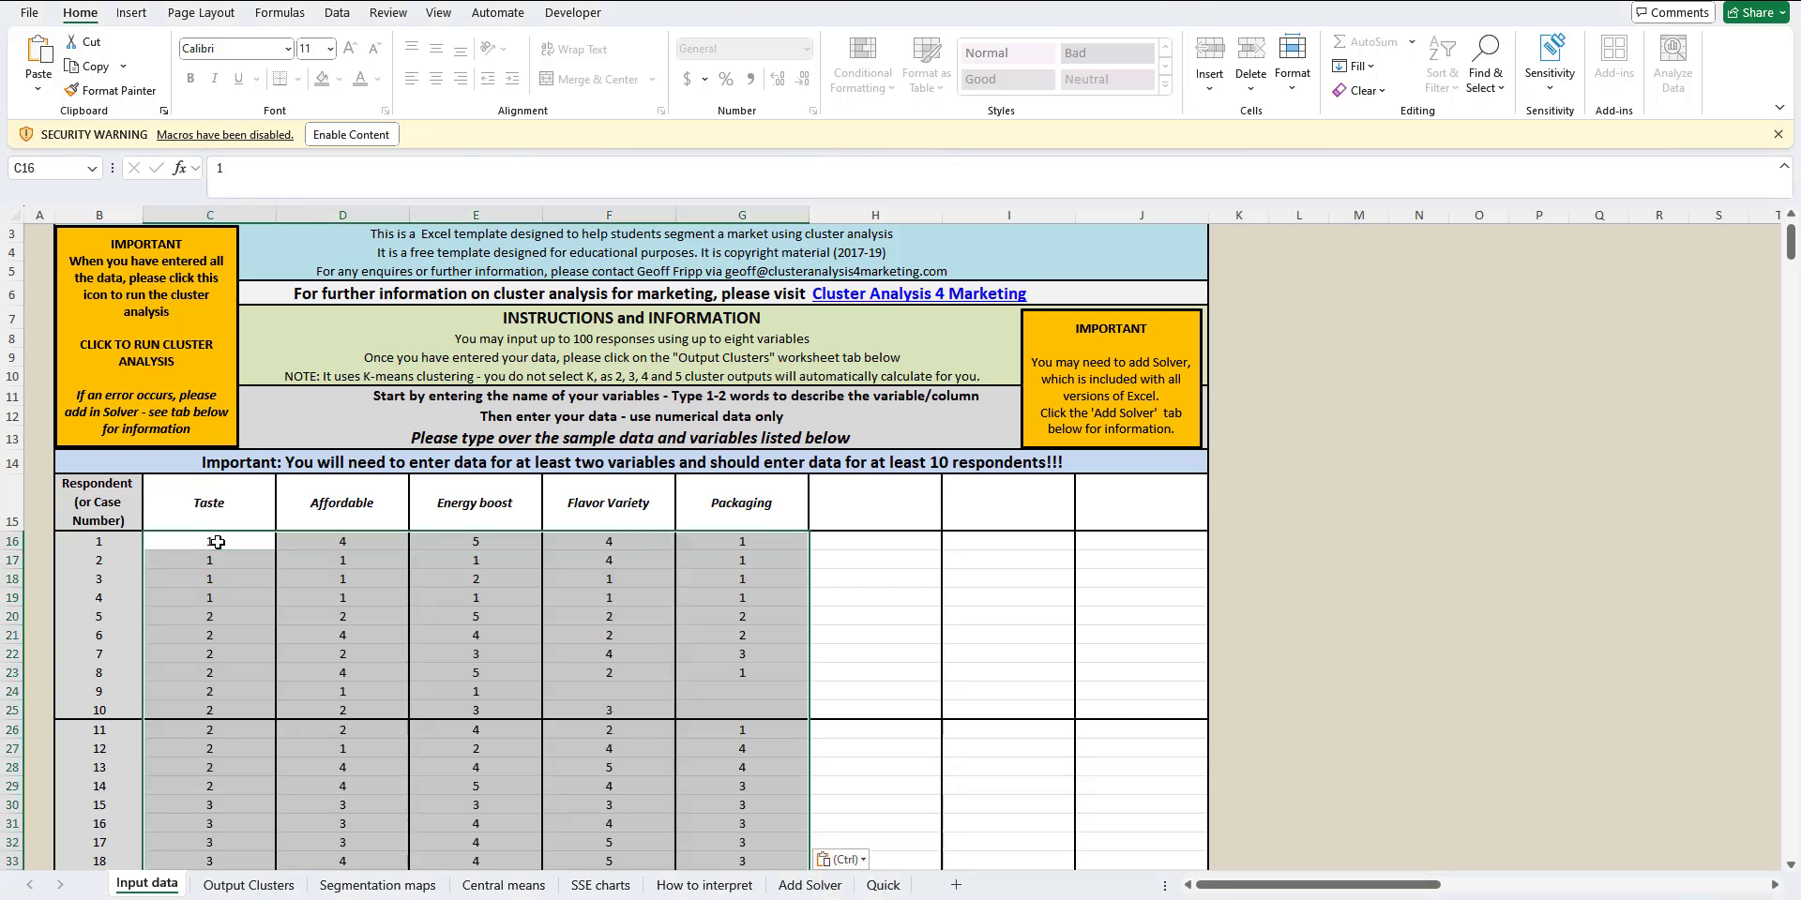
Step: Run the template's cluster analysis on the entered survey ratings
scroll(826, 621, down, 2)
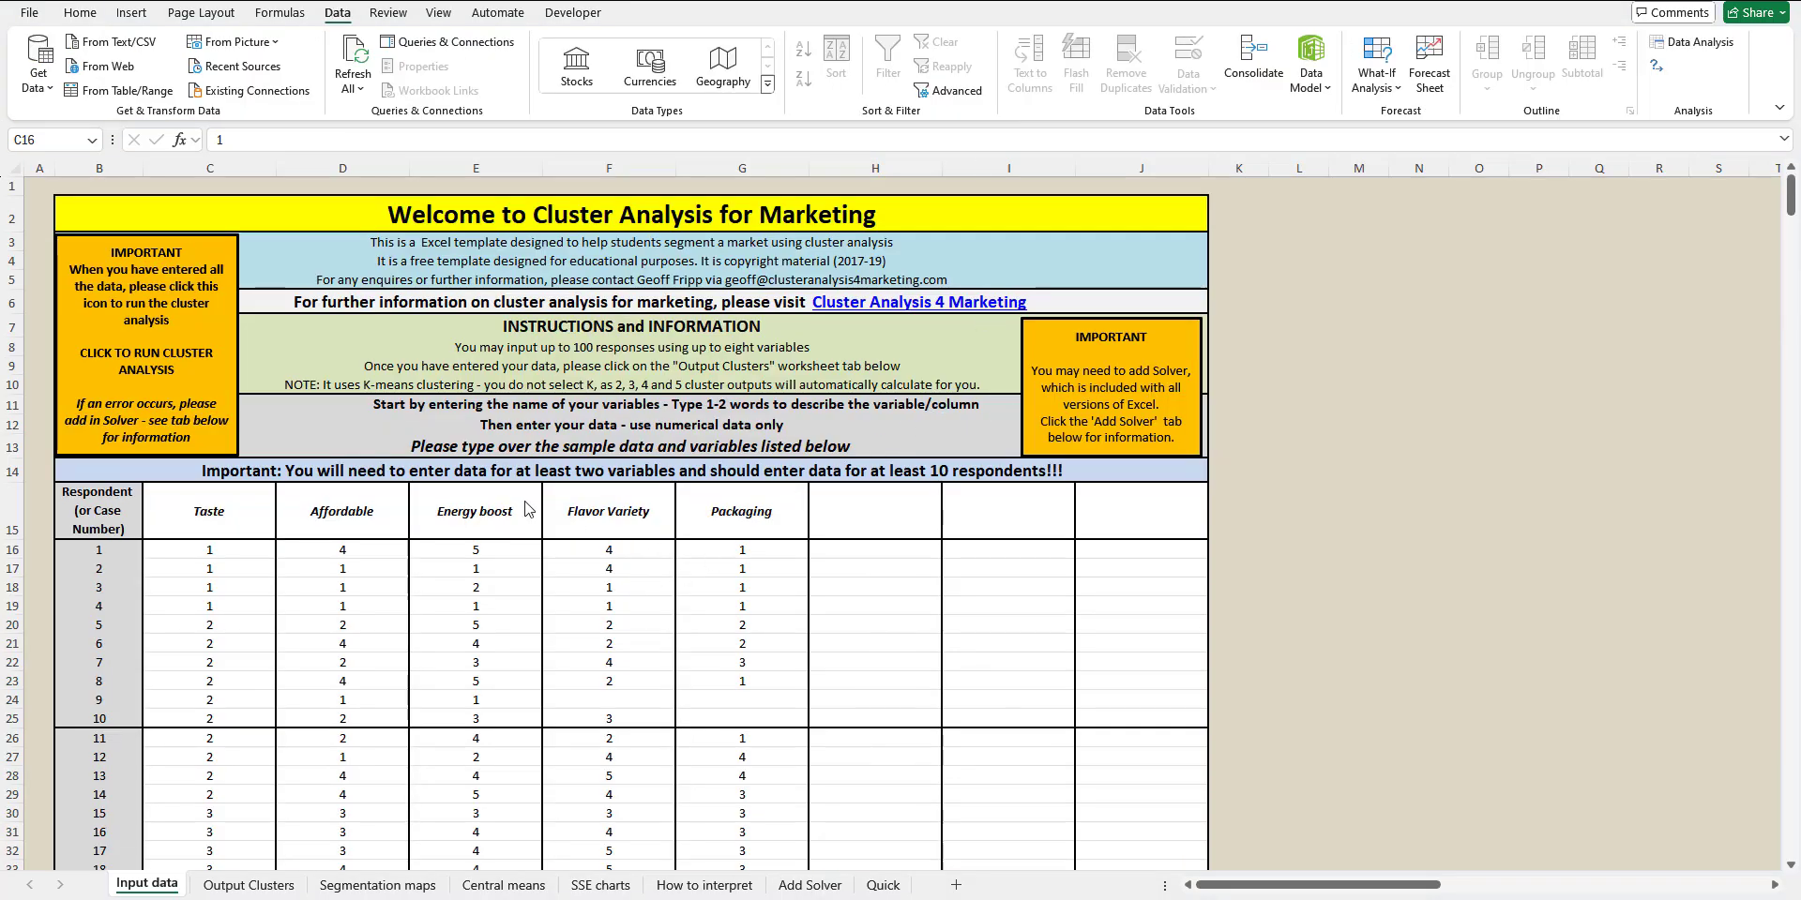
click(136, 326)
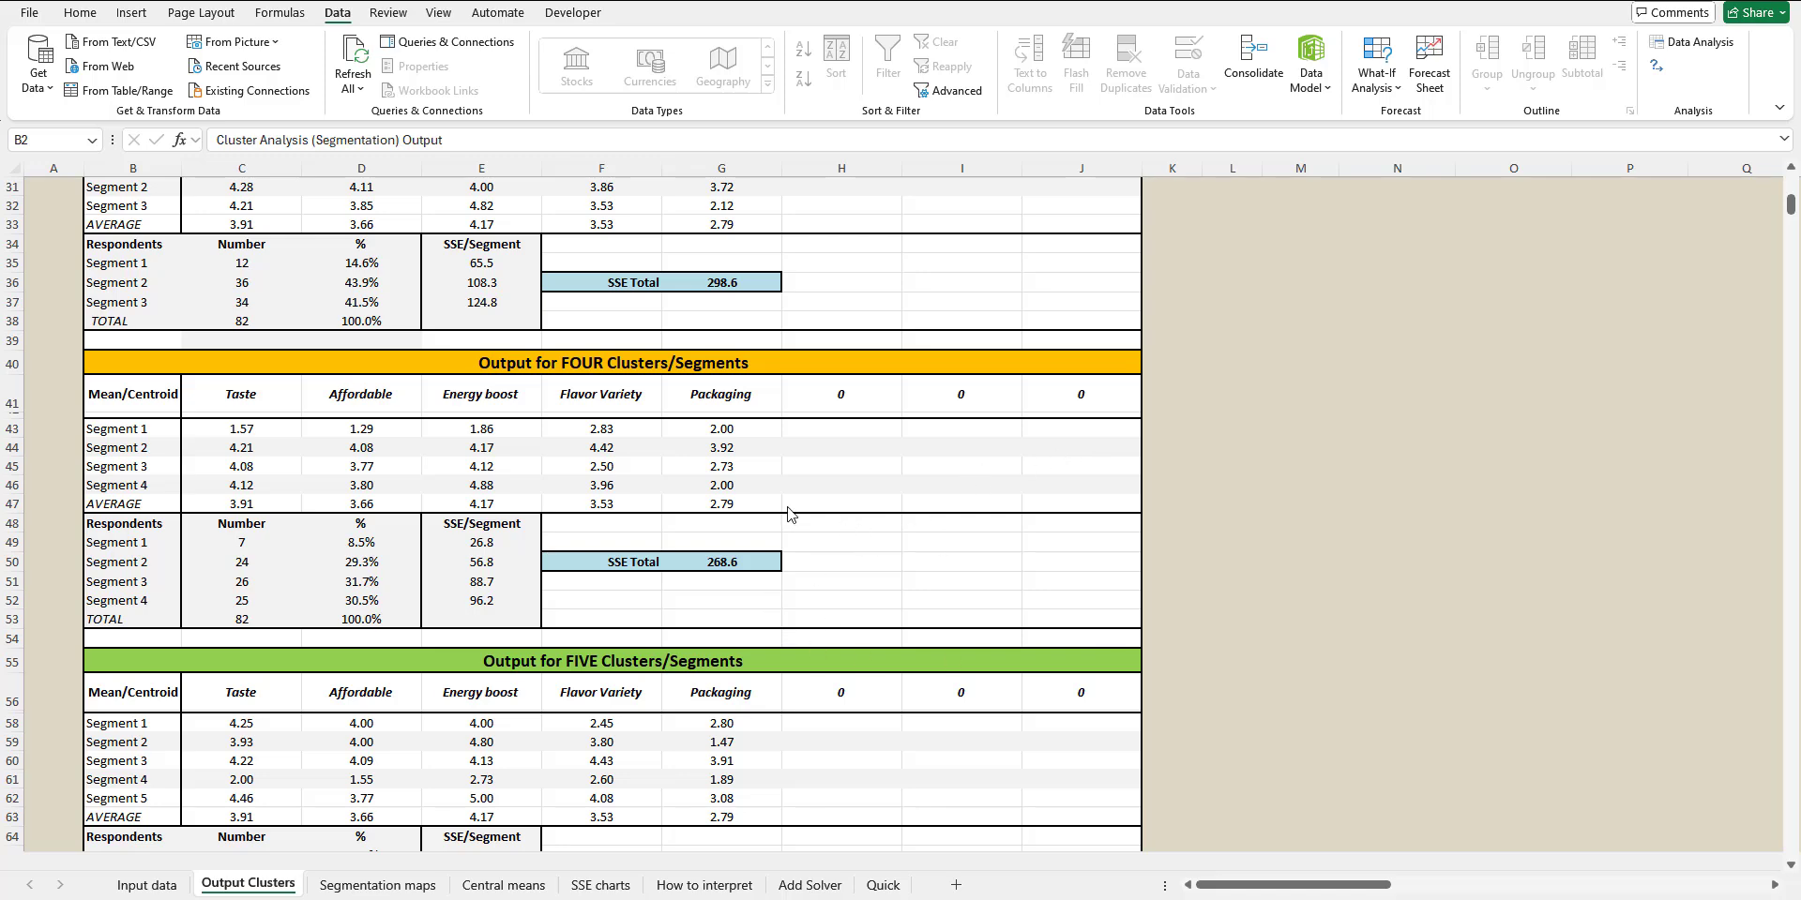
Step: Review the outputs for the different cluster counts, and examine the SSE charts for total SSE by number of segments
scroll(788, 514, up, 9)
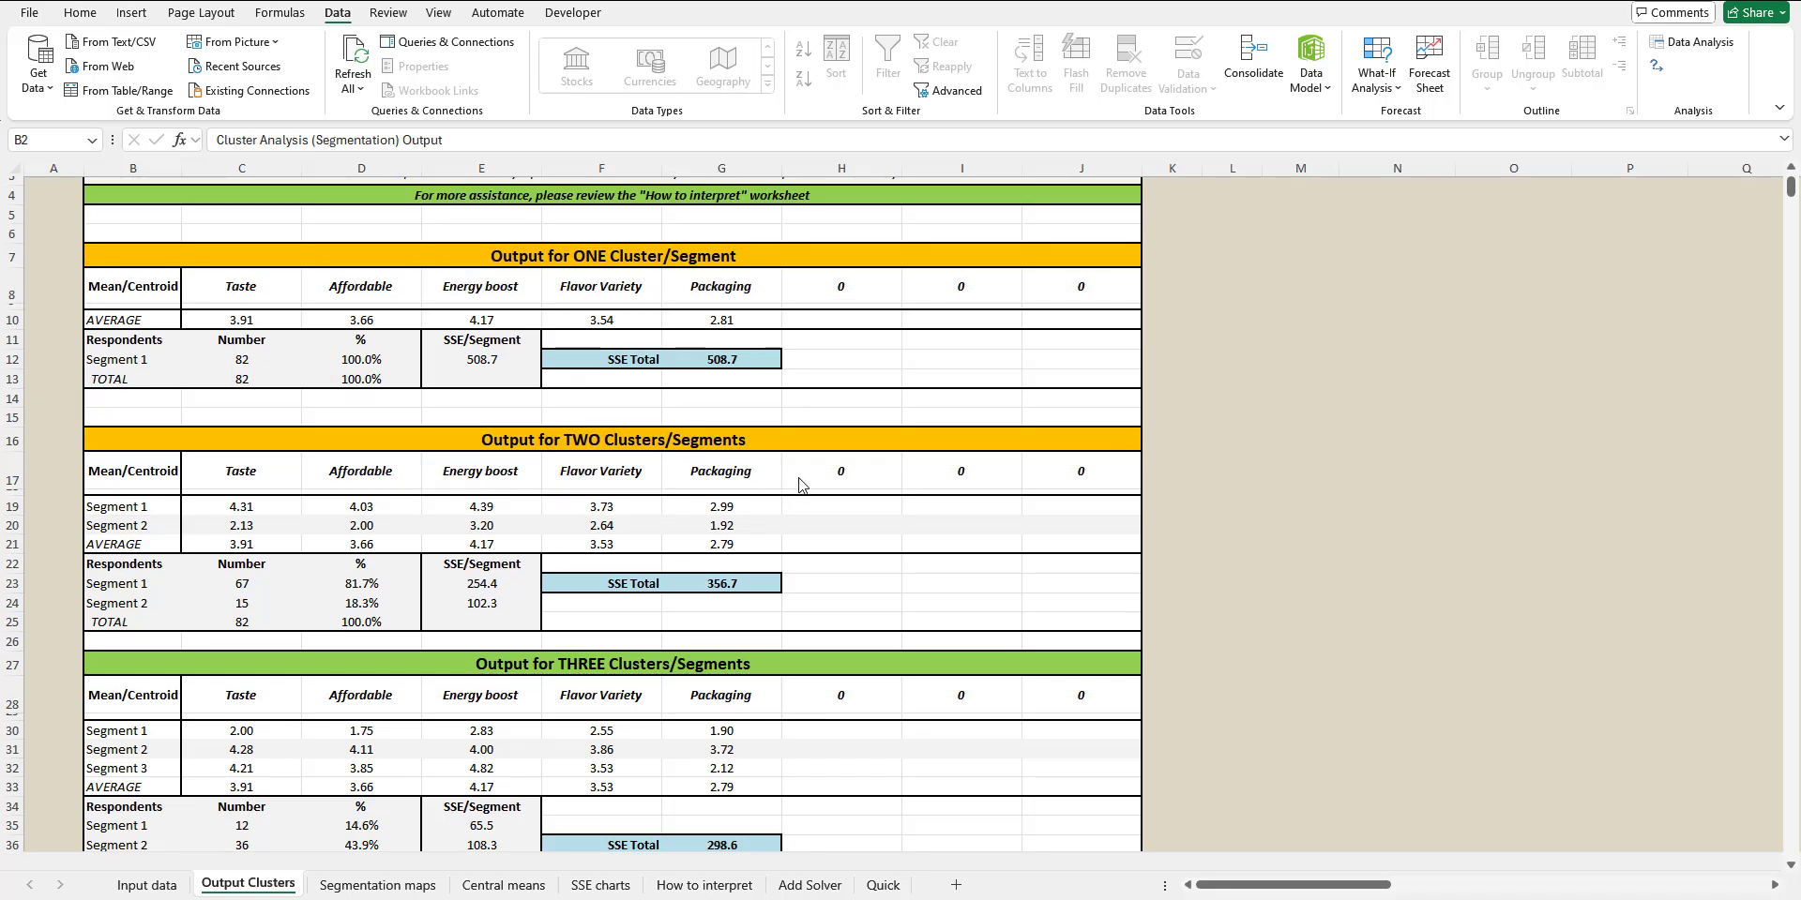
scroll(788, 548, down, 2)
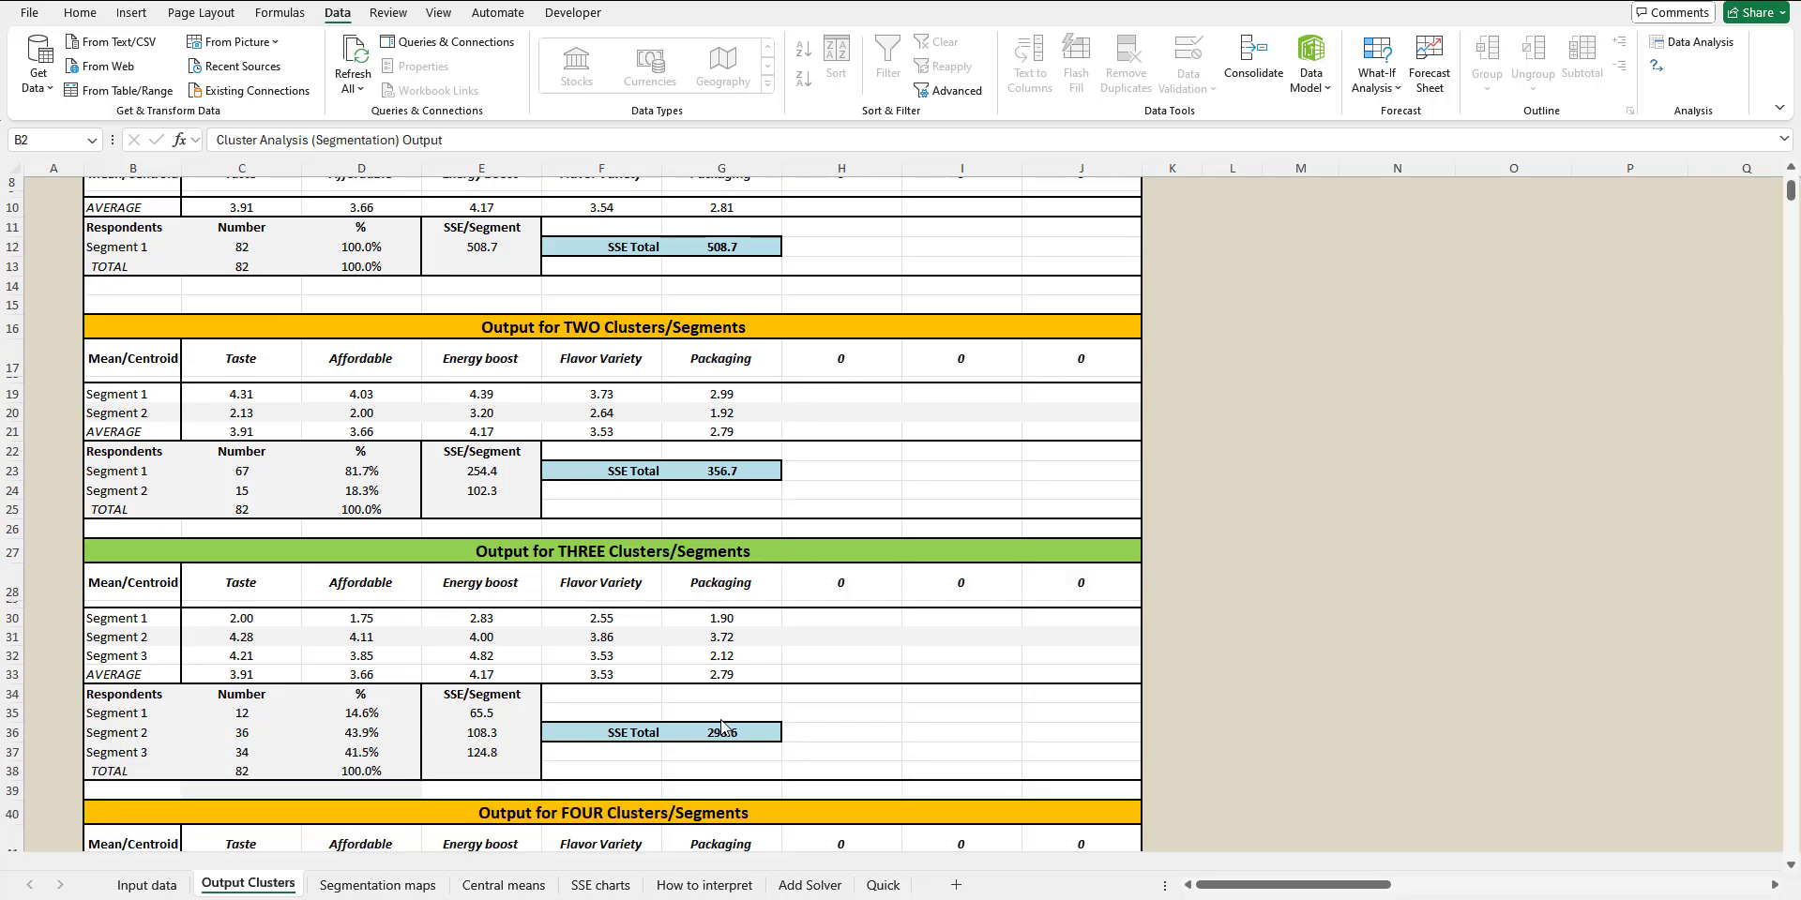
click(600, 886)
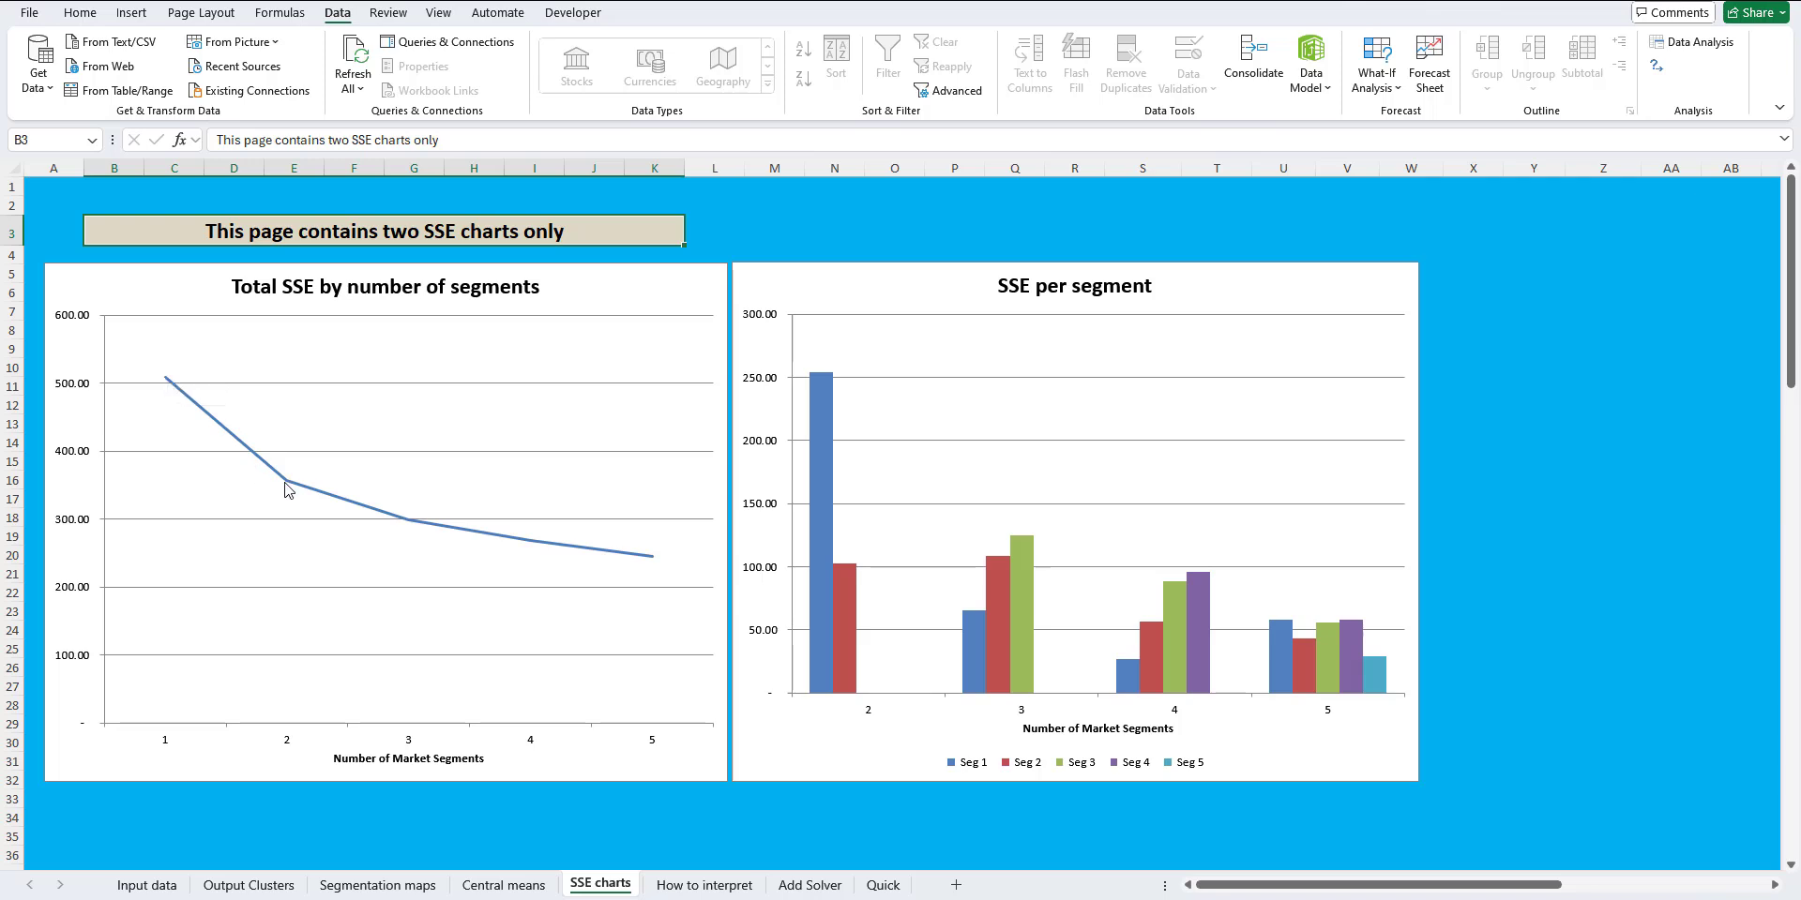
mouse_move(286, 486)
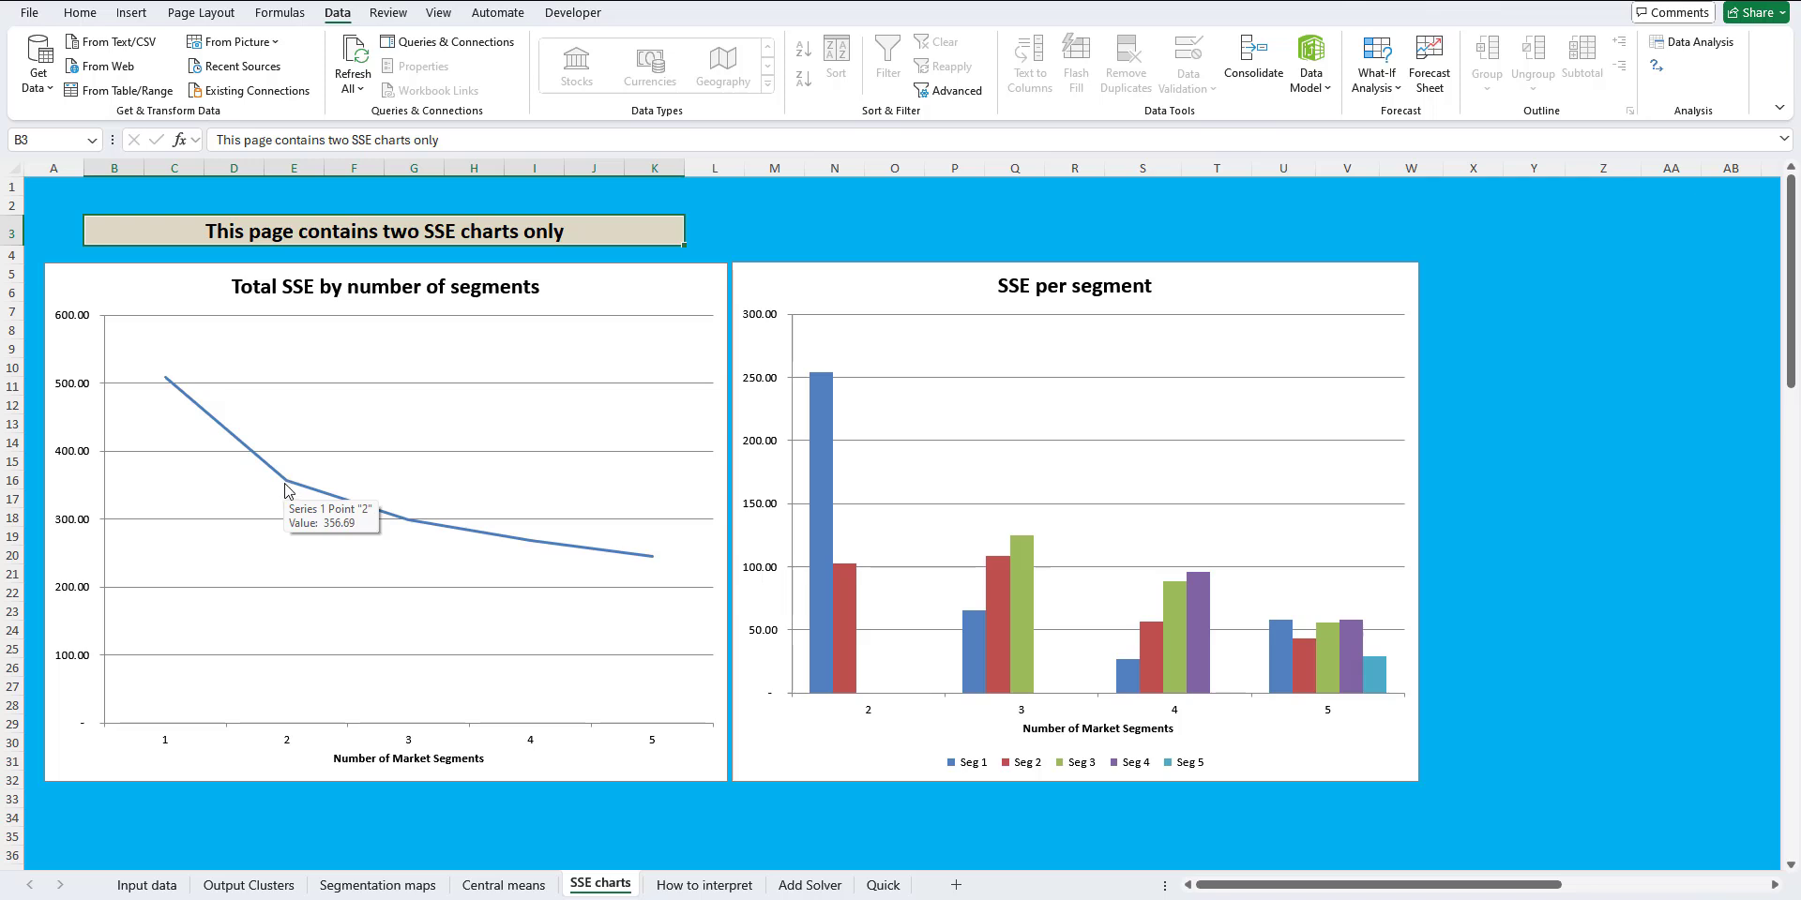
Step: Examine the two-segment solution on the Output Clusters sheet, comparing the two segments' mean ratings attribute by attribute
click(250, 887)
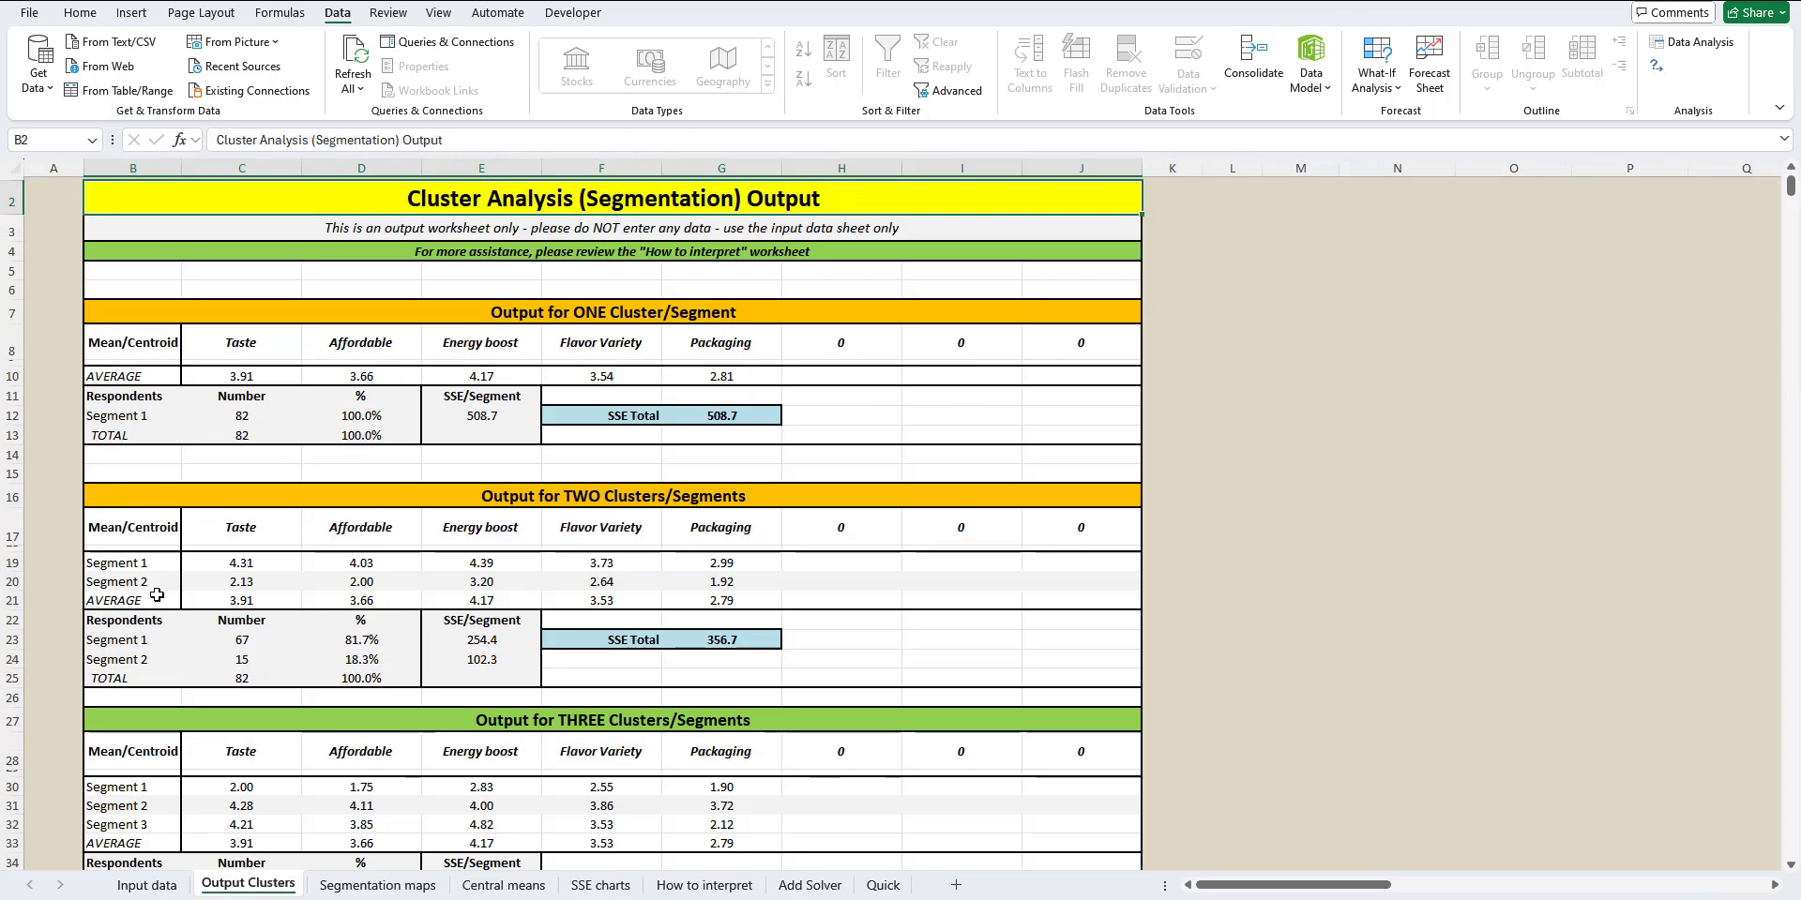
scroll(157, 598, down, 1)
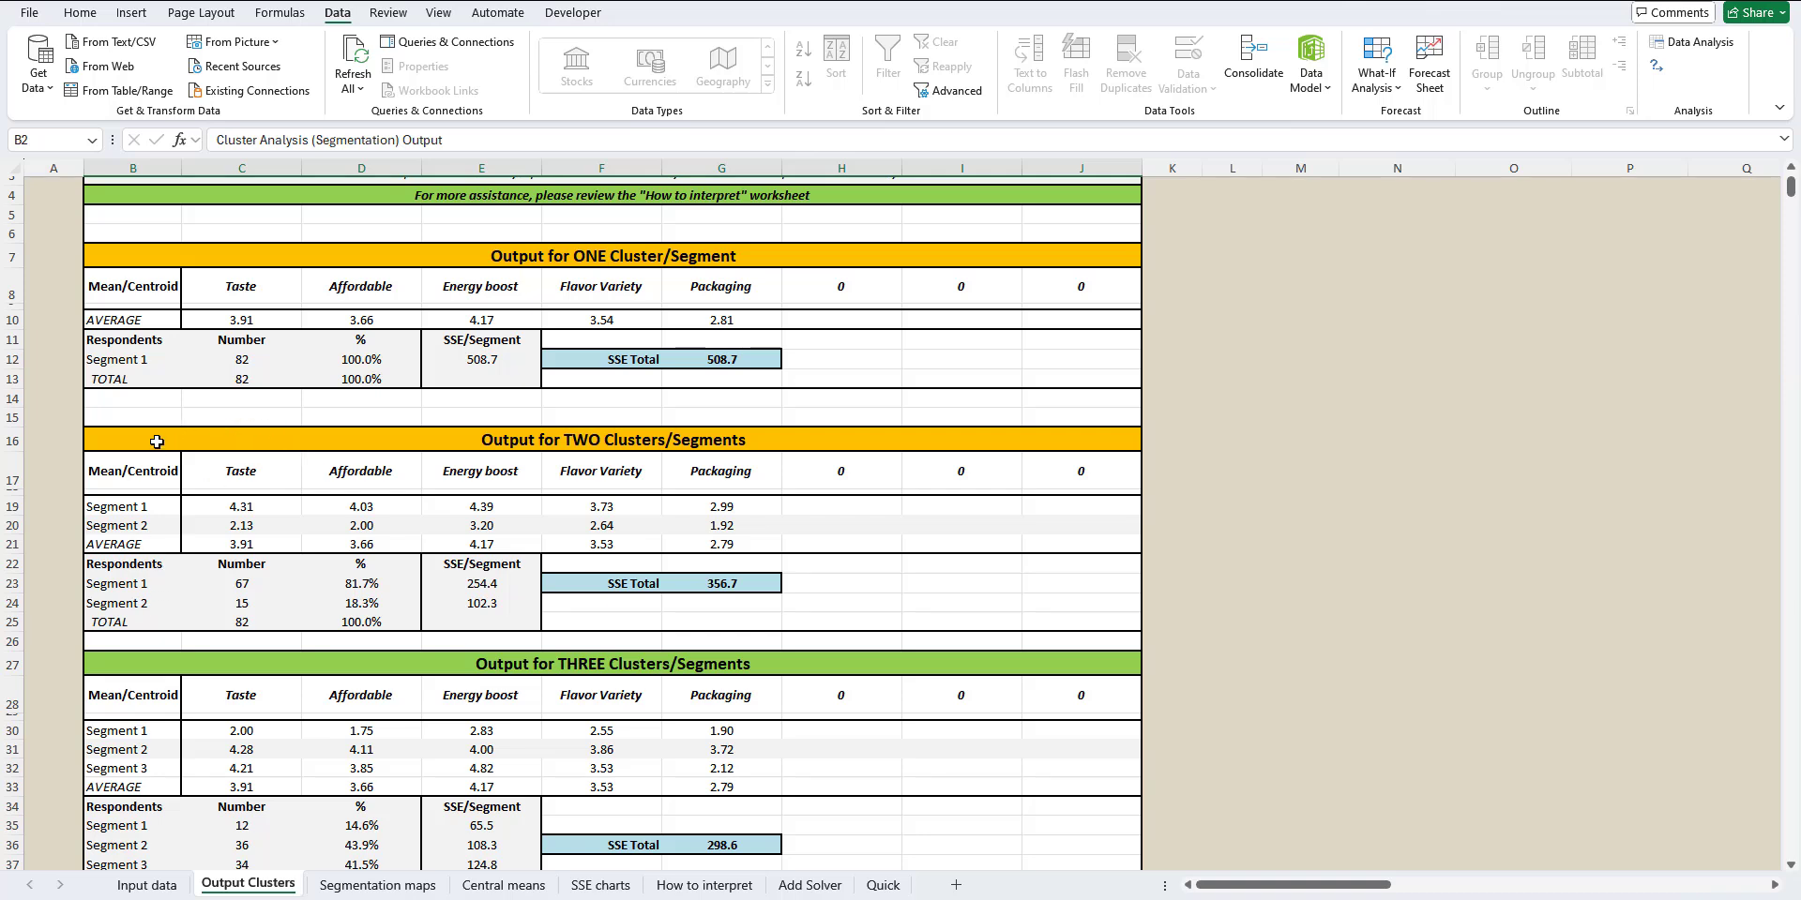
drag(157, 442, 924, 619)
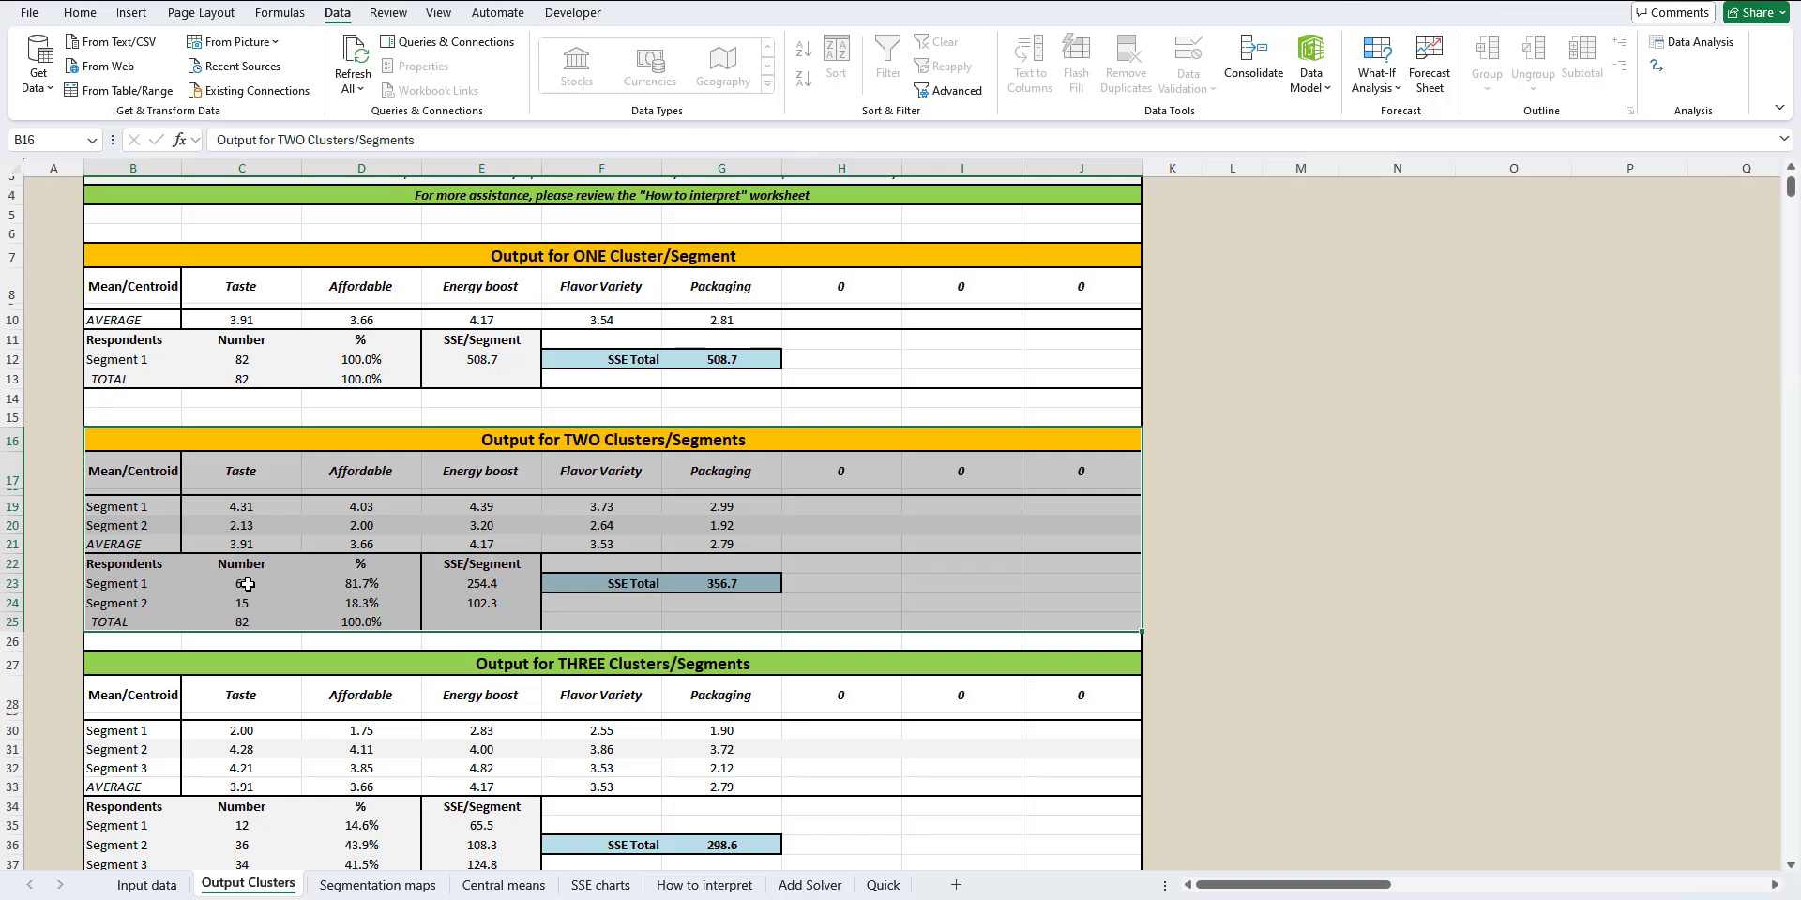
click(105, 507)
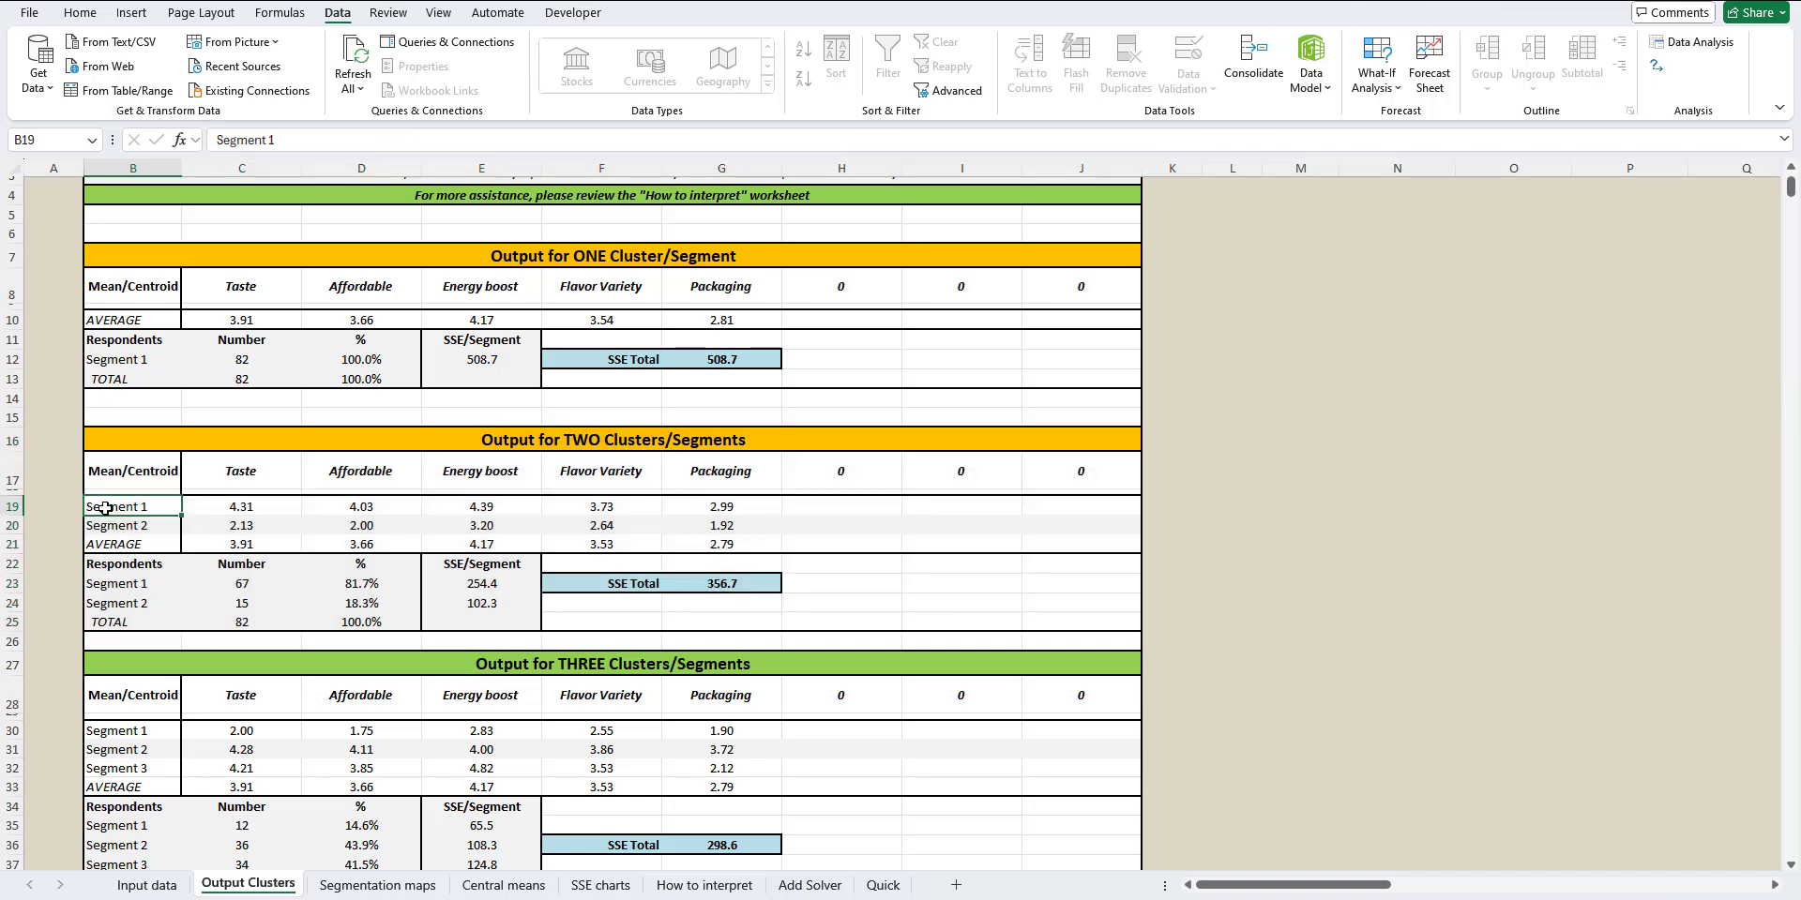
drag(197, 510, 683, 514)
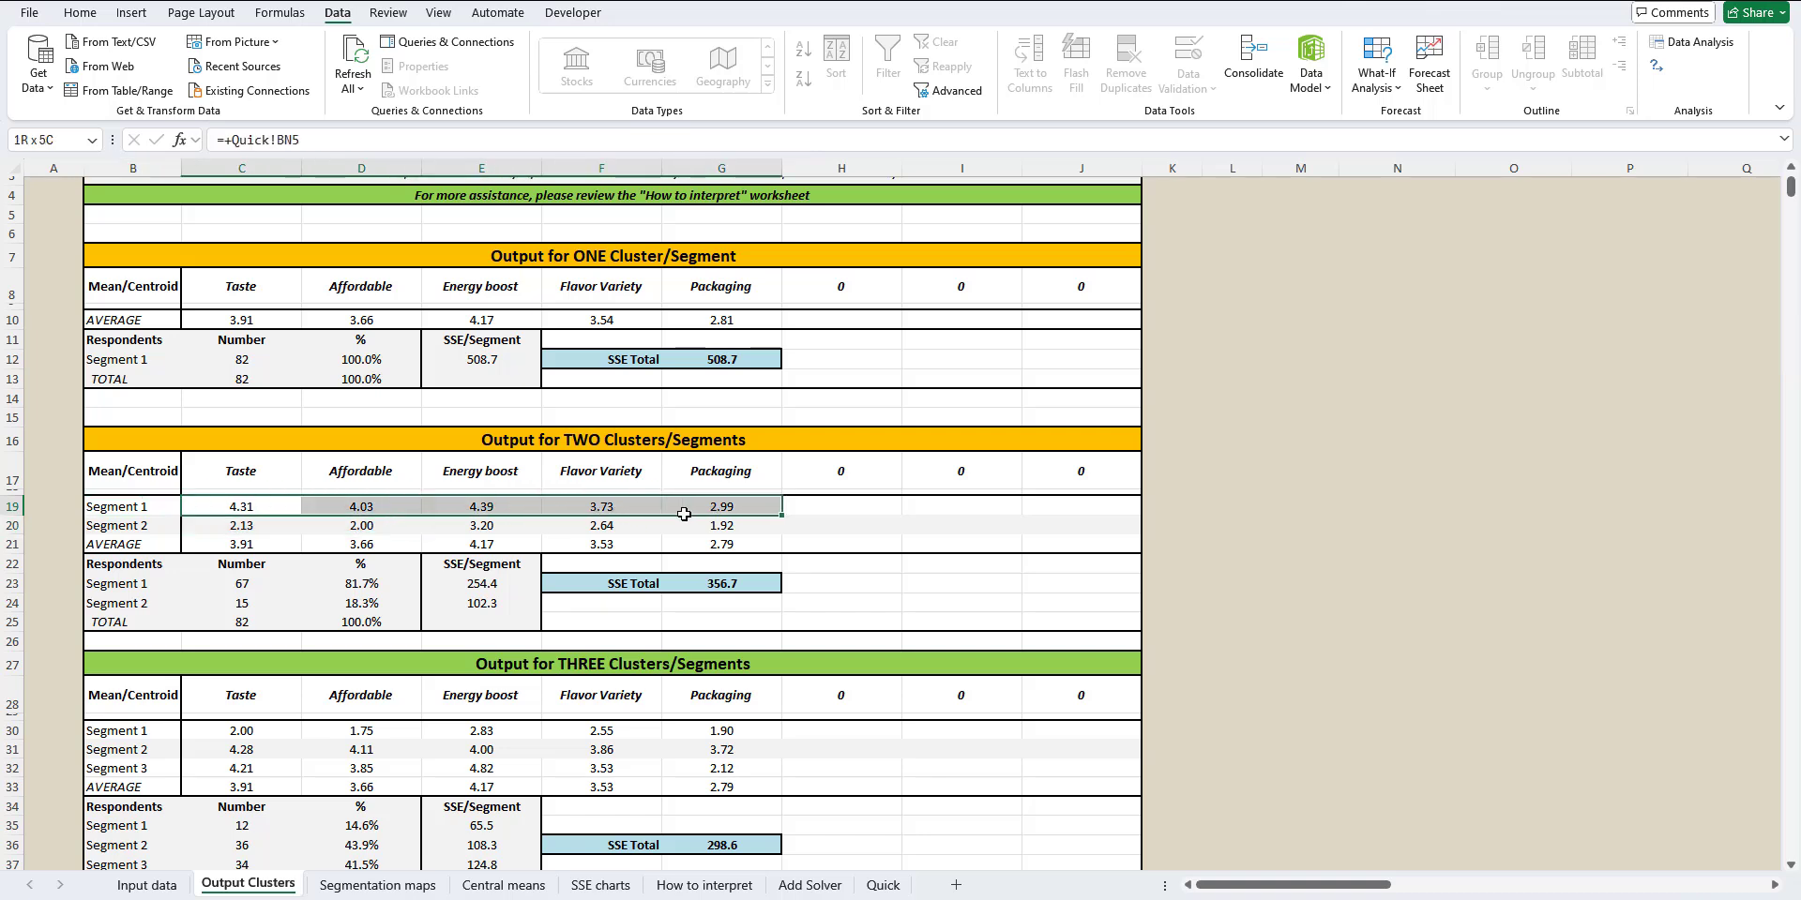
drag(684, 514, 684, 514)
drag(743, 508, 743, 527)
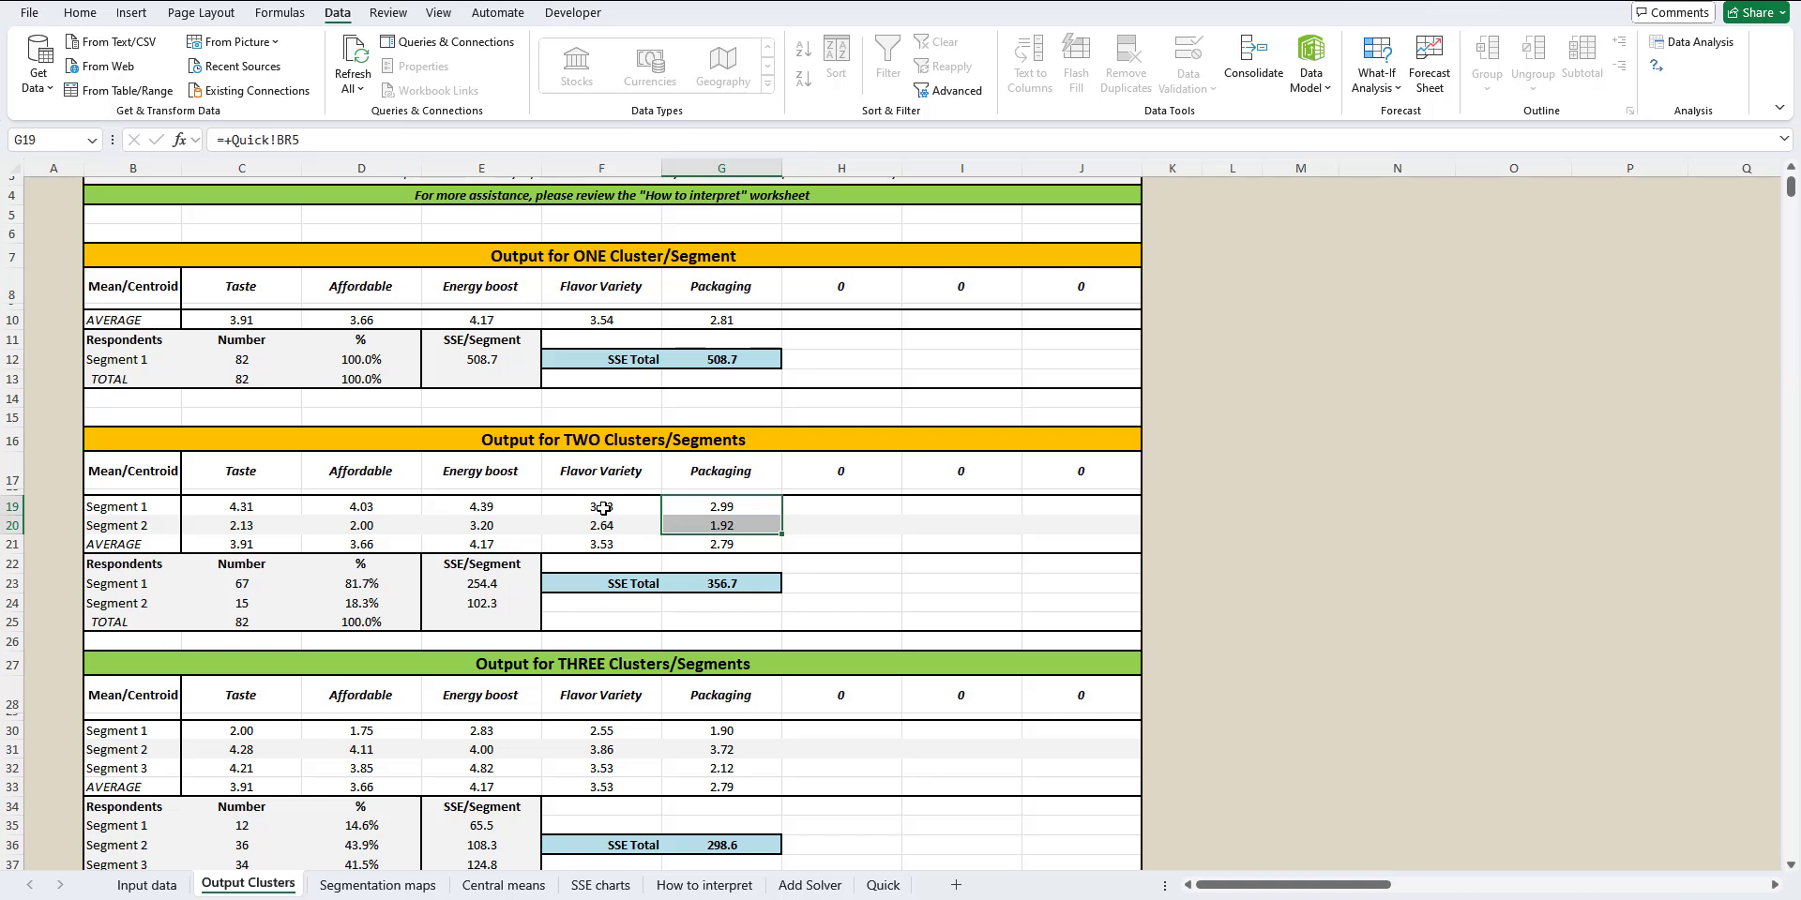
drag(602, 507, 602, 526)
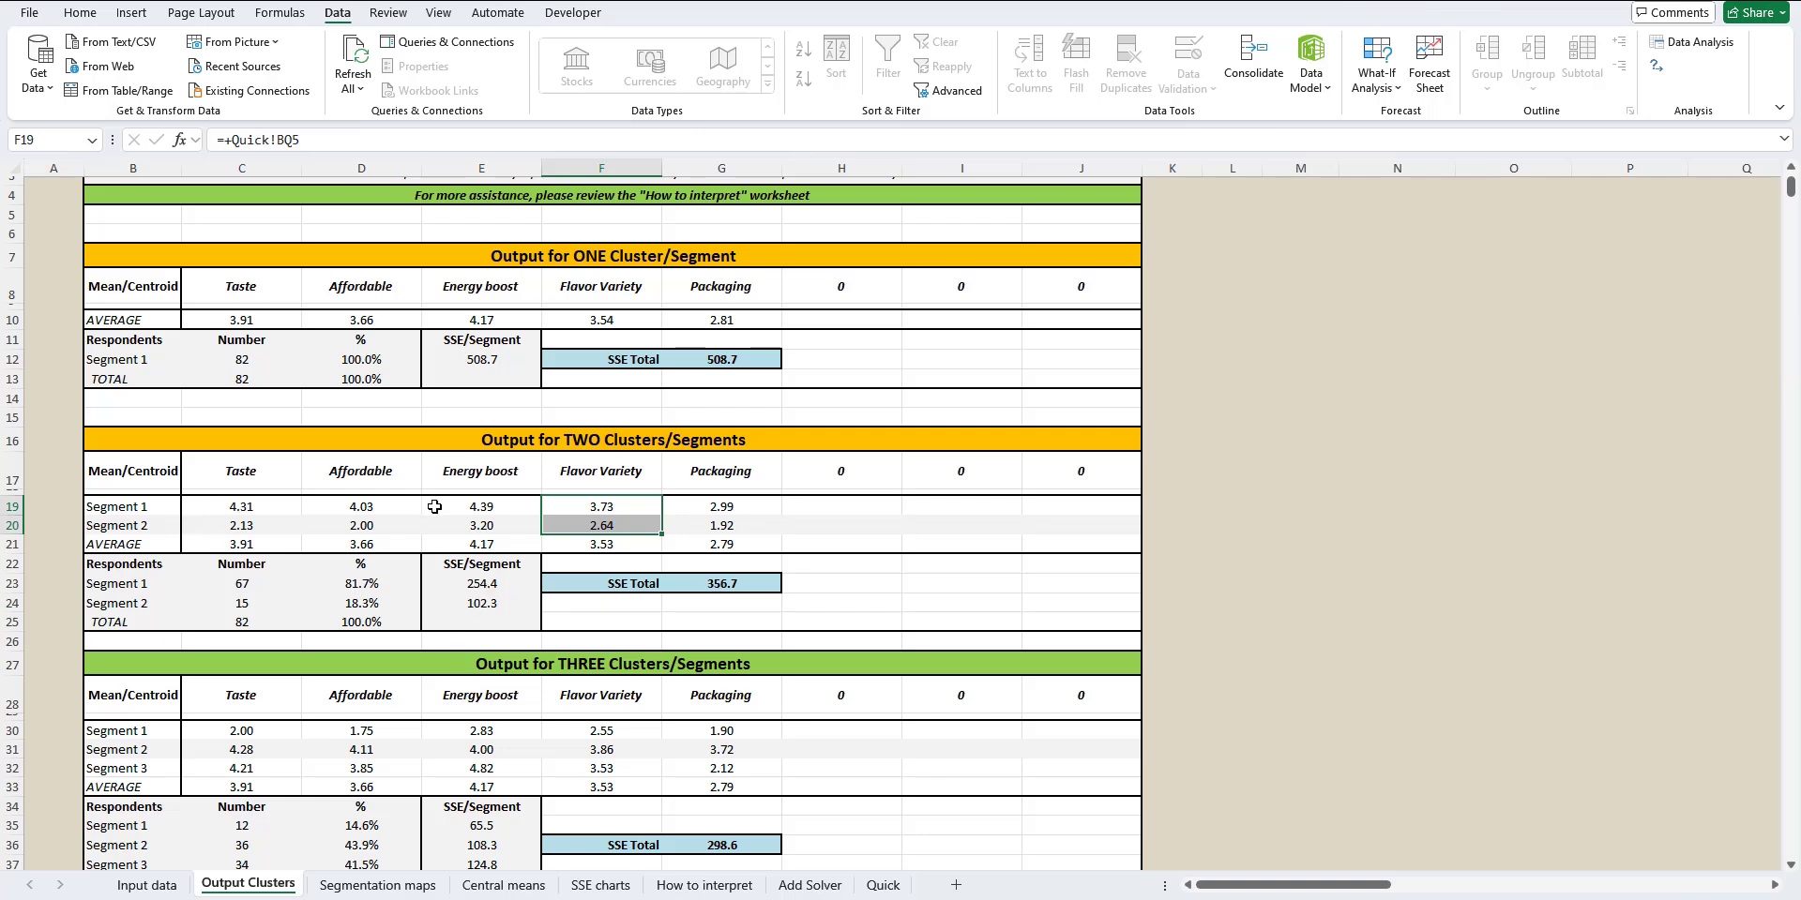
click(478, 507)
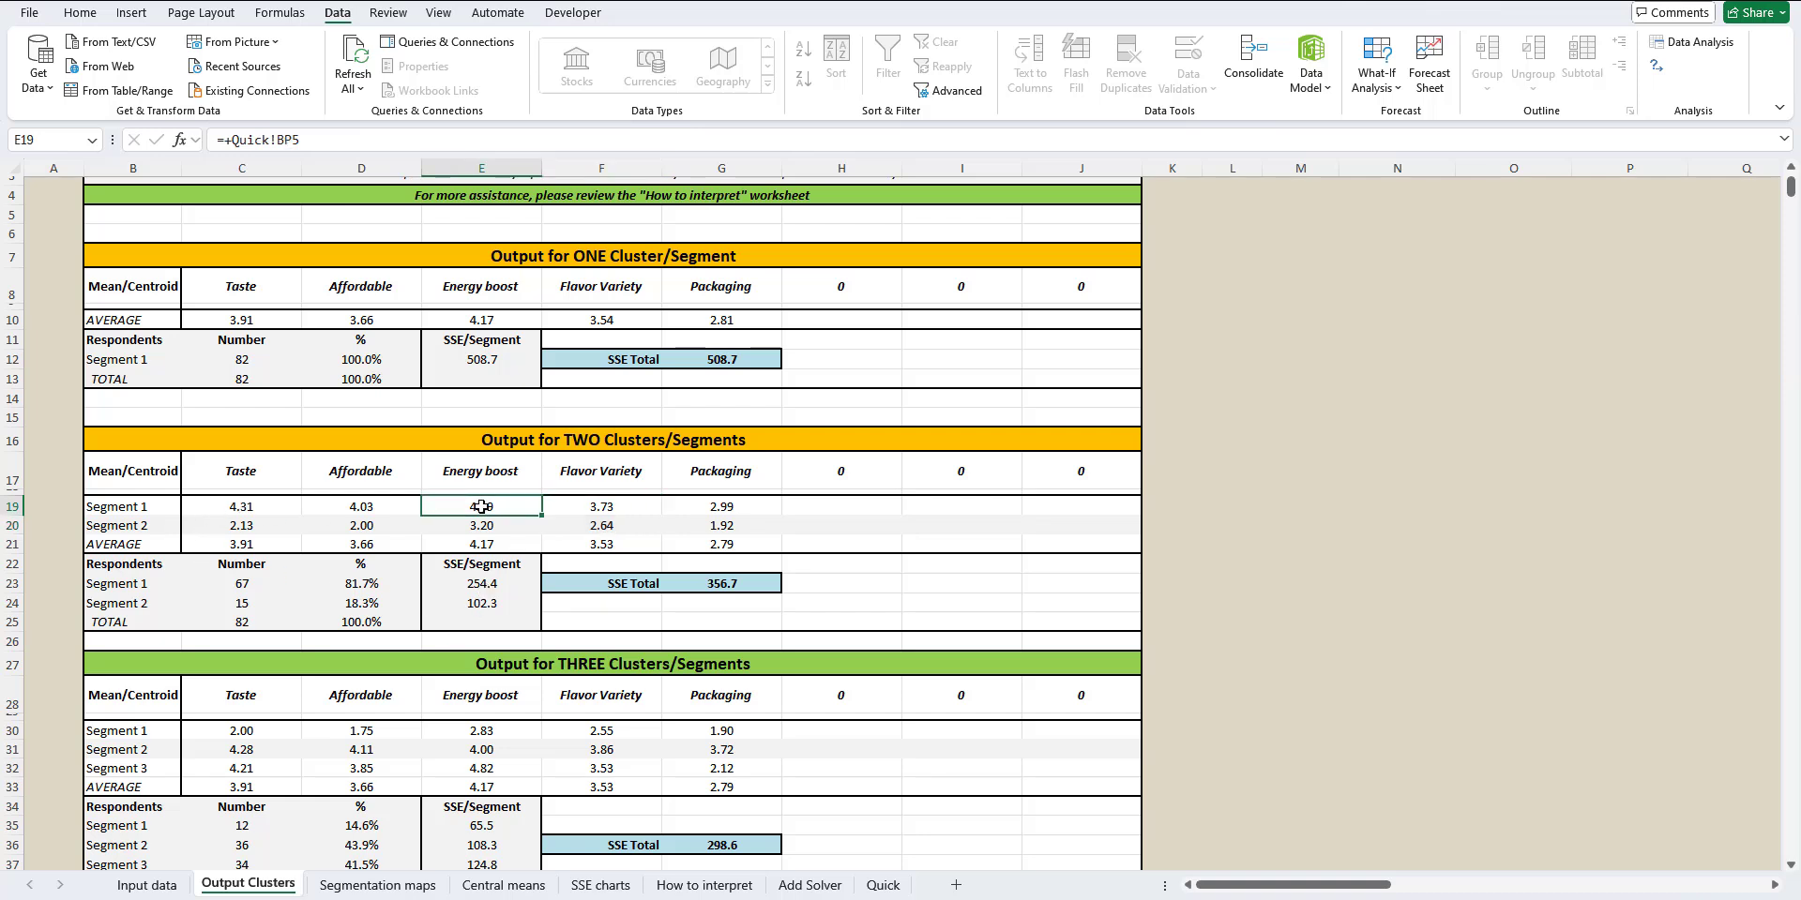
click(234, 509)
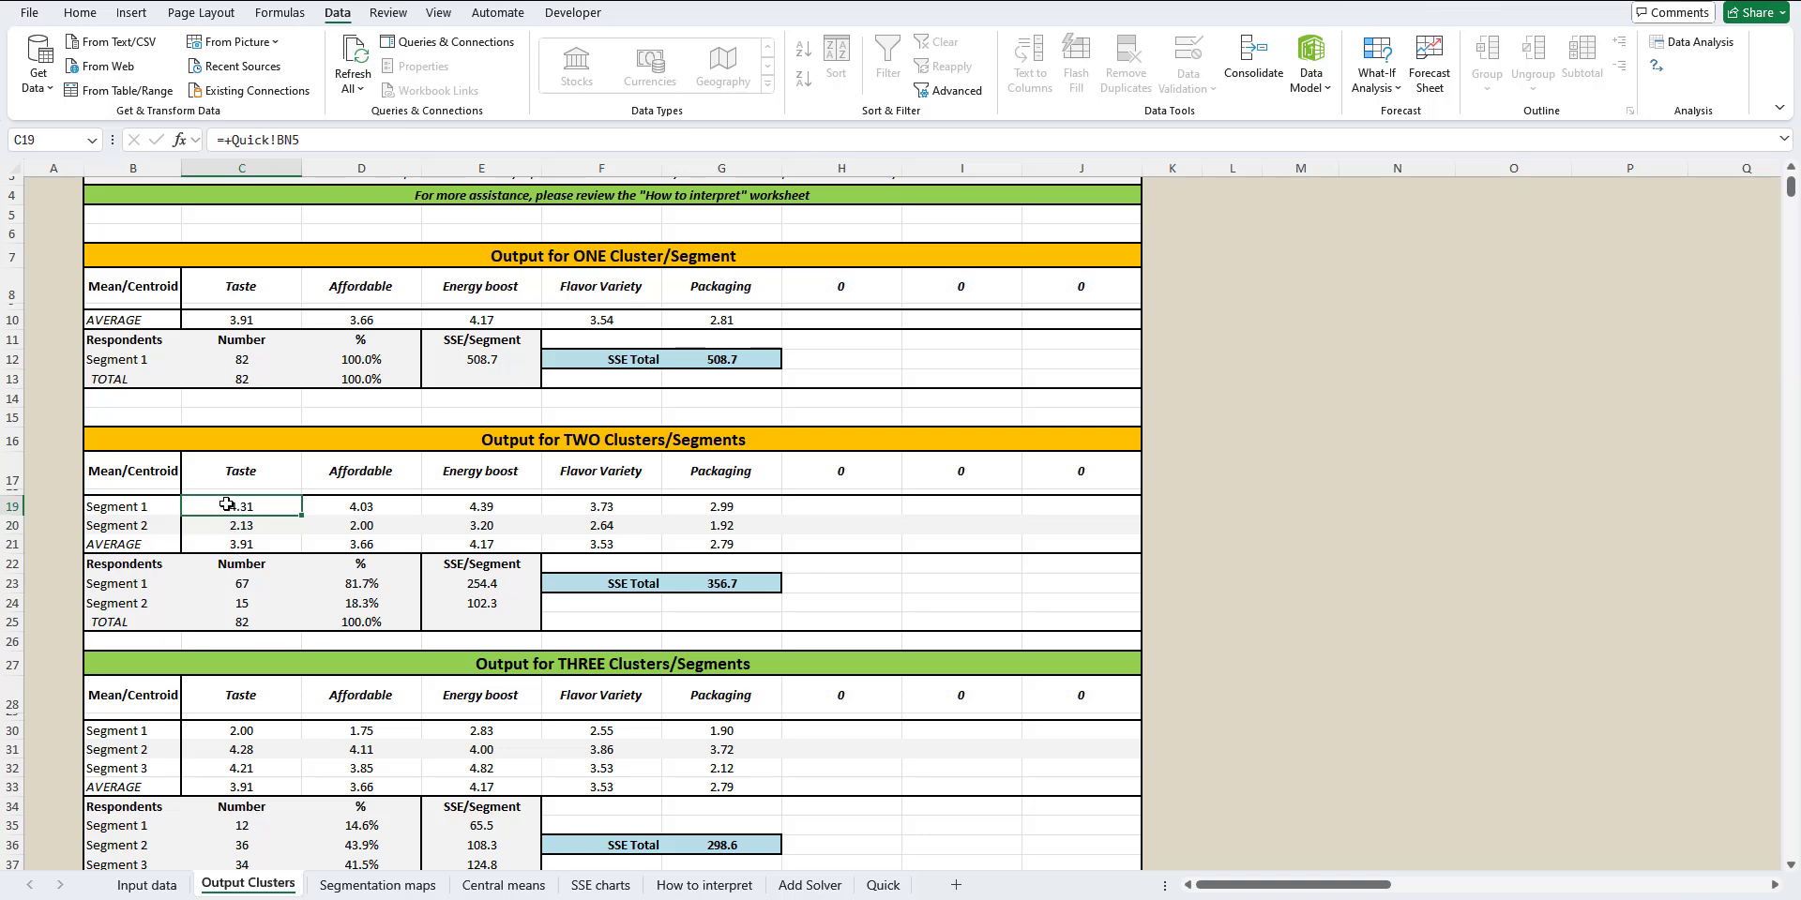
drag(227, 506, 718, 508)
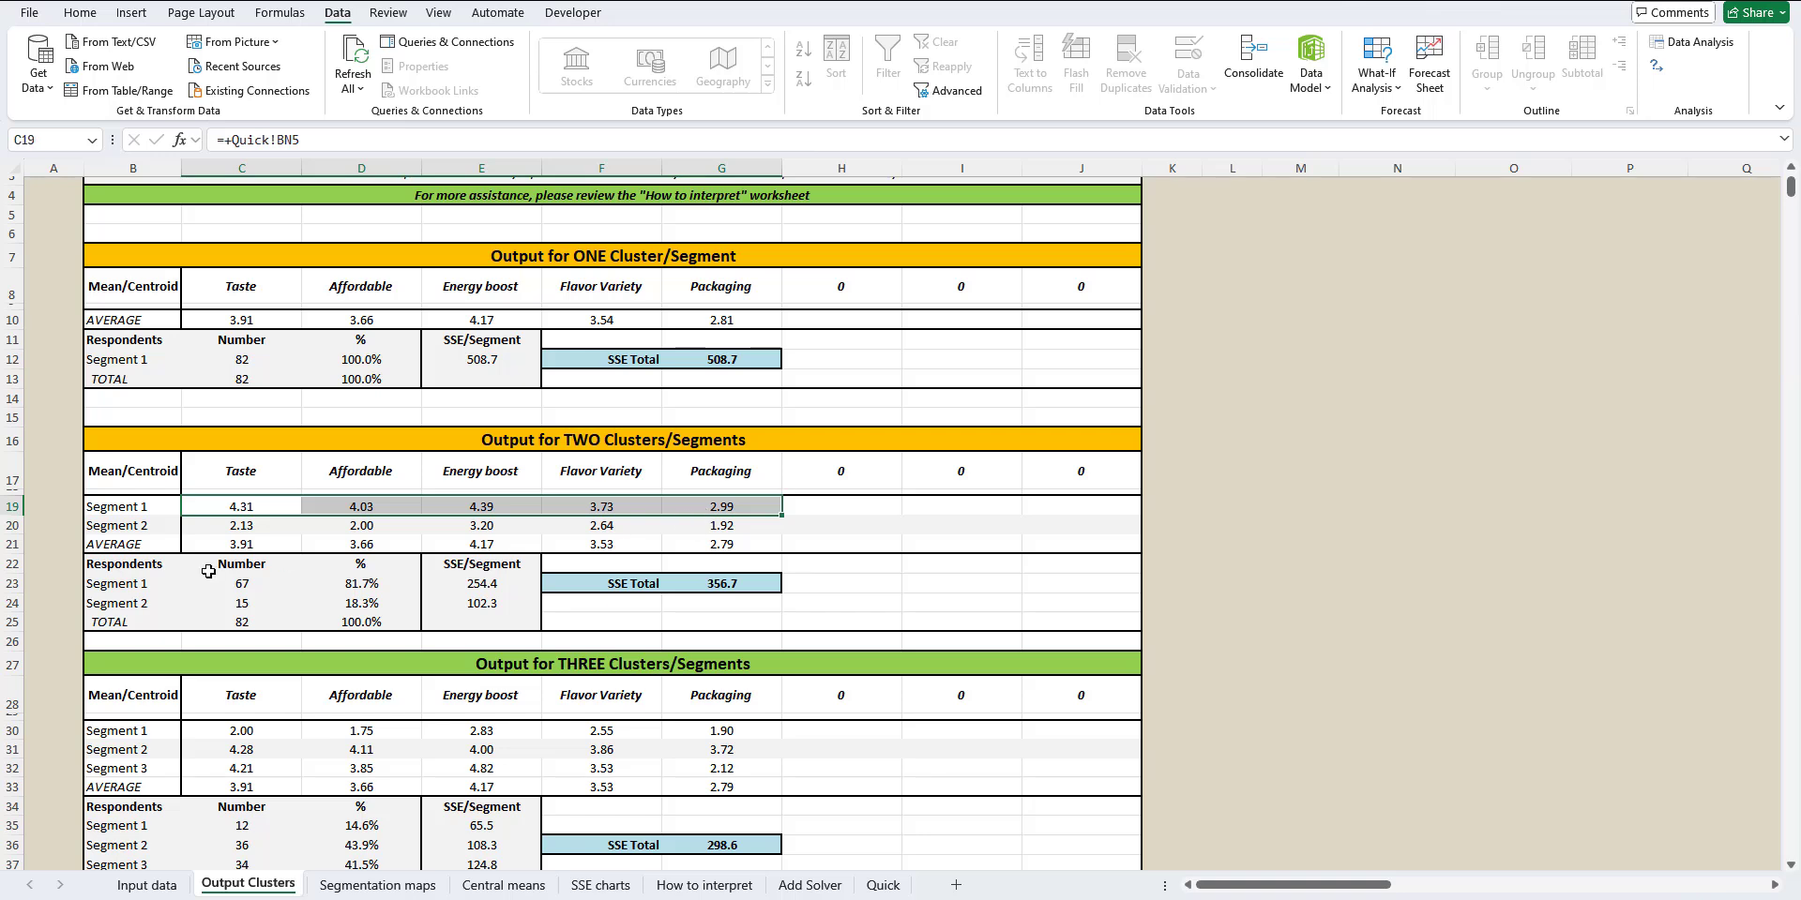
drag(214, 525, 715, 528)
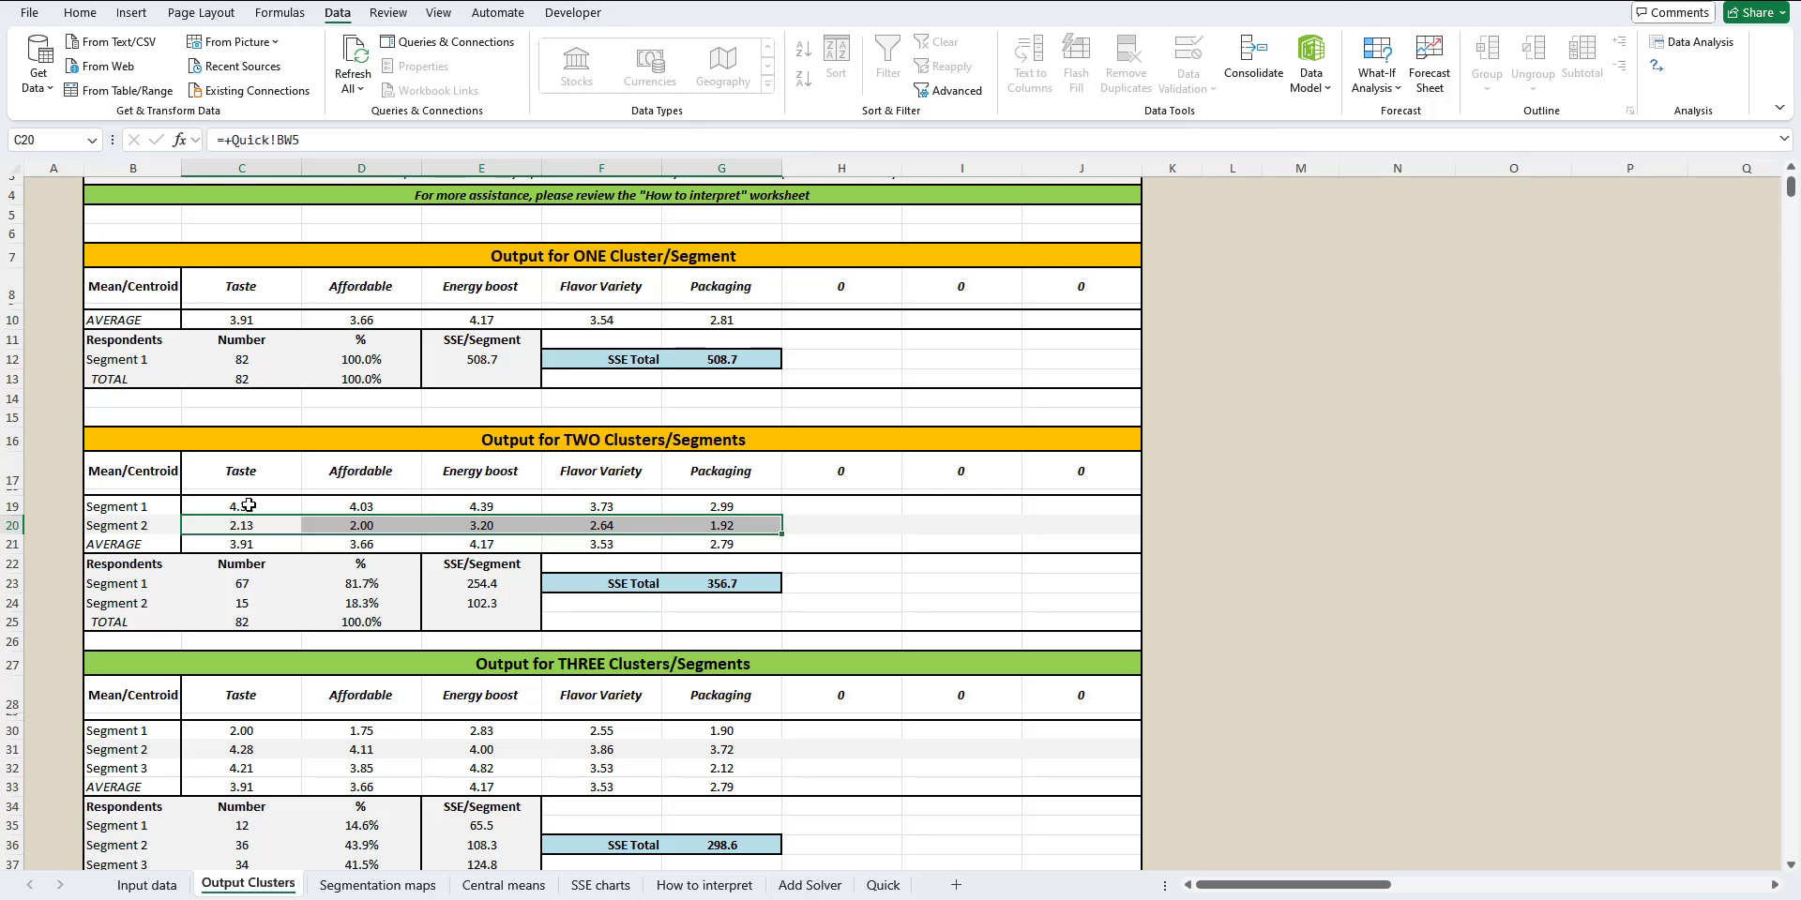
Step: Open the Segmentation maps worksheet
click(380, 885)
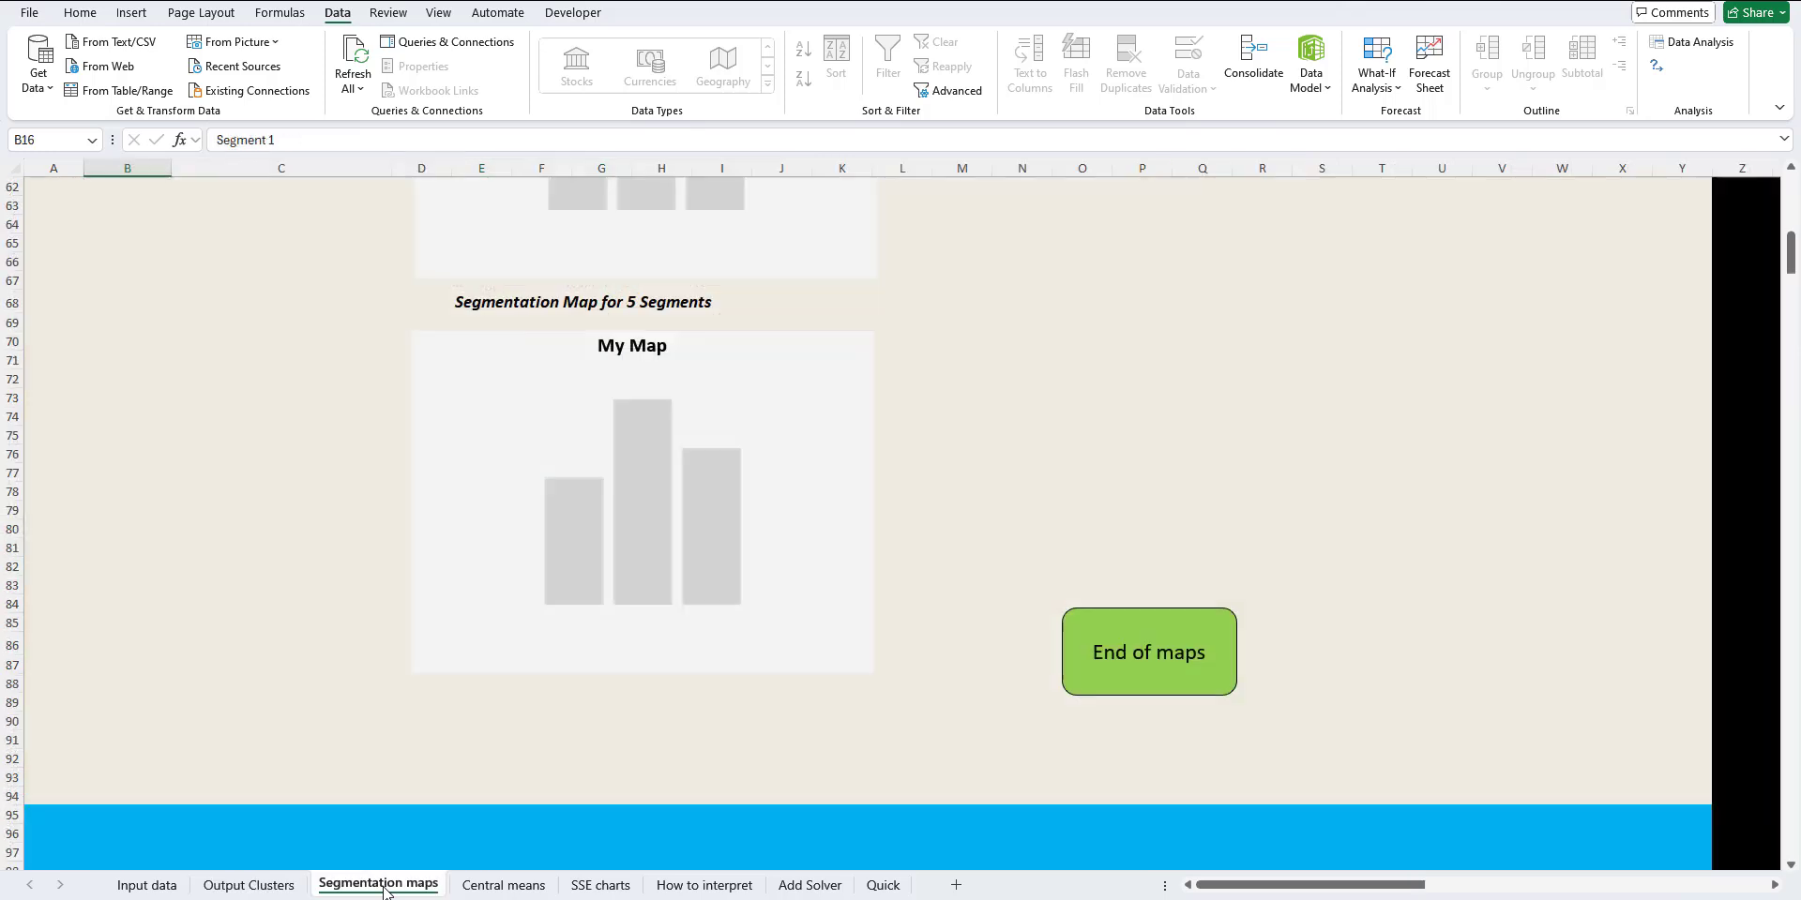